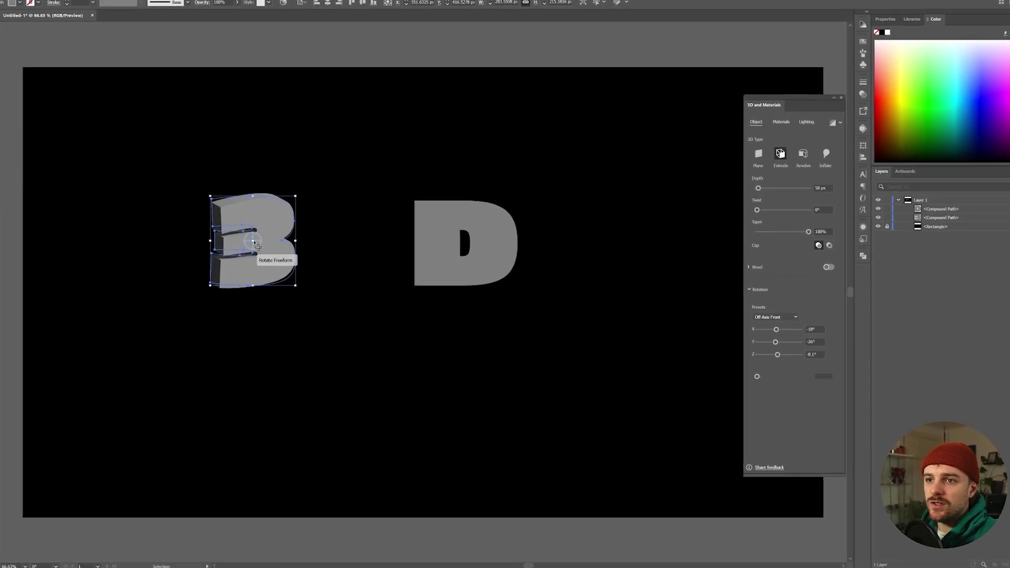
Drag the extruded 3 to rotate it freely to a new angle.
{"action": "left_click_drag", "start_coordinate": [253, 242], "coordinate": [274, 231]}
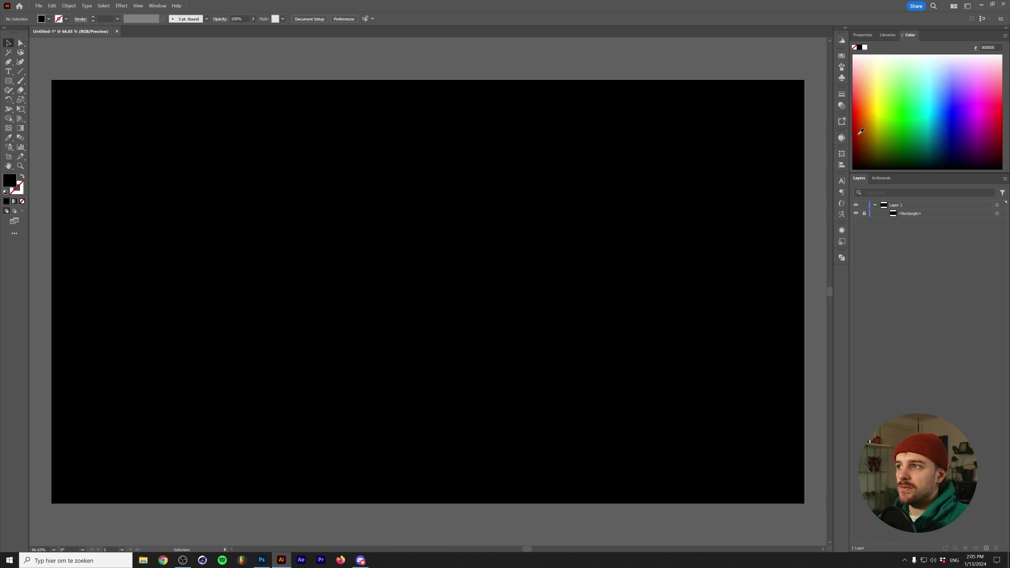
Set the fill colour to mid grey 7f7f7f (brightness 50).
{"action": "double_click", "coordinate": [9, 180]}
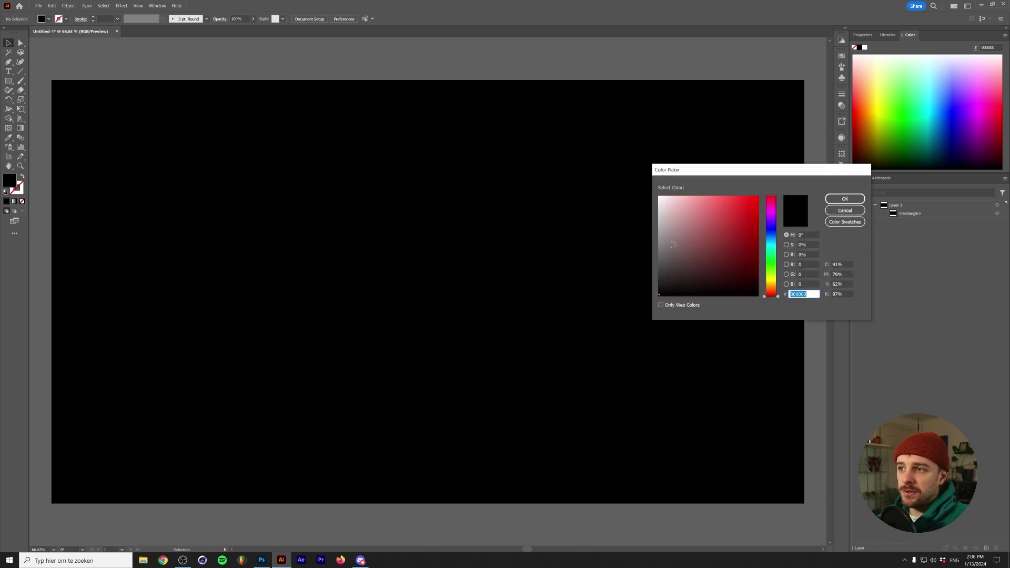
{"action": "type", "text": "727272"}
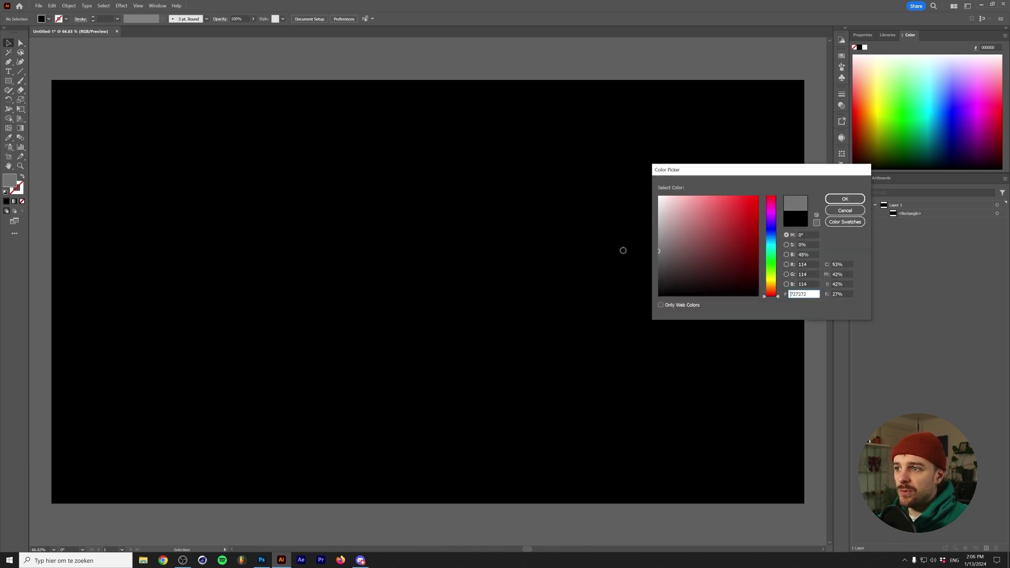
{"action": "left_click", "coordinate": [809, 254]}
{"action": "type", "text": "50"}
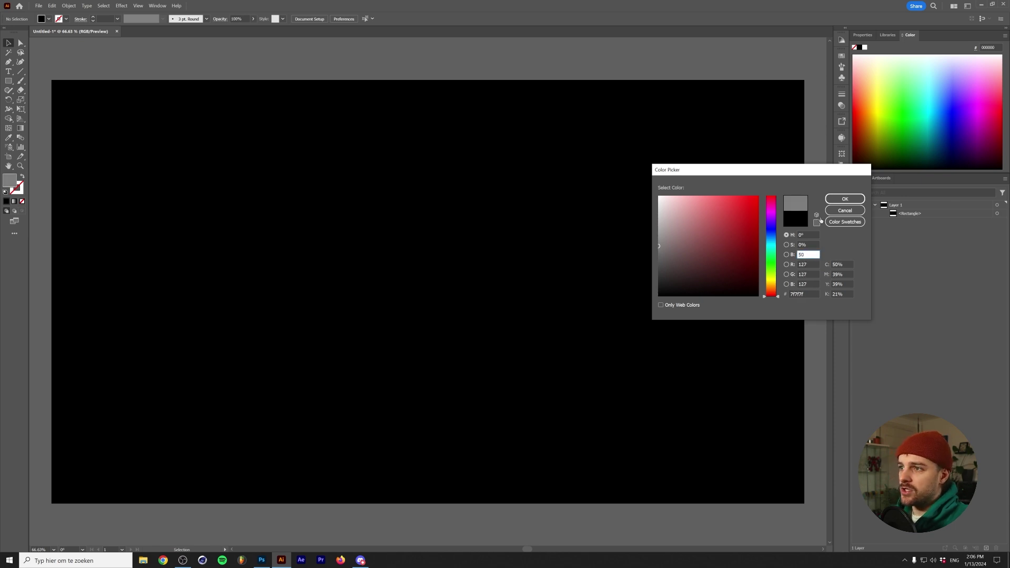
{"action": "left_click", "coordinate": [837, 200]}
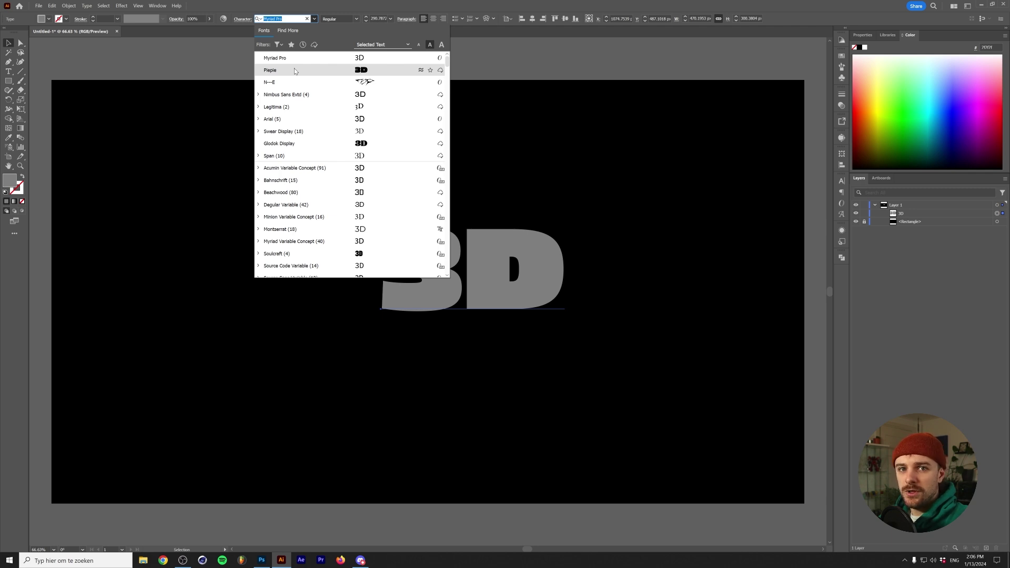
Set the 3D text in Plepie, outline and ungroup it, and move the 3 left of the D.
{"action": "left_click", "coordinate": [294, 71]}
{"action": "right_click", "coordinate": [432, 255]}
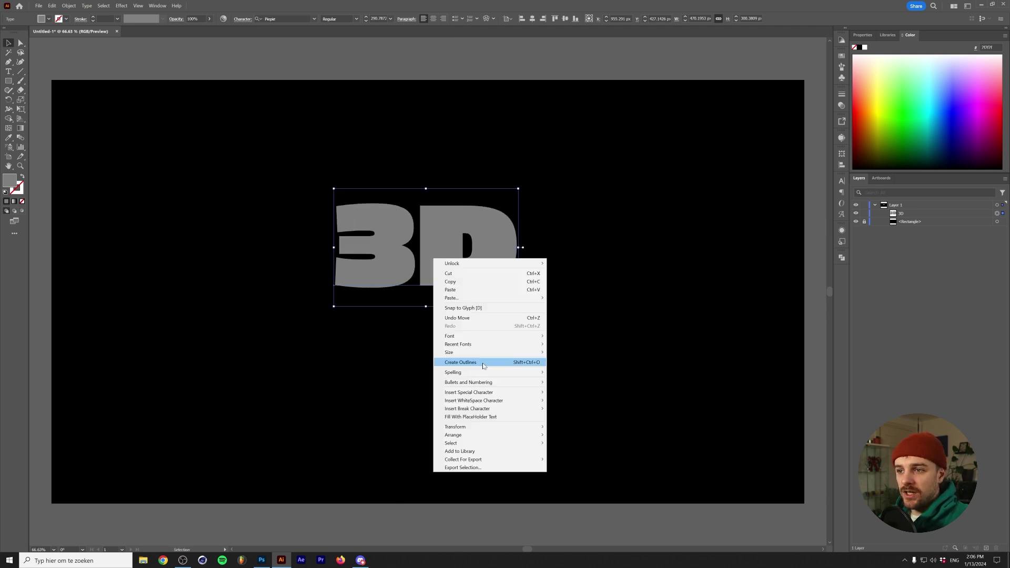
{"action": "left_click", "coordinate": [474, 358]}
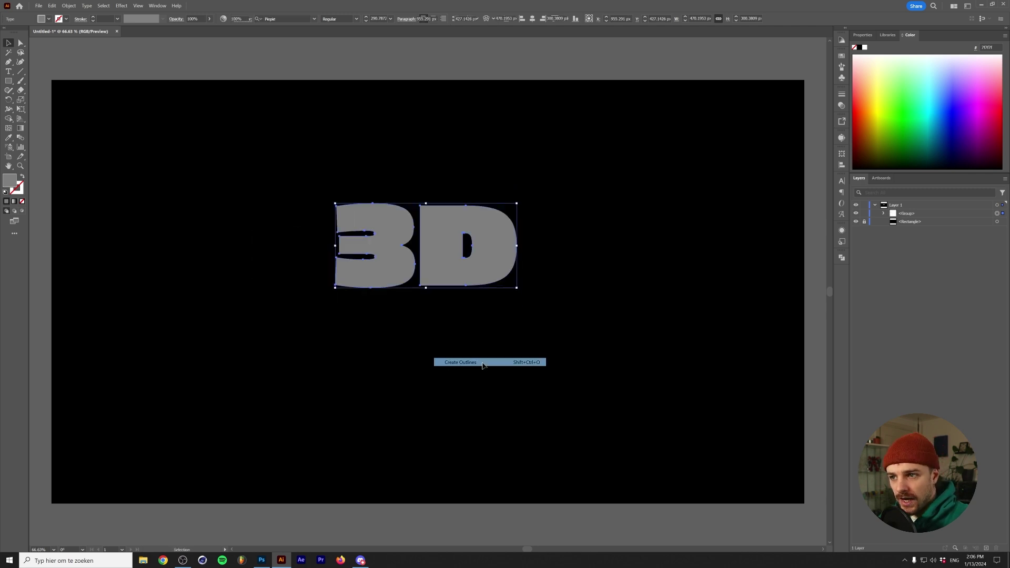
{"action": "right_click", "coordinate": [436, 234]}
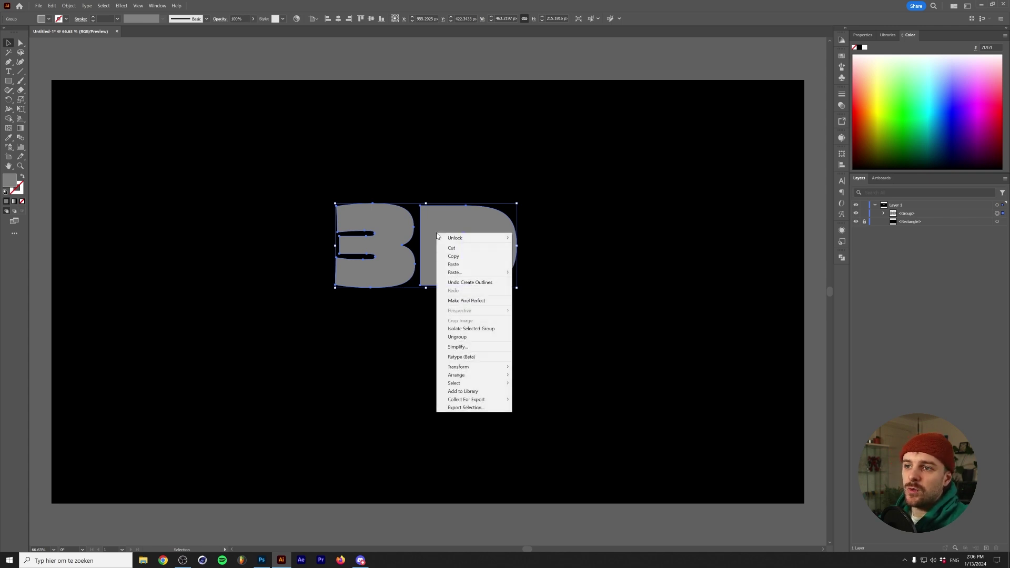
{"action": "left_click", "coordinate": [459, 338]}
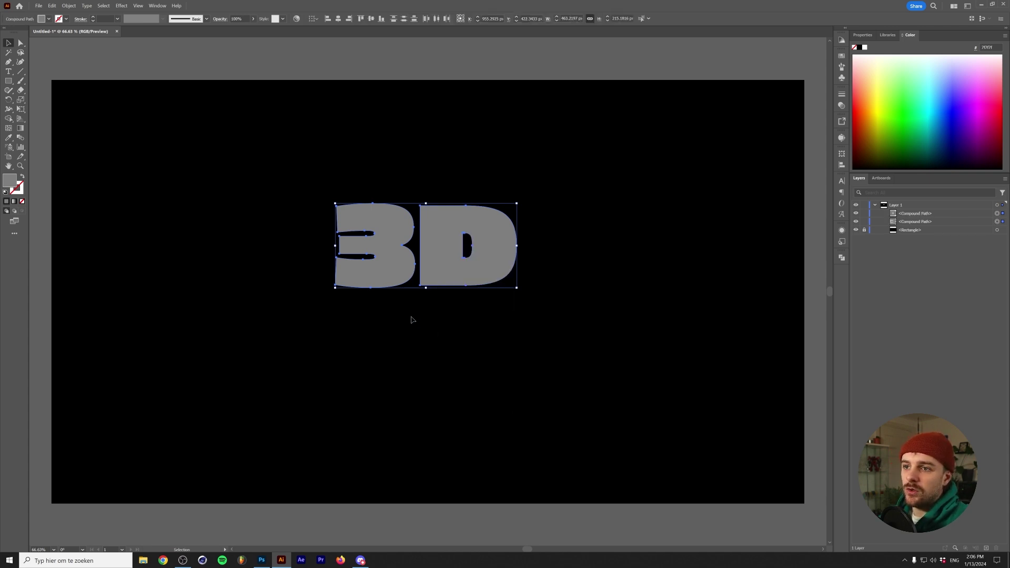
{"action": "left_click_drag", "start_coordinate": [405, 265], "coordinate": [249, 276]}
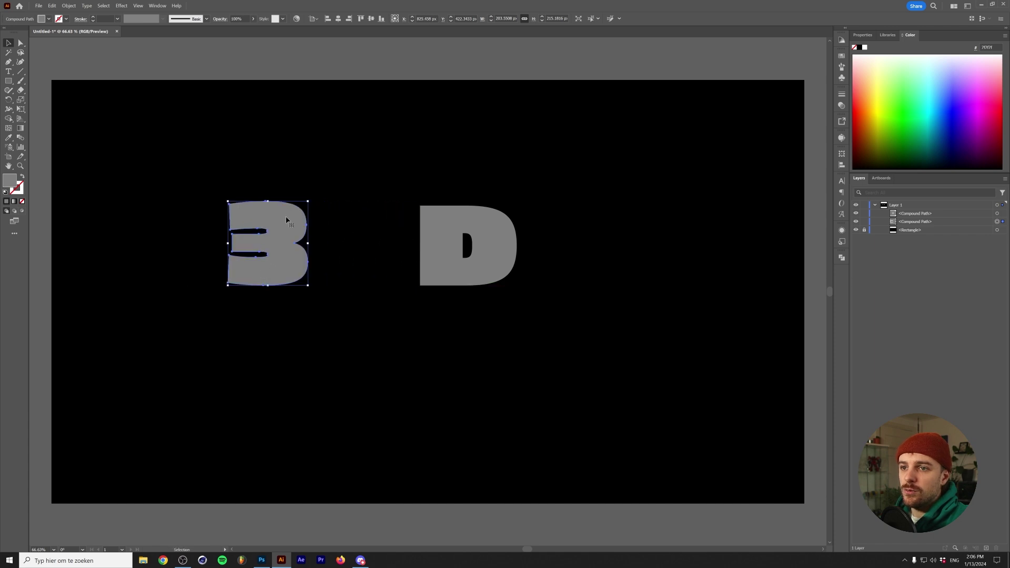
Extrude the 3 with Extrude & Bevel, rotate it and deepen the extrusion to 256 px.
{"action": "left_click", "coordinate": [121, 6]}
{"action": "mouse_move", "coordinate": [158, 54]}
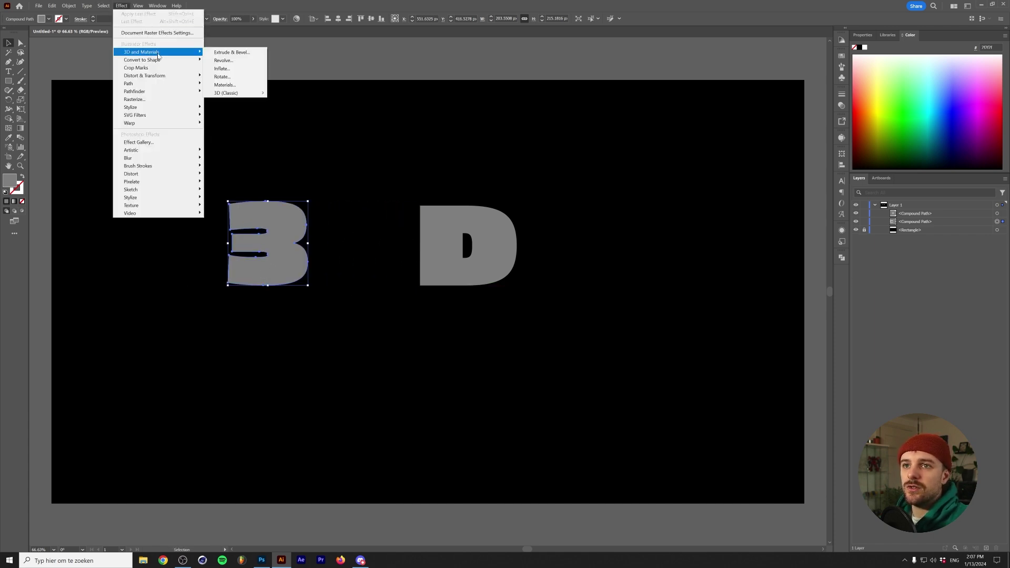
{"action": "left_click", "coordinate": [234, 52]}
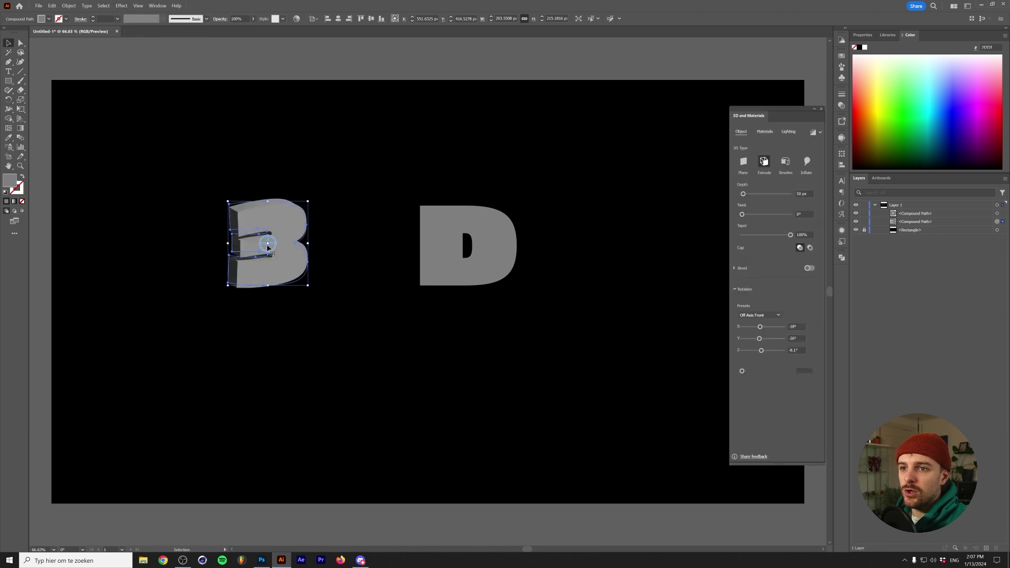
{"action": "mouse_move", "coordinate": [269, 243]}
{"action": "left_mouse_down"}
{"action": "mouse_move", "coordinate": [284, 221]}
{"action": "mouse_move", "coordinate": [279, 232]}
{"action": "left_mouse_up"}
{"action": "left_click_drag", "start_coordinate": [742, 194], "coordinate": [744, 194]}
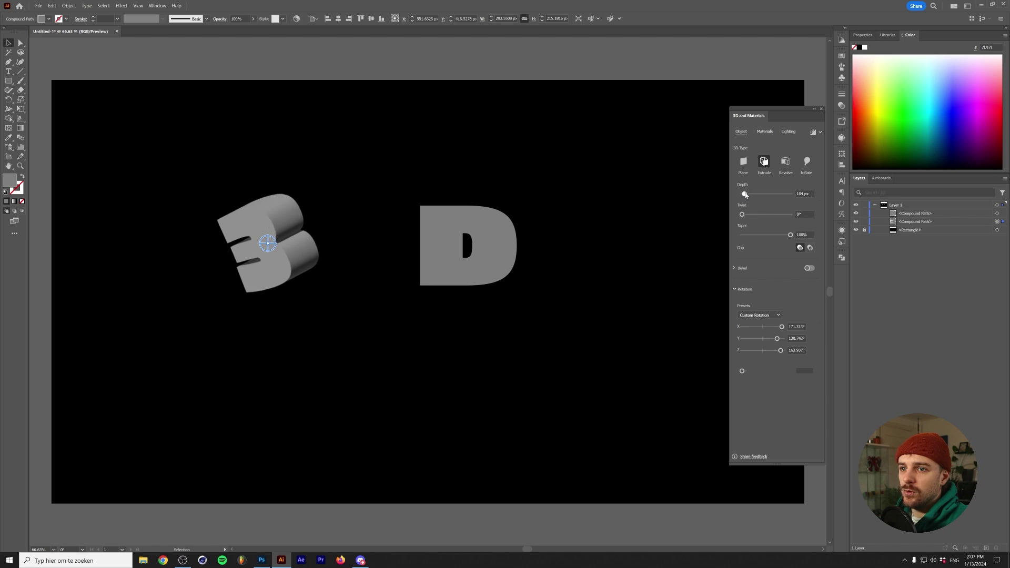
{"action": "left_click_drag", "start_coordinate": [788, 112], "coordinate": [661, 154]}
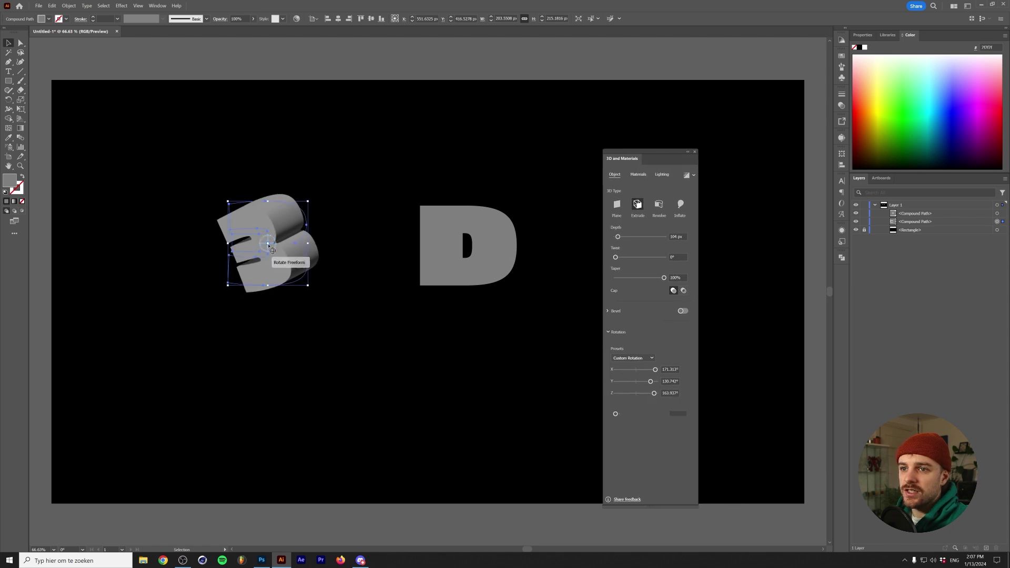
Move the D closer to the 3 and extrude it the same way.
{"action": "left_click_drag", "start_coordinate": [468, 244], "coordinate": [402, 245]}
{"action": "left_click", "coordinate": [109, 5]}
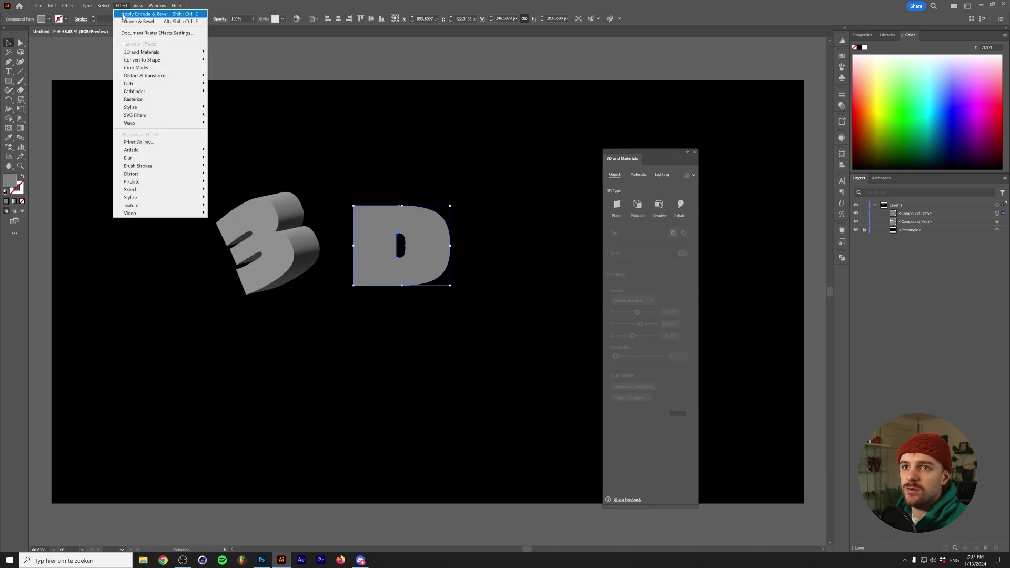
{"action": "mouse_move", "coordinate": [158, 52]}
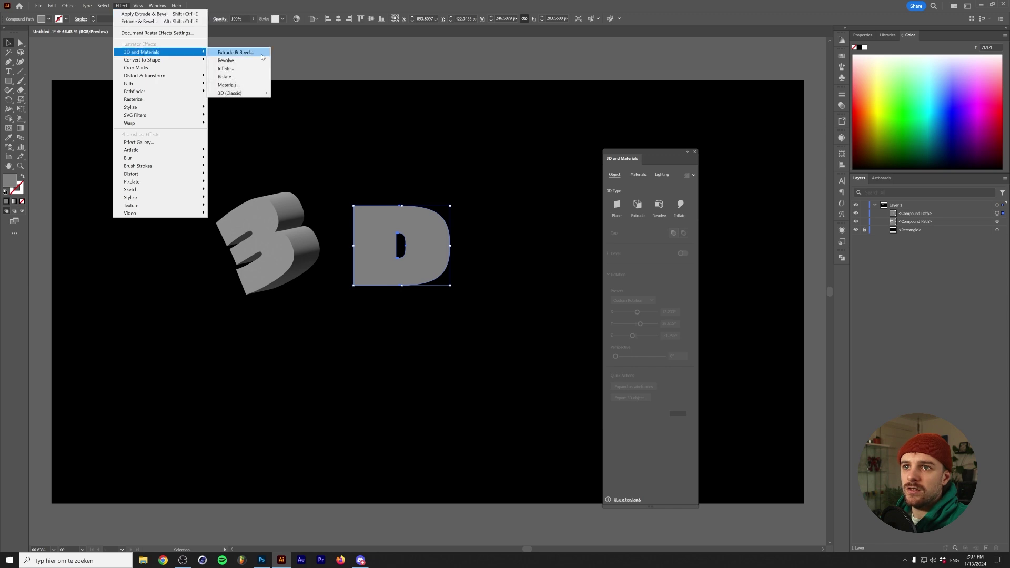
{"action": "left_click", "coordinate": [238, 52]}
Select both 3D letters, try enlarging and repositioning them, then copy the lettering.
{"action": "key", "text": "ctrl+a"}
{"action": "left_click_drag", "start_coordinate": [428, 290], "coordinate": [636, 451]}
{"action": "left_click_drag", "start_coordinate": [512, 351], "coordinate": [474, 313]}
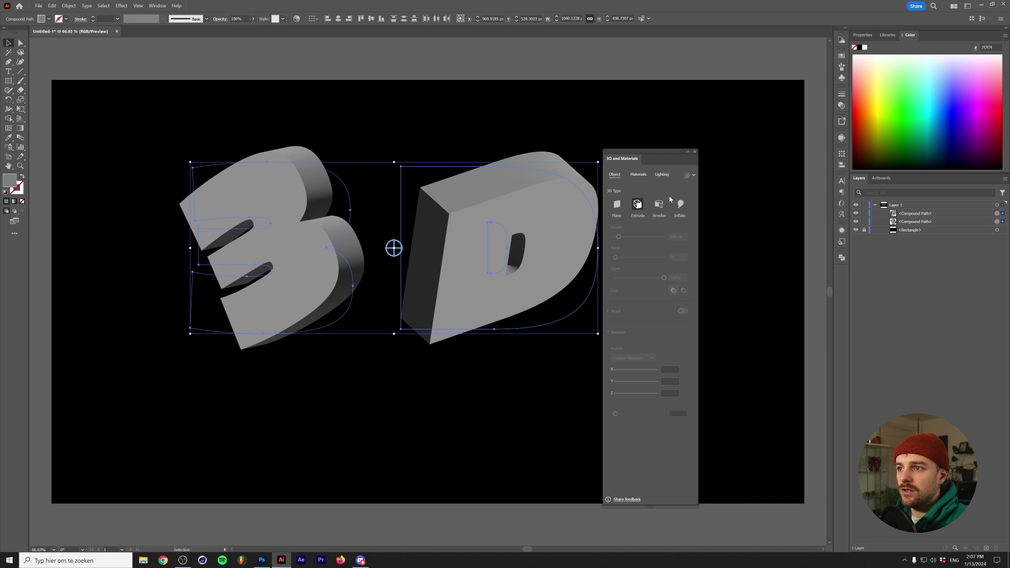
{"action": "left_click", "coordinate": [694, 153]}
{"action": "key", "text": "ctrl+z"}
{"action": "key", "text": "ctrl+z"}
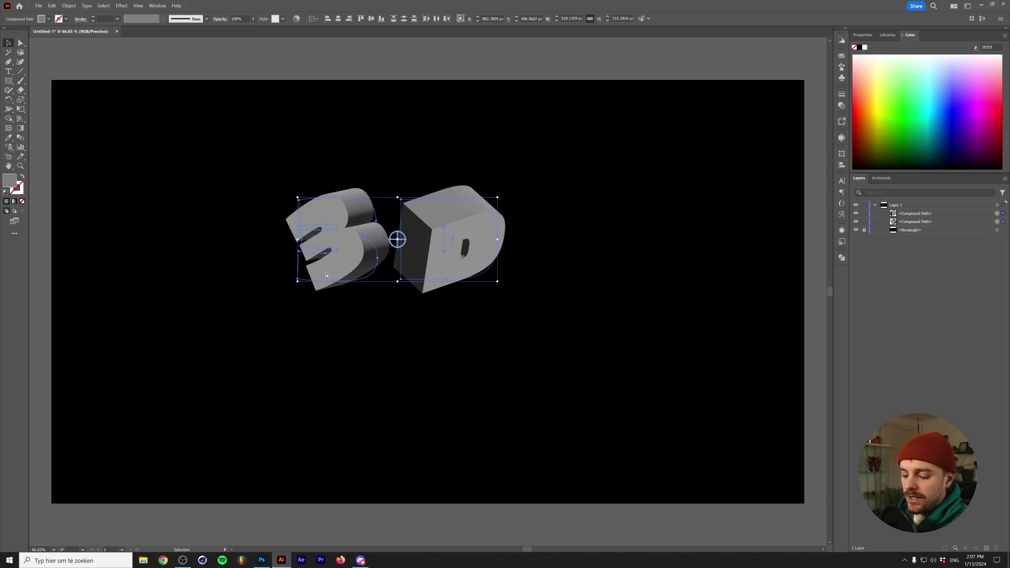
{"action": "key", "text": "a"}
Paste the lettering into Photoshop, scale it up about 2.5 times, and view the Discord references.
{"action": "left_click", "coordinate": [261, 560]}
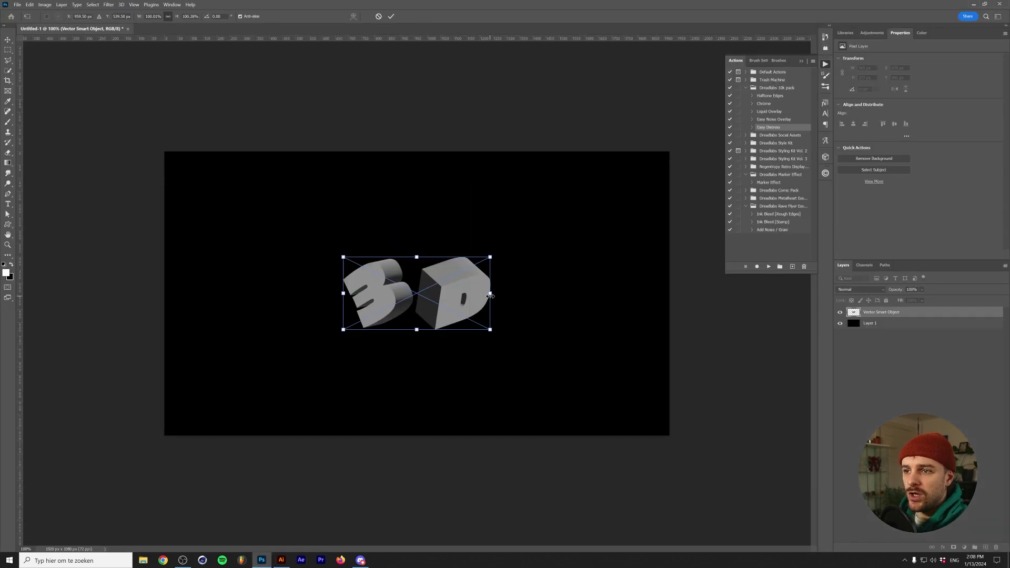
{"action": "left_click_drag", "start_coordinate": [490, 296], "coordinate": [599, 294]}
{"action": "key", "text": "Return"}
{"action": "key", "text": "alt+Tab"}
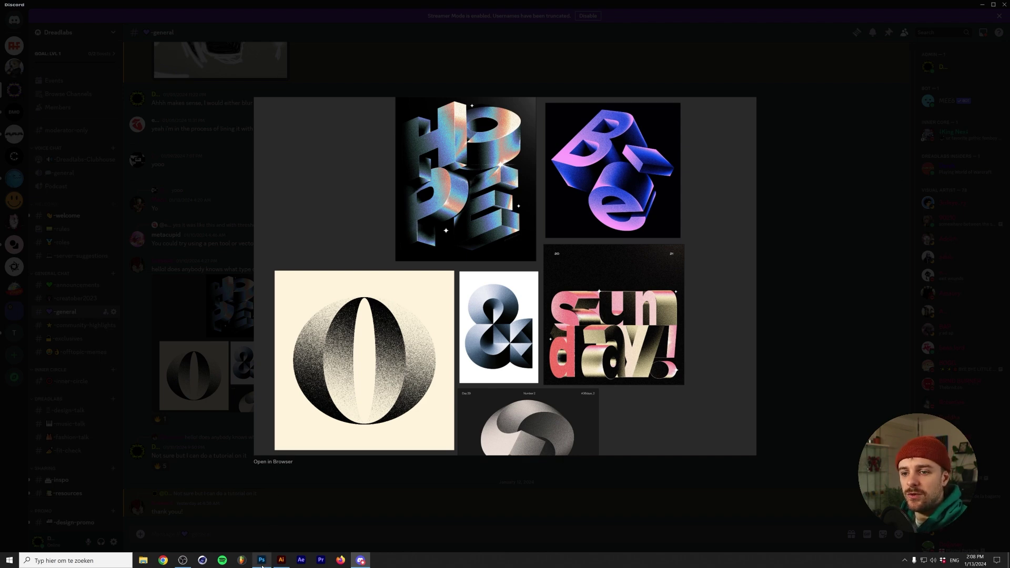
{"action": "mouse_move", "coordinate": [262, 566]}
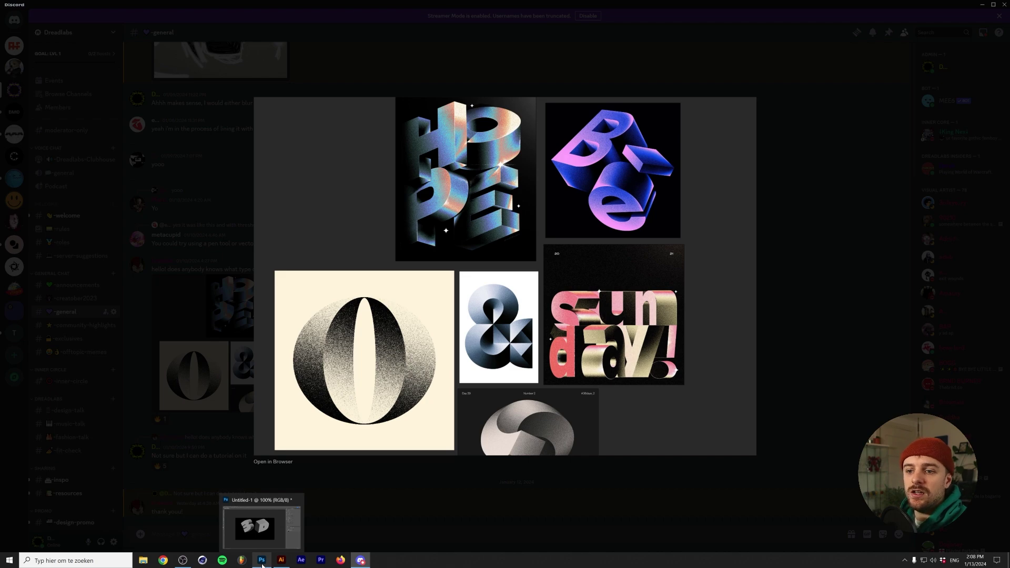
Select the D's dark side face by colour on the Vector Smart Object layer.
{"action": "left_click", "coordinate": [262, 560]}
{"action": "right_click", "coordinate": [8, 70]}
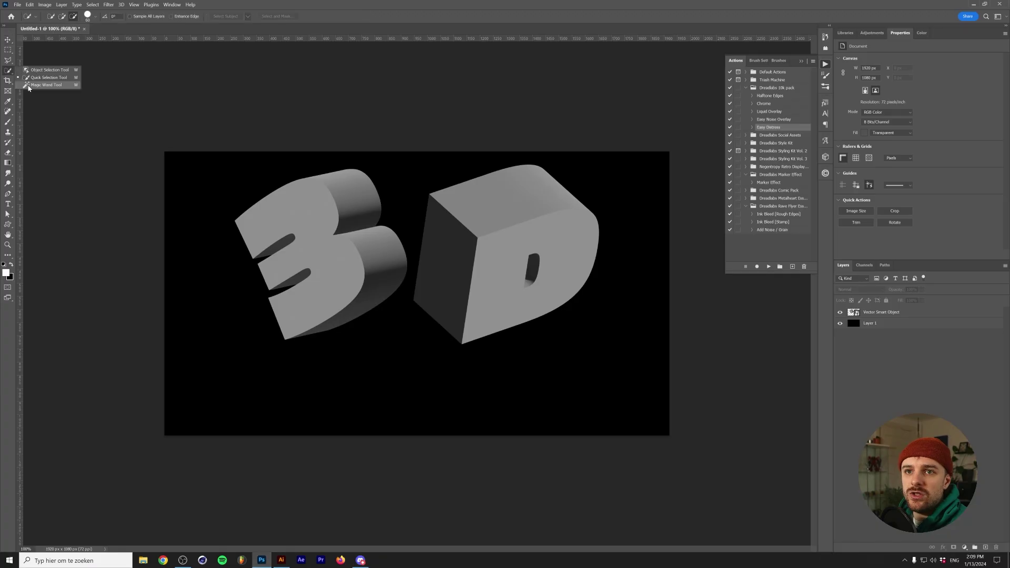
{"action": "left_click", "coordinate": [29, 86]}
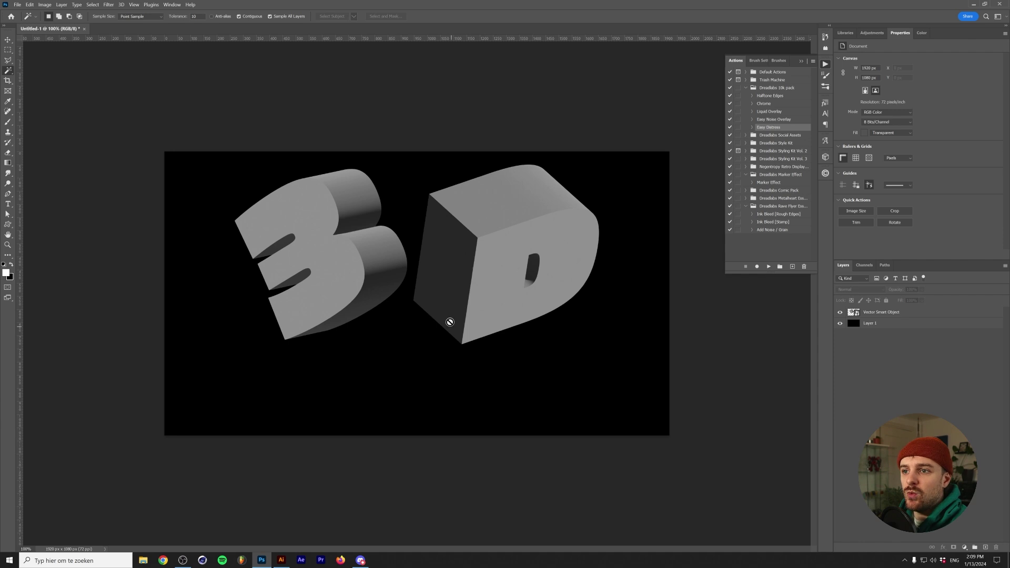
{"action": "left_click", "coordinate": [882, 315]}
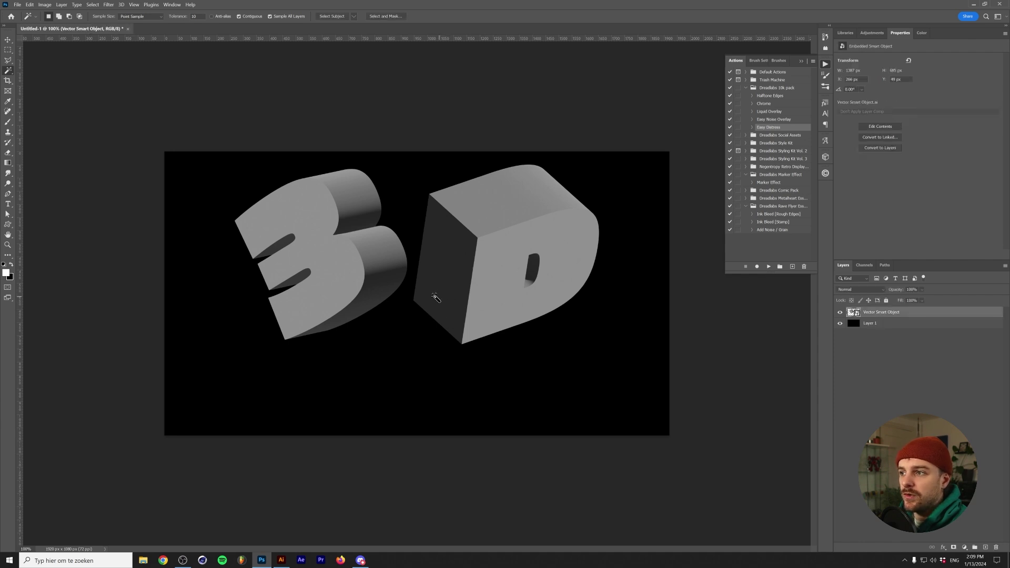
{"action": "left_click", "coordinate": [450, 311]}
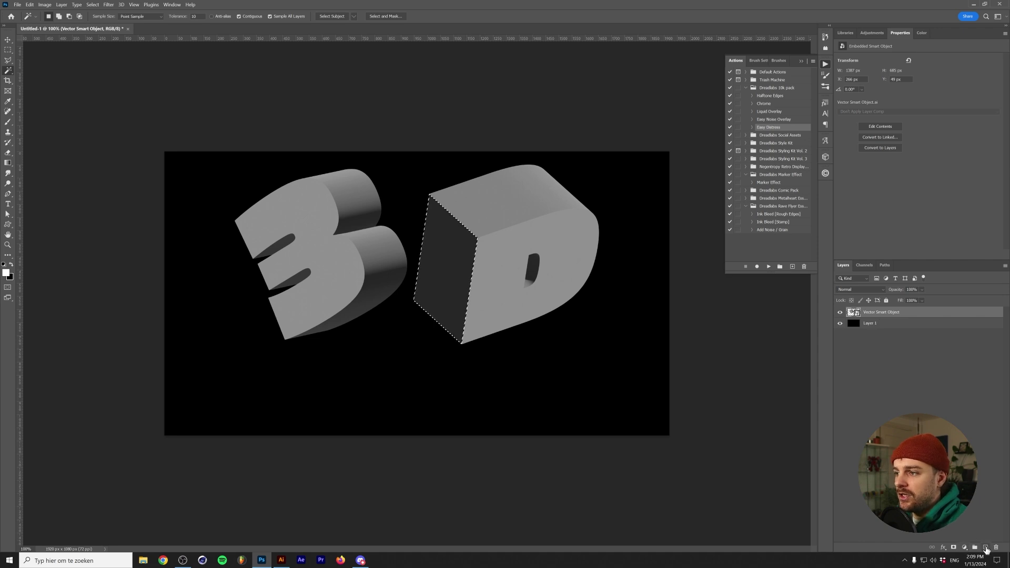
Create a new layer clipped to the lettering and paint white light along the D's lower-left edge.
{"action": "key", "text": "ctrl+j"}
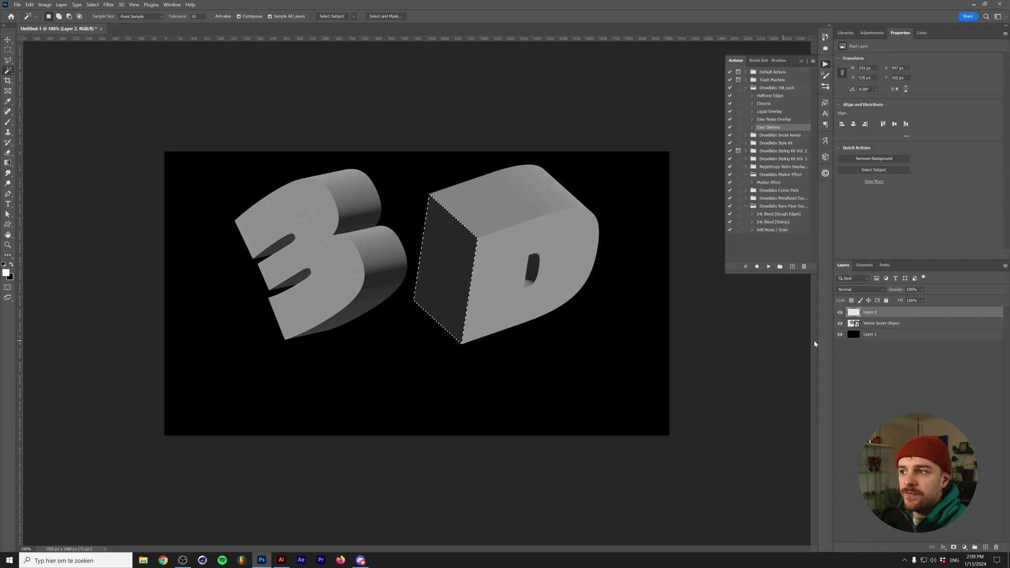
{"action": "right_click", "coordinate": [934, 316]}
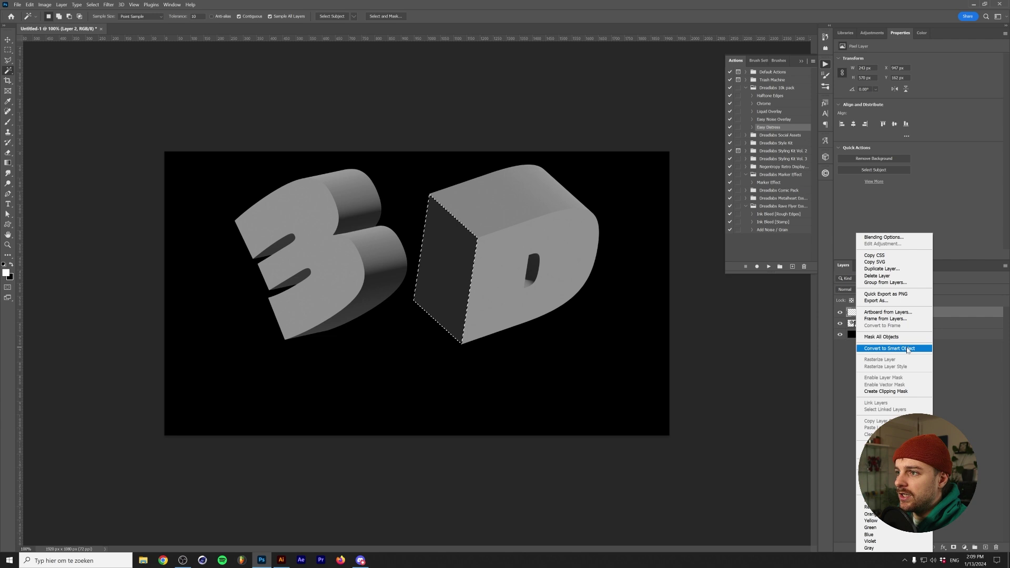
{"action": "left_click", "coordinate": [889, 390]}
{"action": "key", "text": "b"}
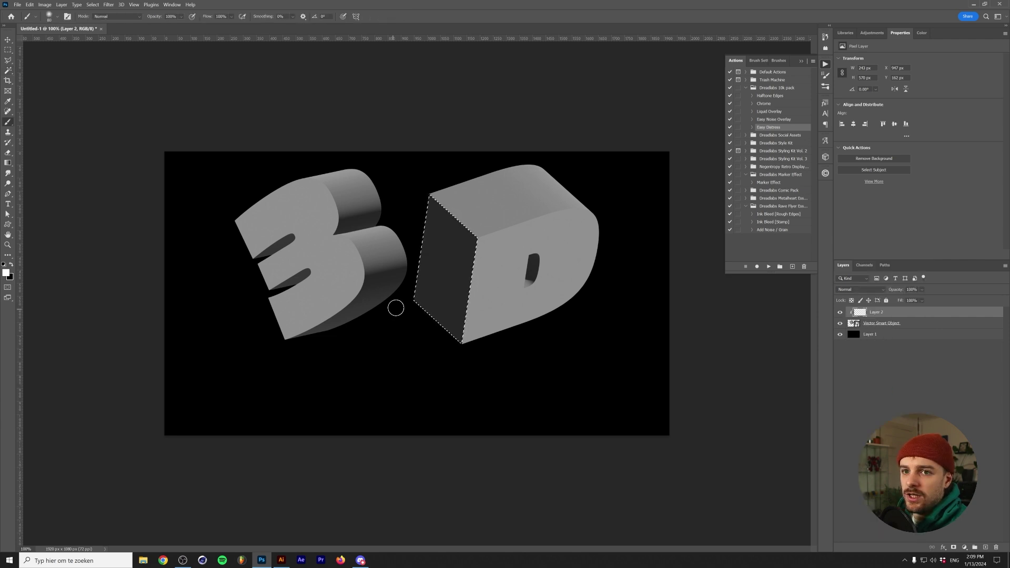
{"action": "mouse_move", "coordinate": [411, 303]}
{"action": "left_mouse_down"}
{"action": "mouse_move", "coordinate": [460, 347]}
{"action": "mouse_move", "coordinate": [447, 331]}
{"action": "left_mouse_up"}
Soften the white highlight with Gaussian Blur and add a layer mask to it.
{"action": "left_click", "coordinate": [114, 4]}
{"action": "mouse_move", "coordinate": [129, 98]}
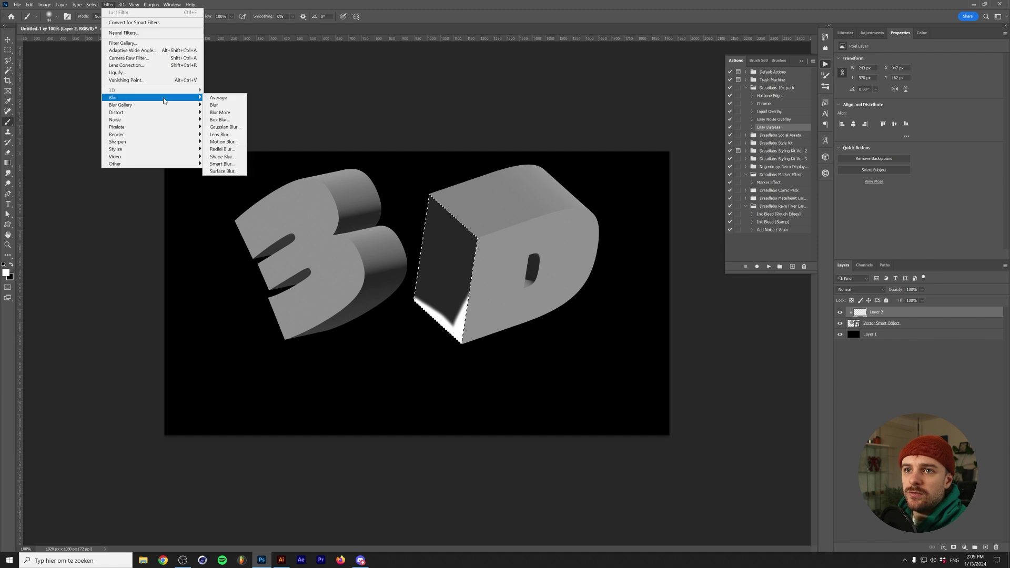
{"action": "left_click", "coordinate": [231, 128]}
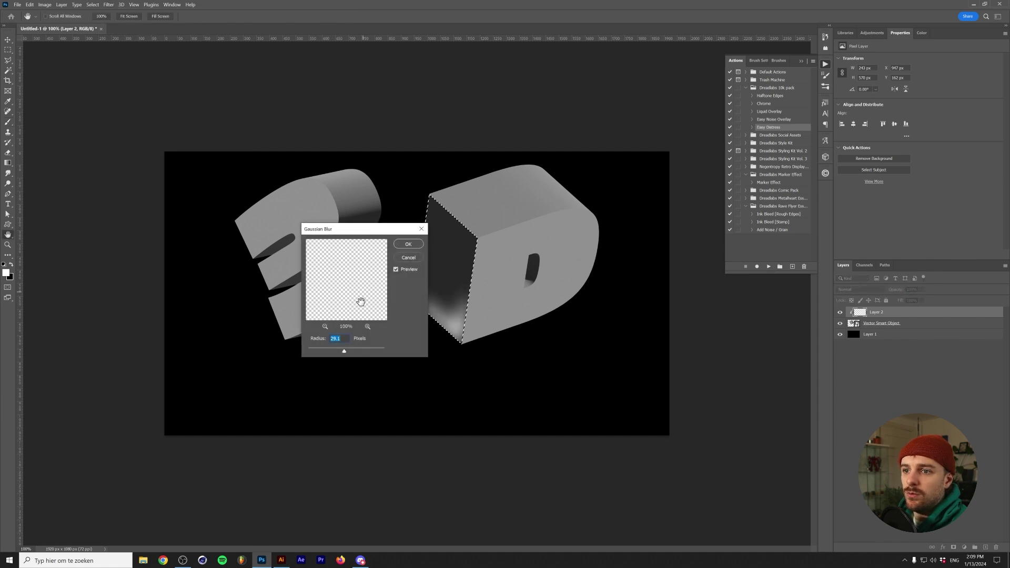
{"action": "key", "text": "Return"}
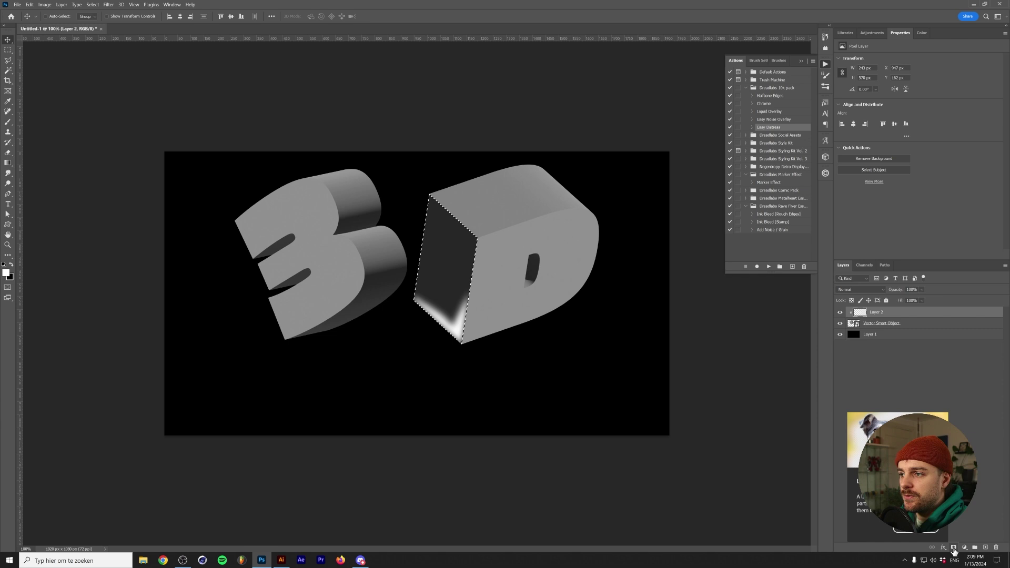
{"action": "left_click", "coordinate": [953, 548]}
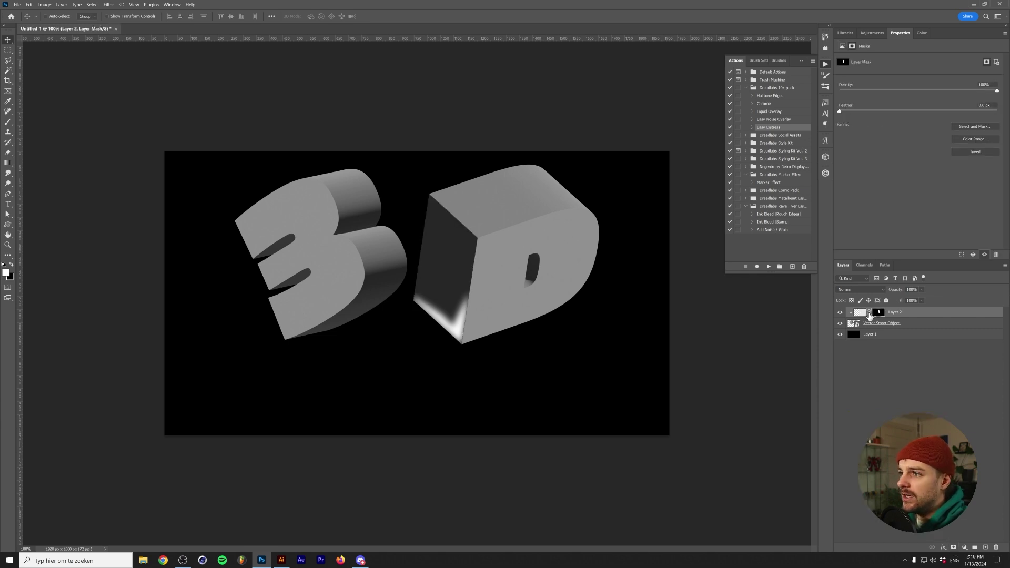
{"action": "left_click", "coordinate": [860, 313]}
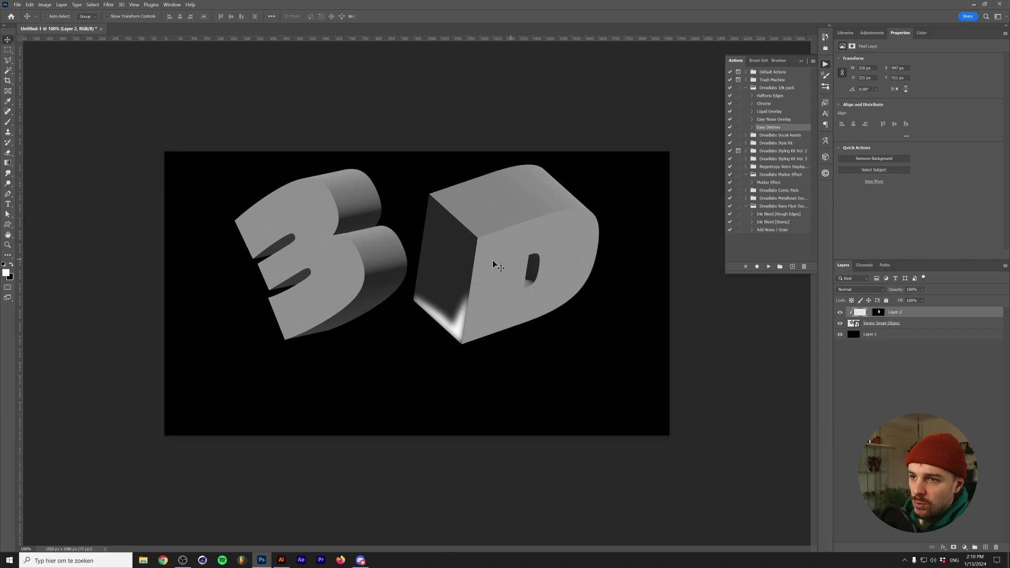
Reposition the white highlight along the D's corner.
{"action": "left_click_drag", "start_coordinate": [434, 305], "coordinate": [488, 351]}
{"action": "scroll", "coordinate": [444, 307], "scroll_direction": "up", "scroll_amount": 5}
{"action": "scroll", "coordinate": [496, 384], "scroll_direction": "down", "scroll_amount": 5}
{"action": "scroll", "coordinate": [496, 384], "scroll_direction": "up", "scroll_amount": 5}
{"action": "scroll", "coordinate": [440, 303], "scroll_direction": "down", "scroll_amount": 4}
{"action": "scroll", "coordinate": [439, 316], "scroll_direction": "up", "scroll_amount": 2}
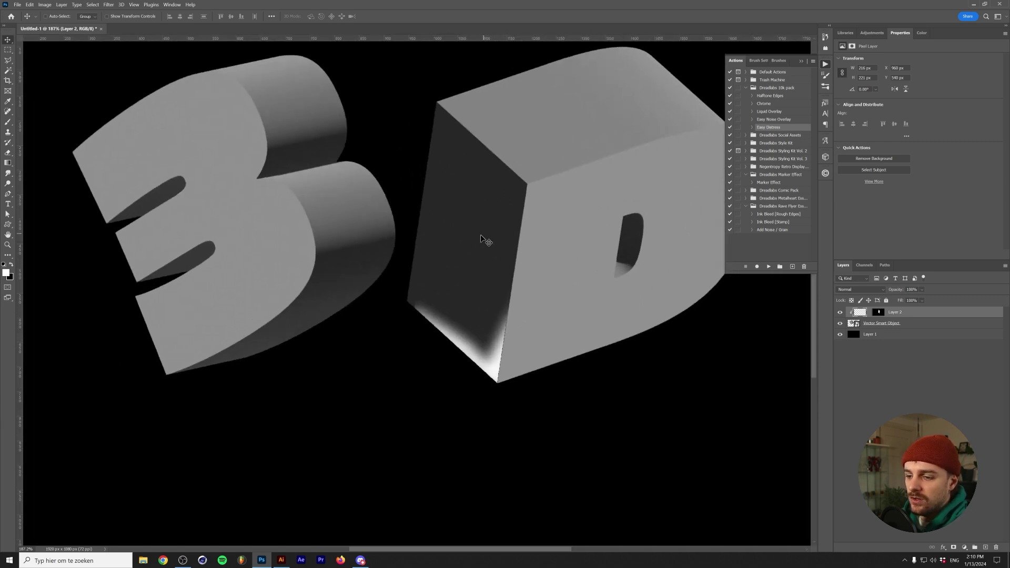
Enlarge the highlight about 112% toward the top-left, then delete the highlight layer.
{"action": "key", "text": "ctrl"}
{"action": "key", "text": "ctrl+t"}
{"action": "left_click_drag", "start_coordinate": [414, 288], "coordinate": [402, 278]}
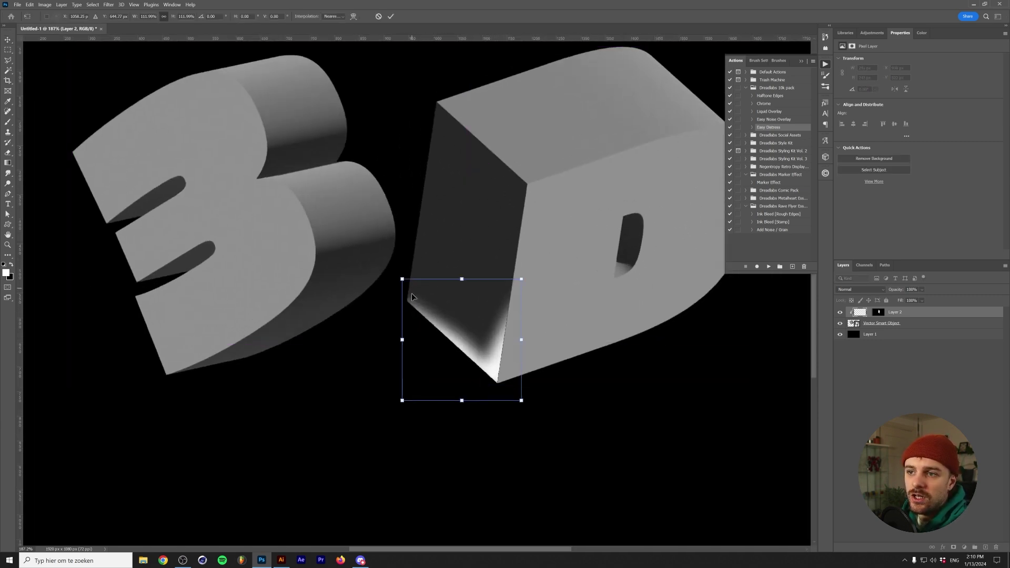
{"action": "key", "text": "Return"}
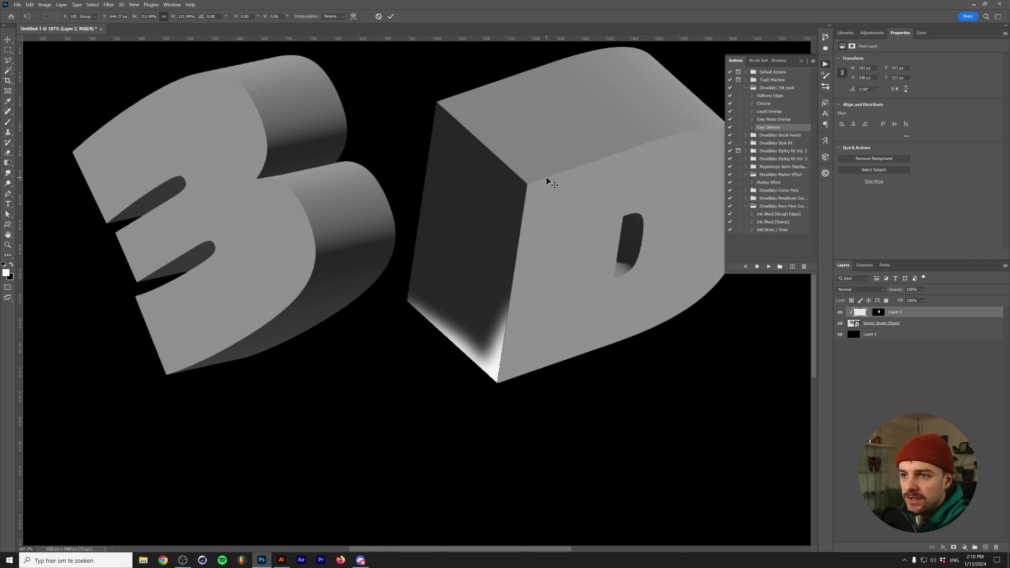
{"action": "scroll", "coordinate": [546, 177], "scroll_direction": "down", "scroll_amount": 3}
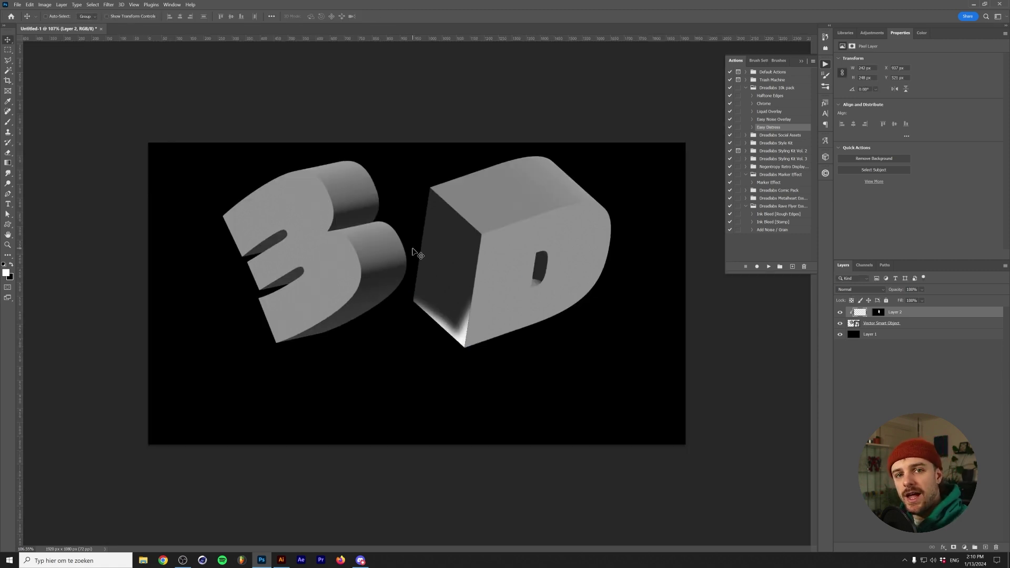
{"action": "key", "text": "Delete"}
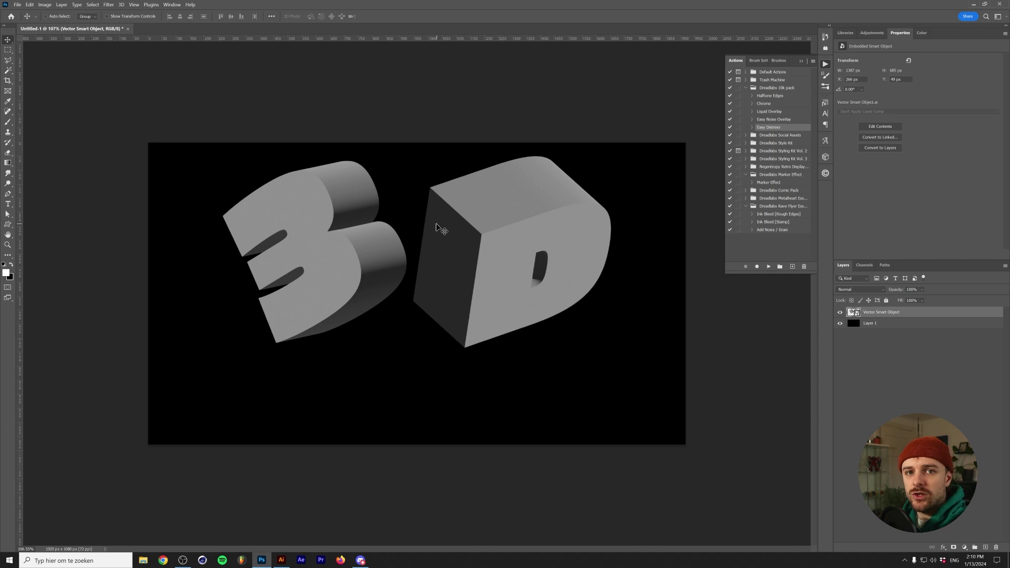
Open the 3's 3D and Materials settings and make its material slightly metallic.
{"action": "left_click", "coordinate": [281, 560]}
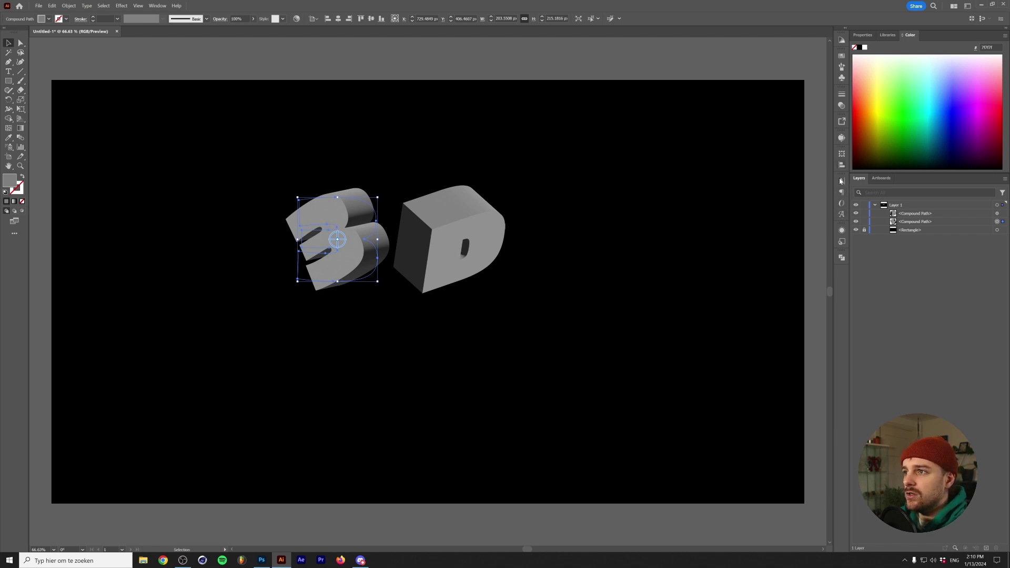
{"action": "left_click", "coordinate": [841, 230]}
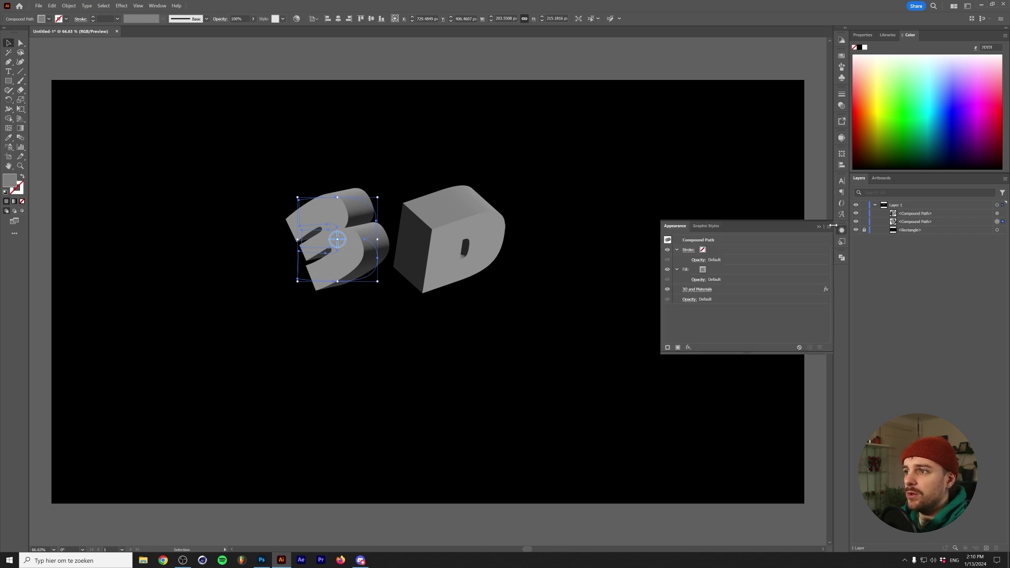
{"action": "left_click", "coordinate": [157, 6]}
{"action": "left_click", "coordinate": [169, 111]}
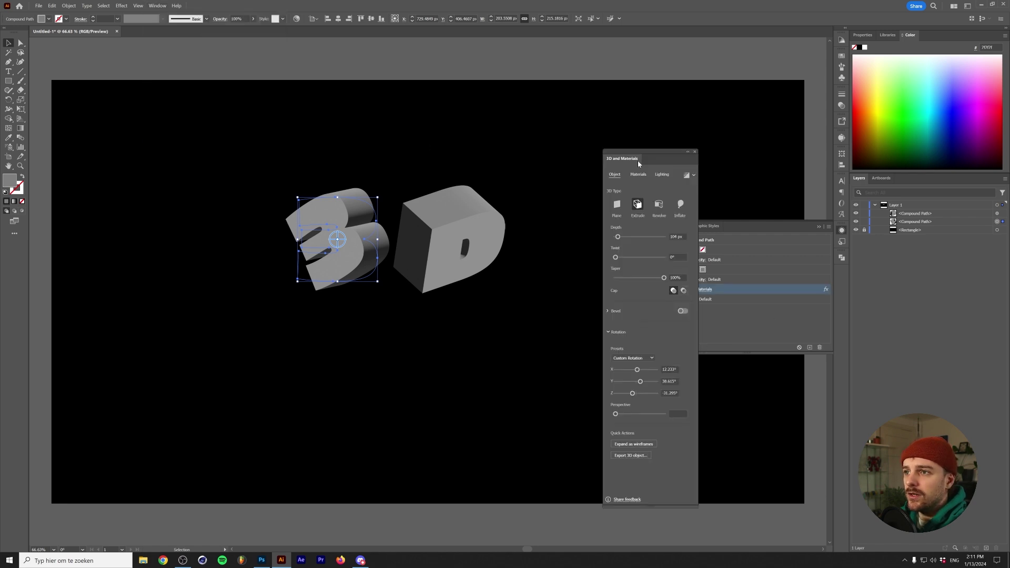
{"action": "left_click_drag", "start_coordinate": [638, 162], "coordinate": [570, 141]}
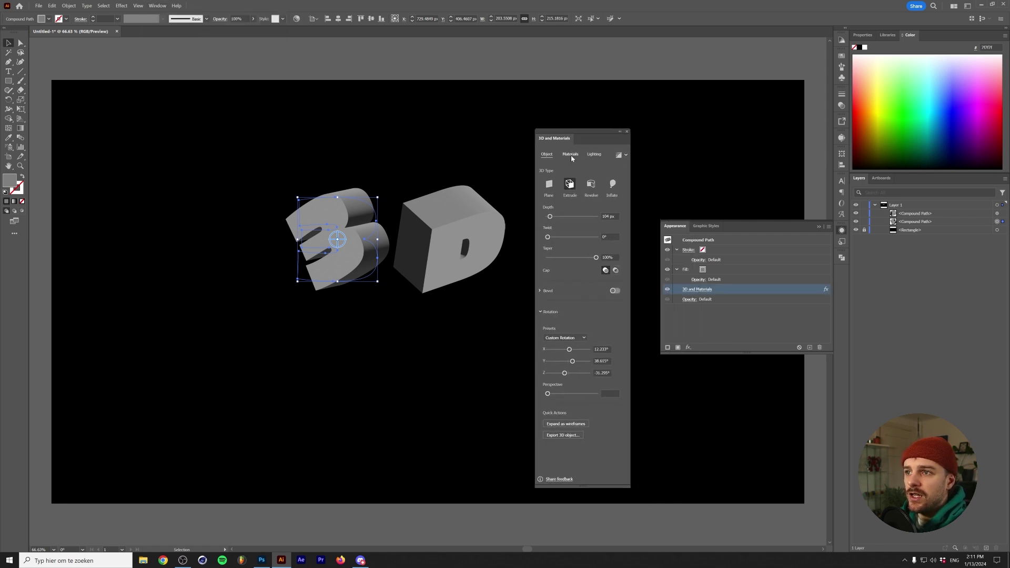
{"action": "left_click", "coordinate": [571, 155]}
{"action": "left_click_drag", "start_coordinate": [546, 445], "coordinate": [600, 454]}
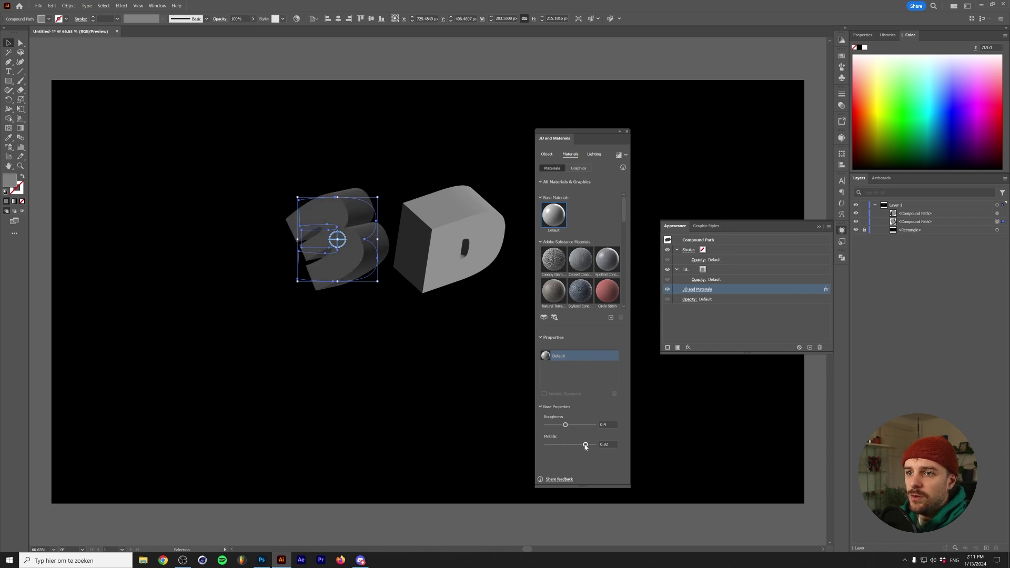
Set the 3's ambient light to 157%, main light to 139%, and add a low second light.
{"action": "left_click", "coordinate": [594, 154]}
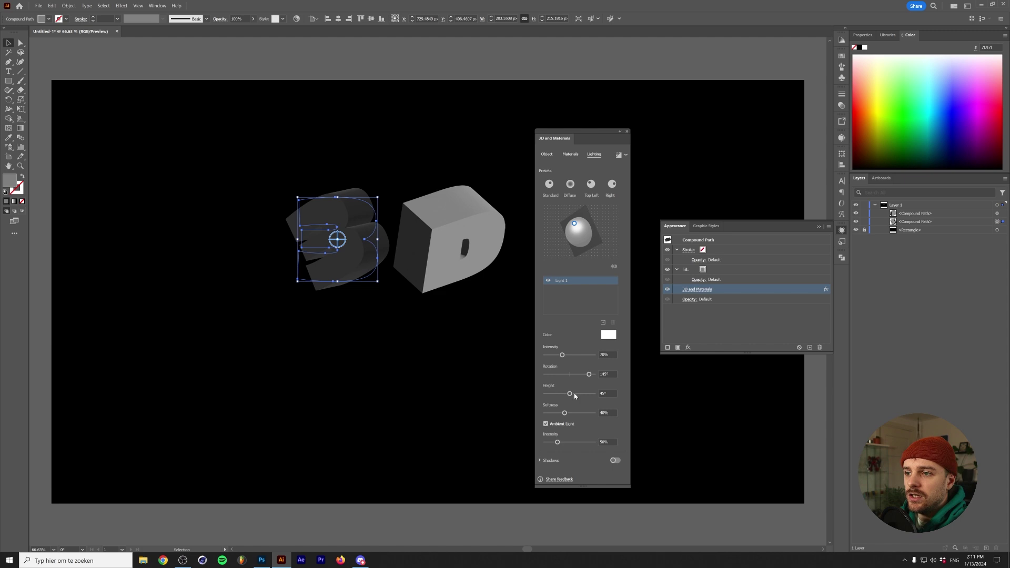
{"action": "left_click_drag", "start_coordinate": [557, 442], "coordinate": [577, 441]}
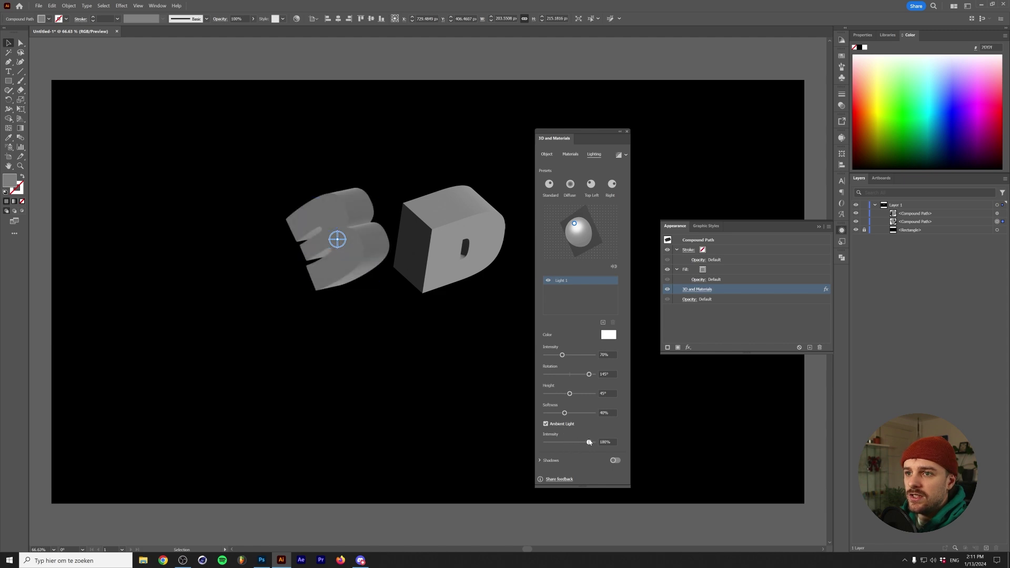
{"action": "left_click_drag", "start_coordinate": [589, 442], "coordinate": [582, 441]}
{"action": "left_click_drag", "start_coordinate": [562, 354], "coordinate": [579, 354]}
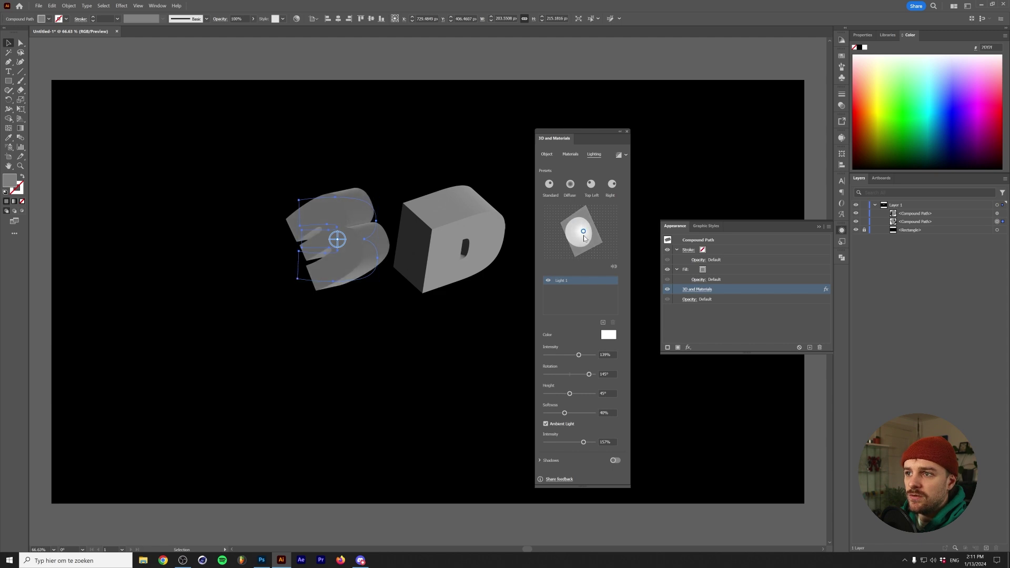
{"action": "left_click", "coordinate": [603, 322]}
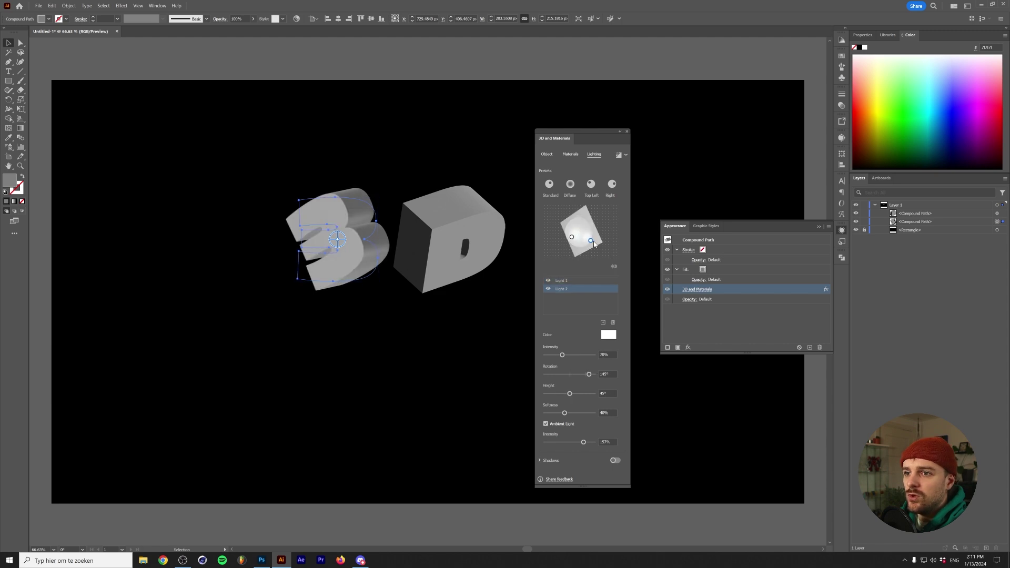
{"action": "left_click_drag", "start_coordinate": [591, 240], "coordinate": [569, 231]}
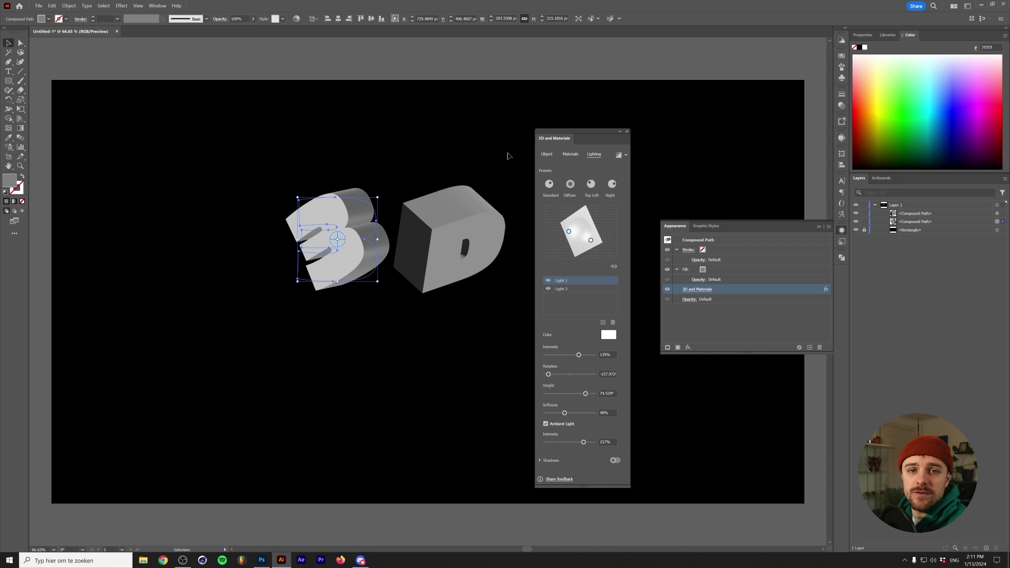
Add a second light to the D and move it to the lower left.
{"action": "left_click", "coordinate": [489, 226]}
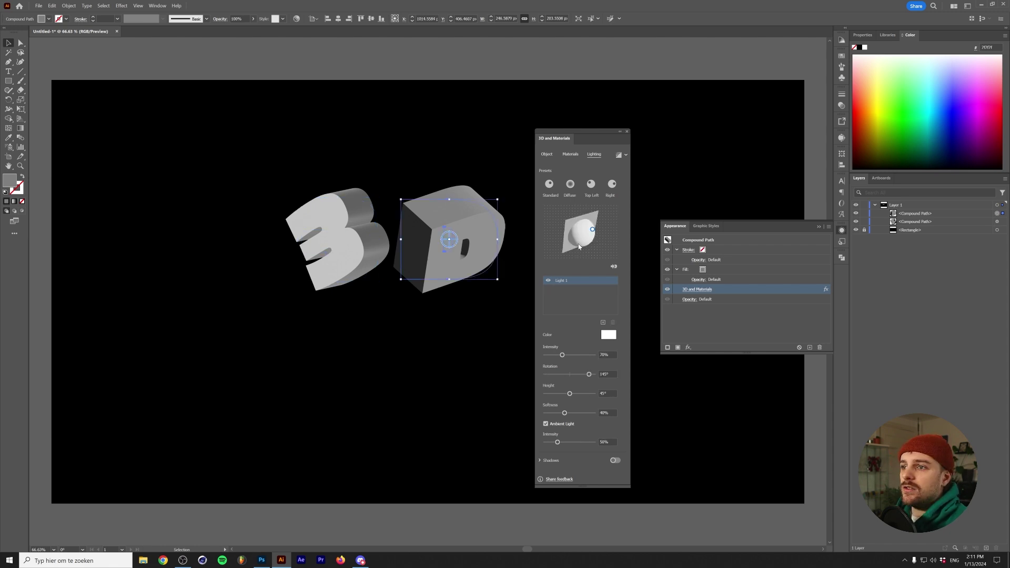
{"action": "left_click", "coordinate": [602, 322]}
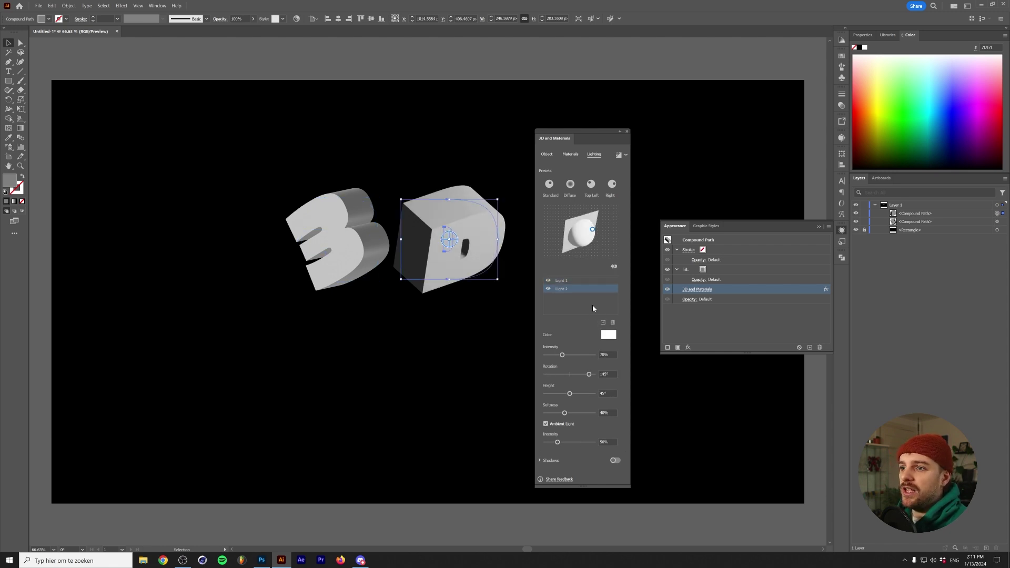
{"action": "left_click_drag", "start_coordinate": [589, 232], "coordinate": [568, 247]}
Make the D strongly metallic, raise its ambient light to 200%, and select both letters.
{"action": "left_click", "coordinate": [570, 155]}
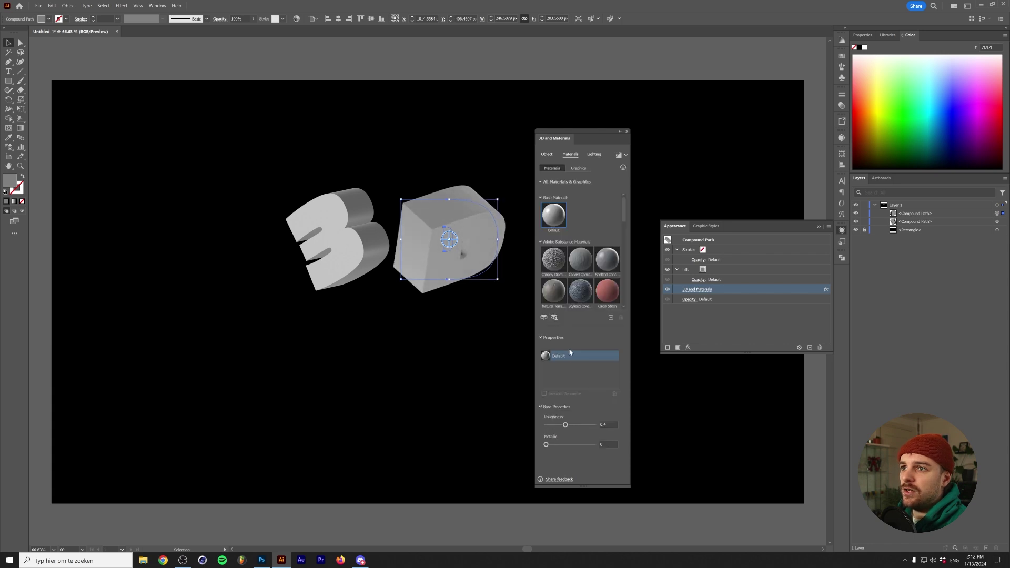
{"action": "left_click_drag", "start_coordinate": [548, 445], "coordinate": [594, 442]}
{"action": "left_click", "coordinate": [594, 154]}
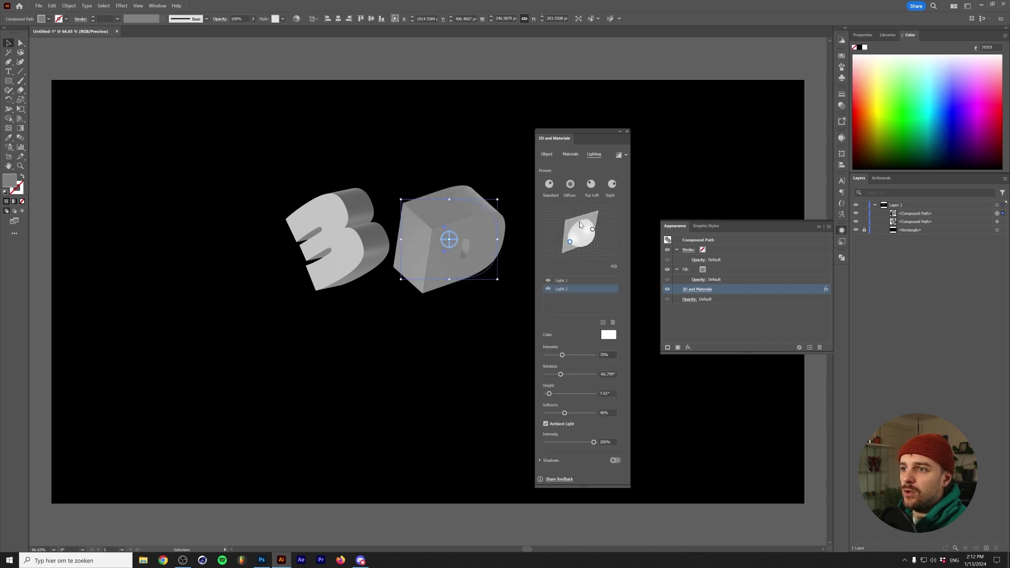
{"action": "left_click_drag", "start_coordinate": [570, 241], "coordinate": [573, 249]}
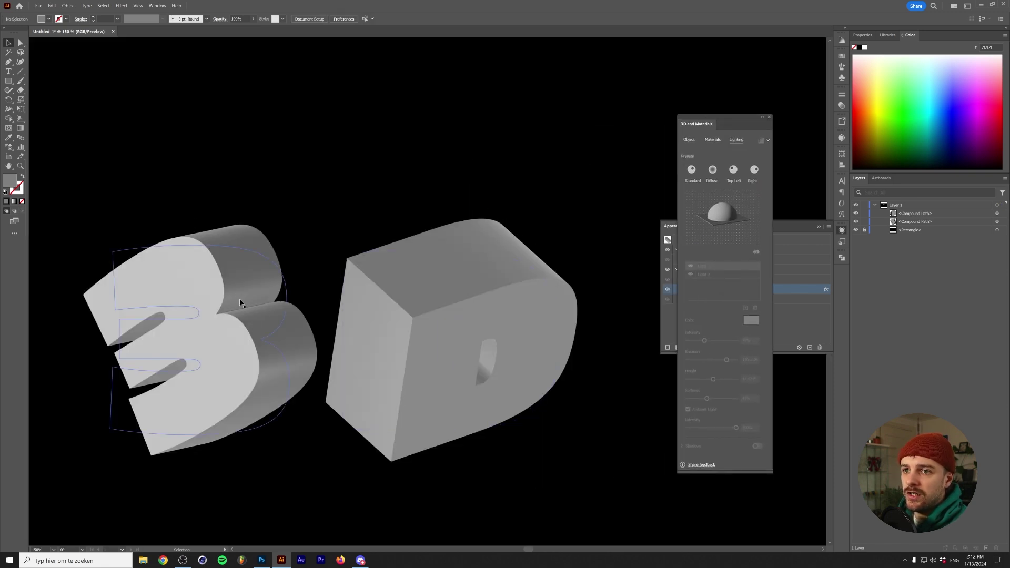
{"action": "key", "text": "ctrl+a"}
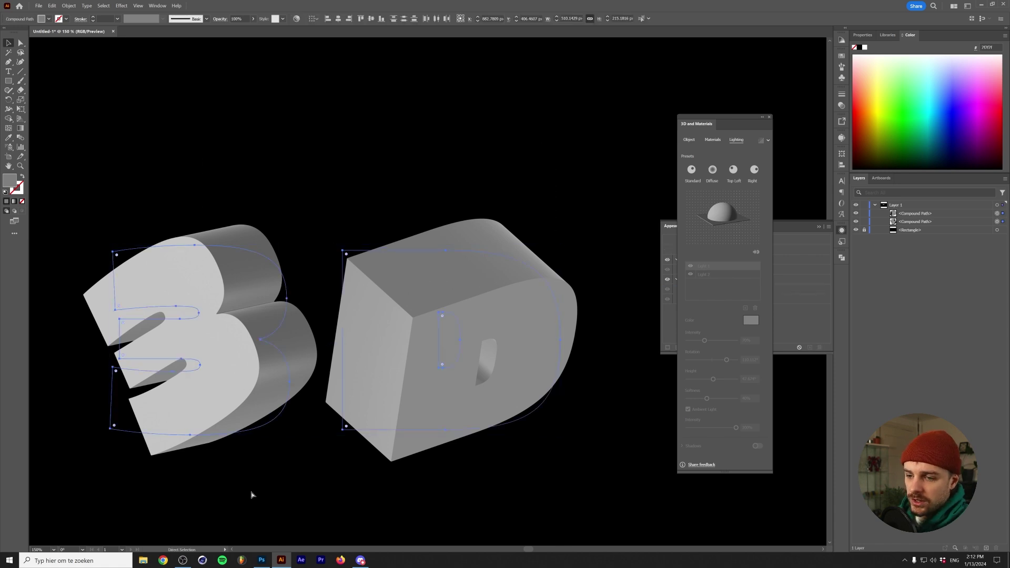
Copy the 3 and D into Photoshop as a smart object.
{"action": "key", "text": "ctrl+c"}
{"action": "left_click", "coordinate": [261, 560]}
{"action": "key", "text": "ctrl+v"}
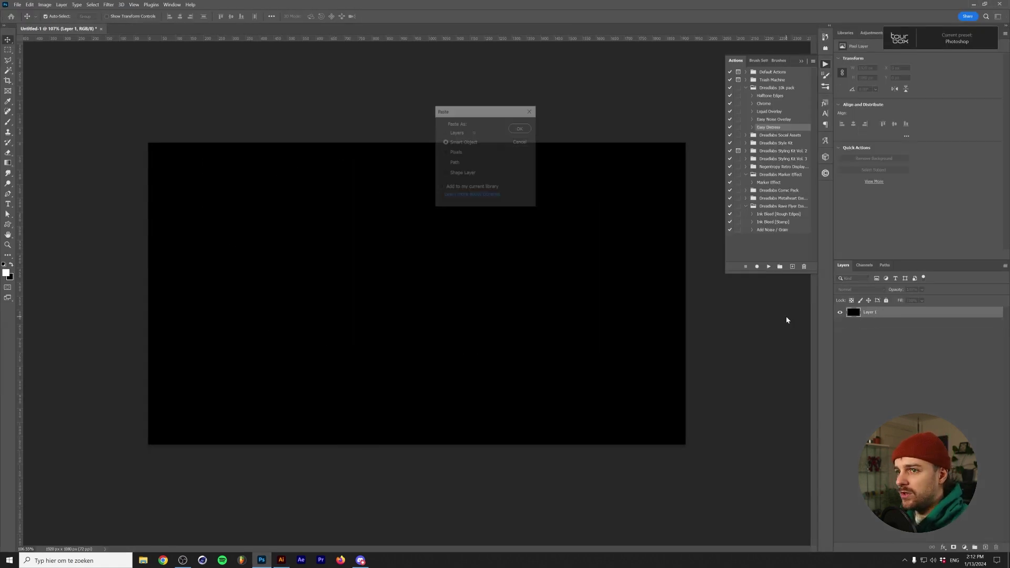
{"action": "key", "text": "Return"}
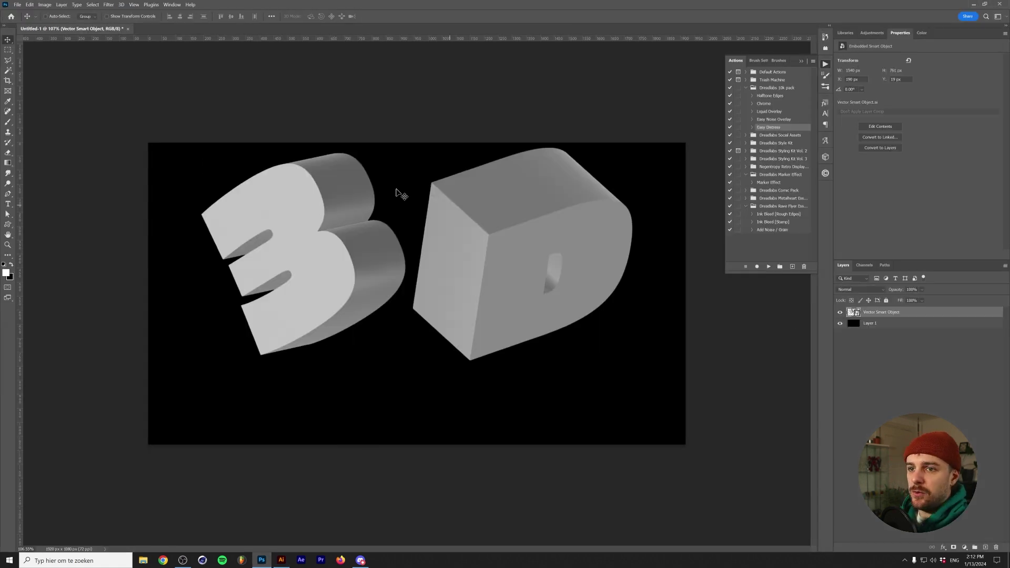
Apply a contrast-boosting S-shaped Curves adjustment with darker shadows and brighter highlights.
{"action": "left_click", "coordinate": [45, 5]}
{"action": "mouse_move", "coordinate": [79, 23]}
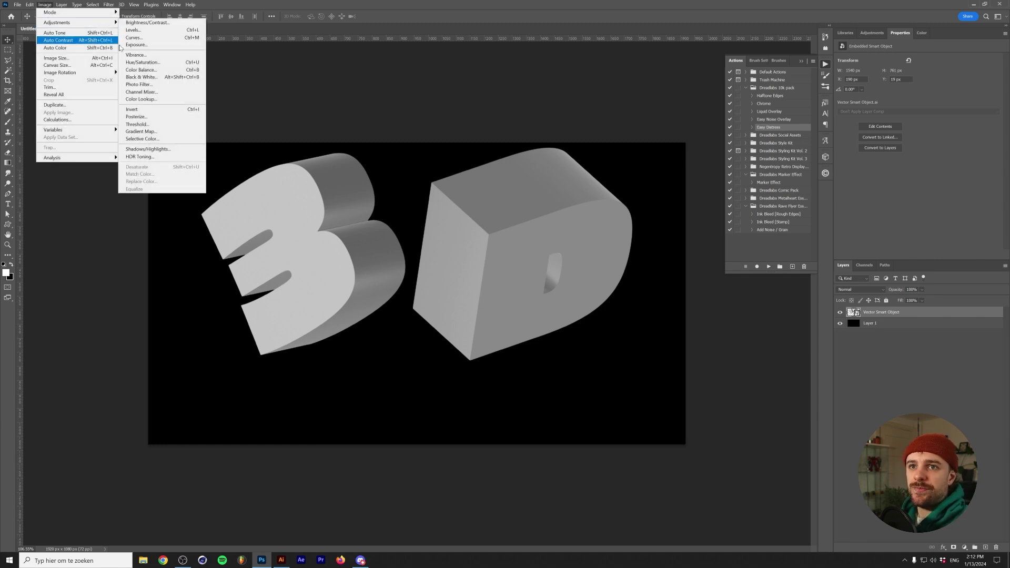
{"action": "left_click", "coordinate": [133, 37]}
{"action": "left_click_drag", "start_coordinate": [476, 120], "coordinate": [658, 345]}
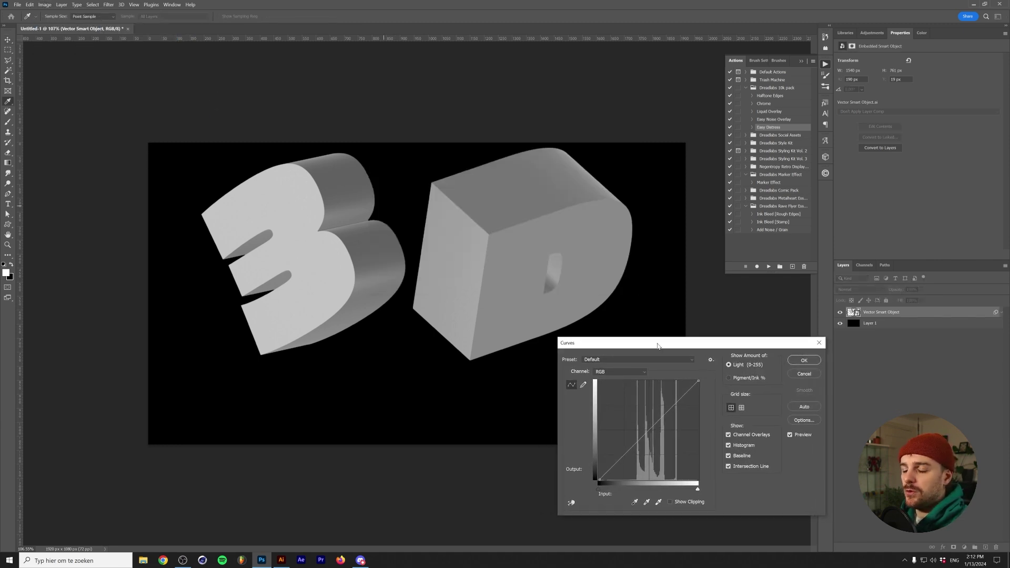
{"action": "left_click_drag", "start_coordinate": [626, 451], "coordinate": [631, 464]}
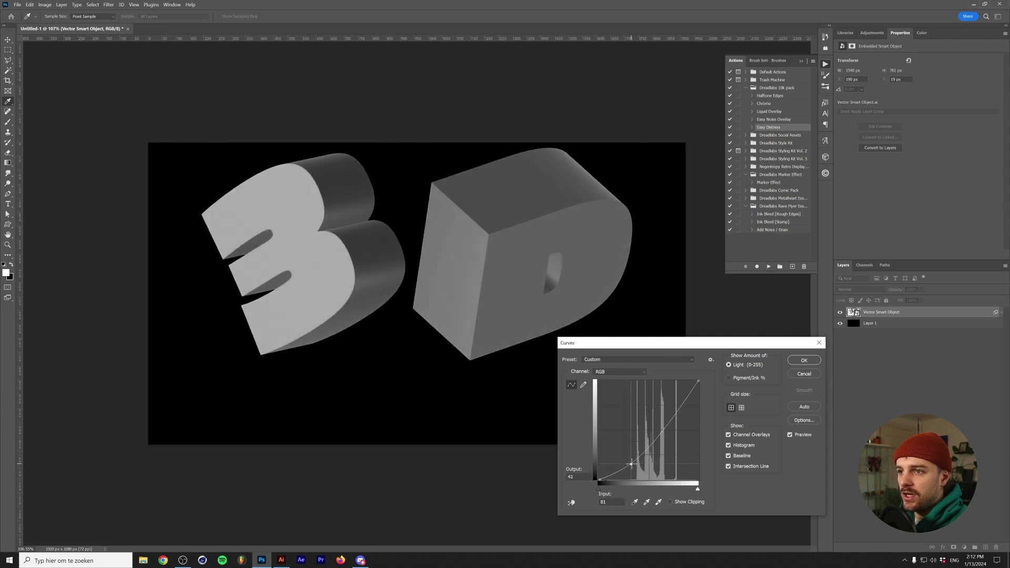
{"action": "left_click_drag", "start_coordinate": [684, 404], "coordinate": [682, 389]}
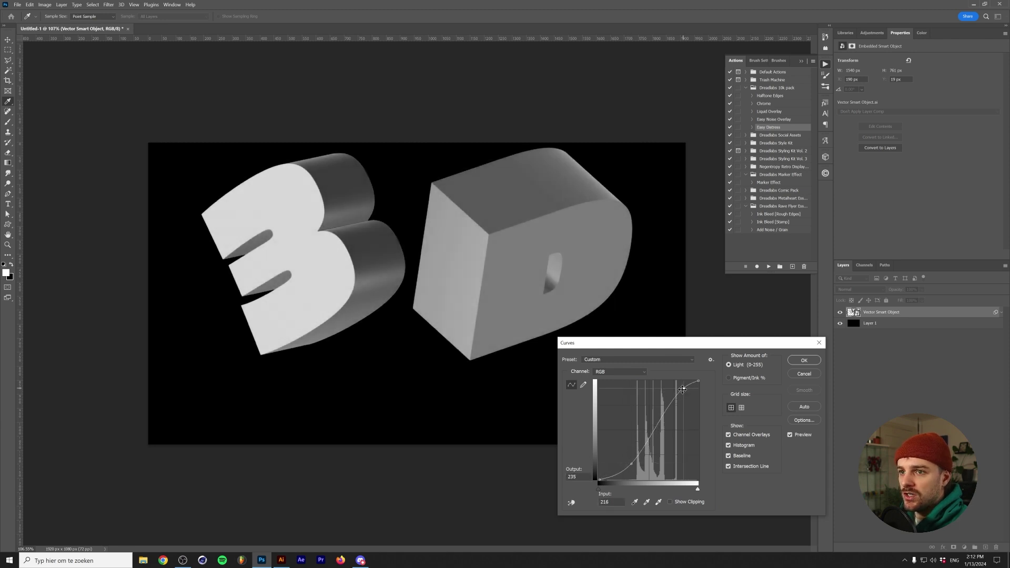
{"action": "left_click_drag", "start_coordinate": [631, 464], "coordinate": [640, 460]}
{"action": "key", "text": "Return"}
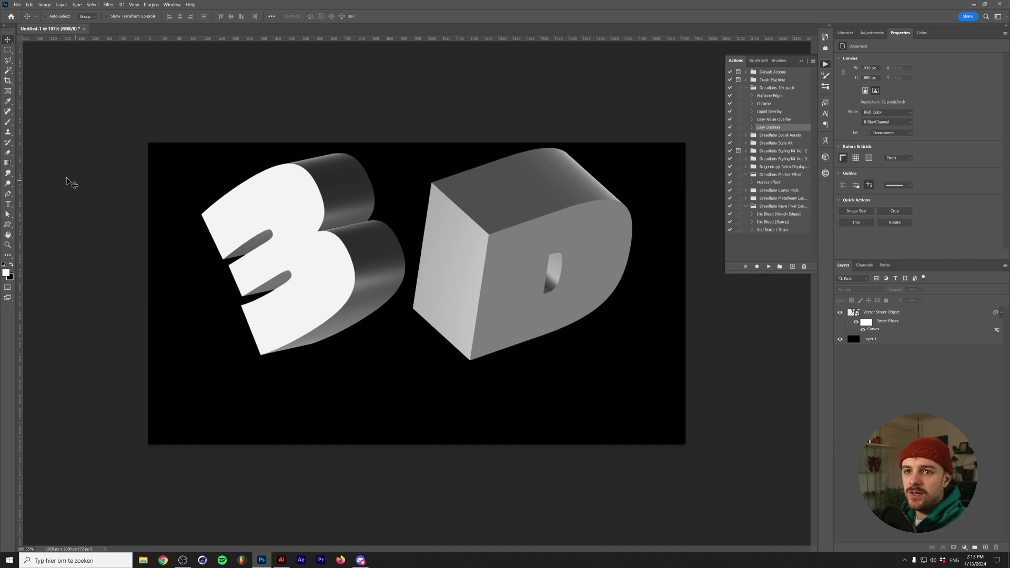
Type GRAIN in mid-grey (brightness 50) and start a Bevel & Emboss style on it.
{"action": "left_click", "coordinate": [10, 205]}
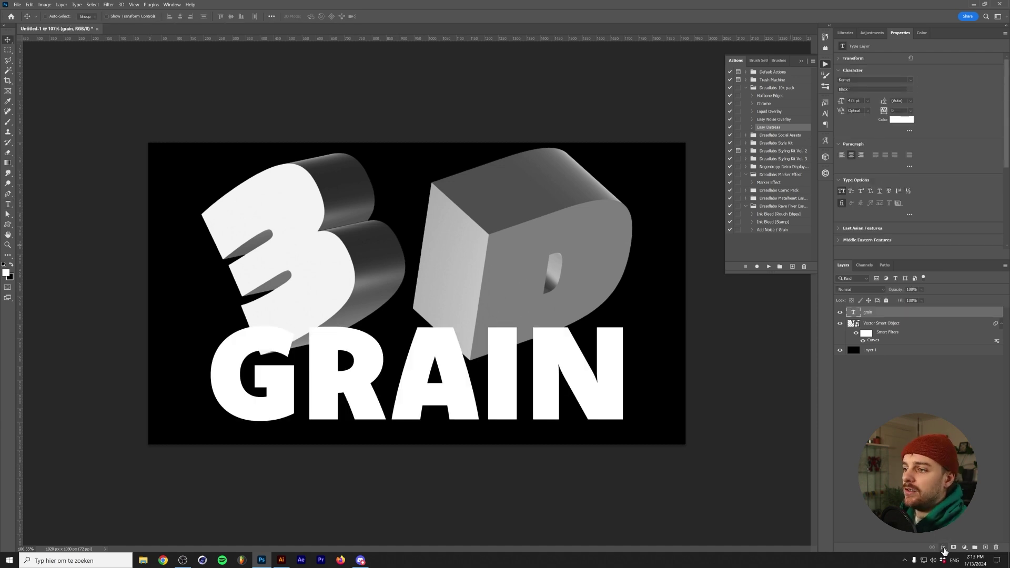
{"action": "left_click", "coordinate": [902, 120]}
{"action": "left_click", "coordinate": [758, 370]}
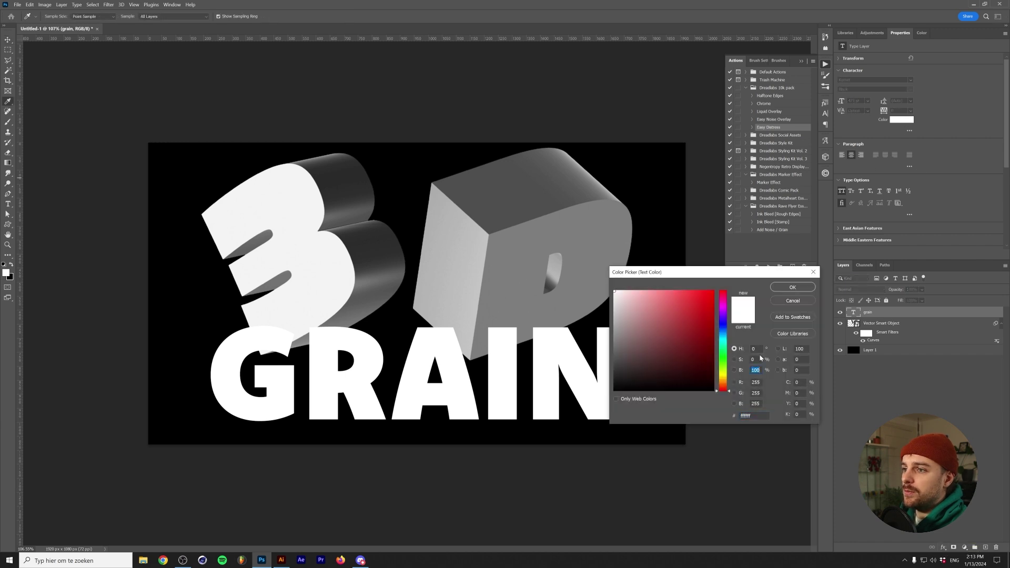
{"action": "type", "text": "50"}
{"action": "key", "text": "Return"}
{"action": "left_click", "coordinate": [943, 547]}
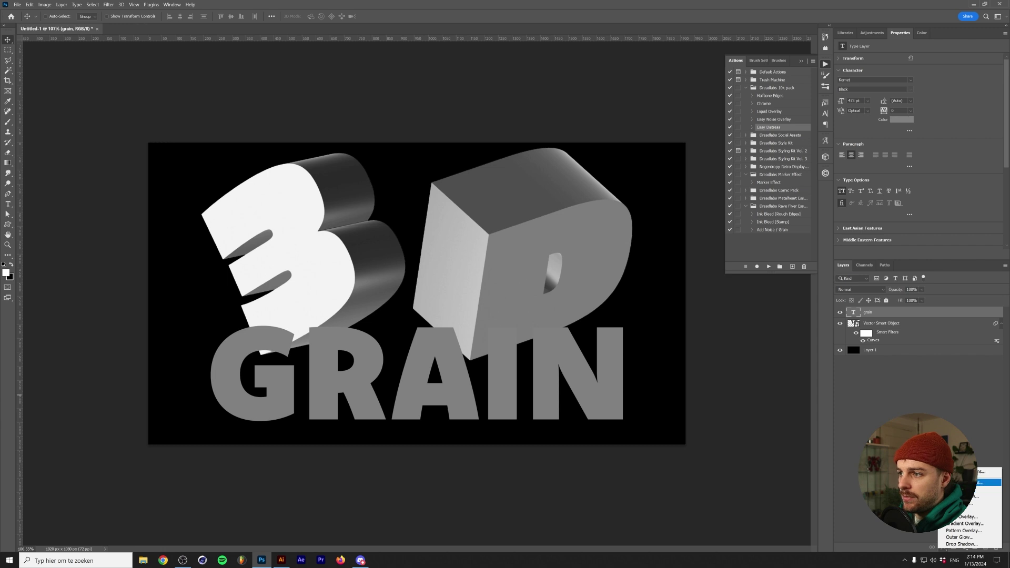
{"action": "left_click", "coordinate": [983, 483]}
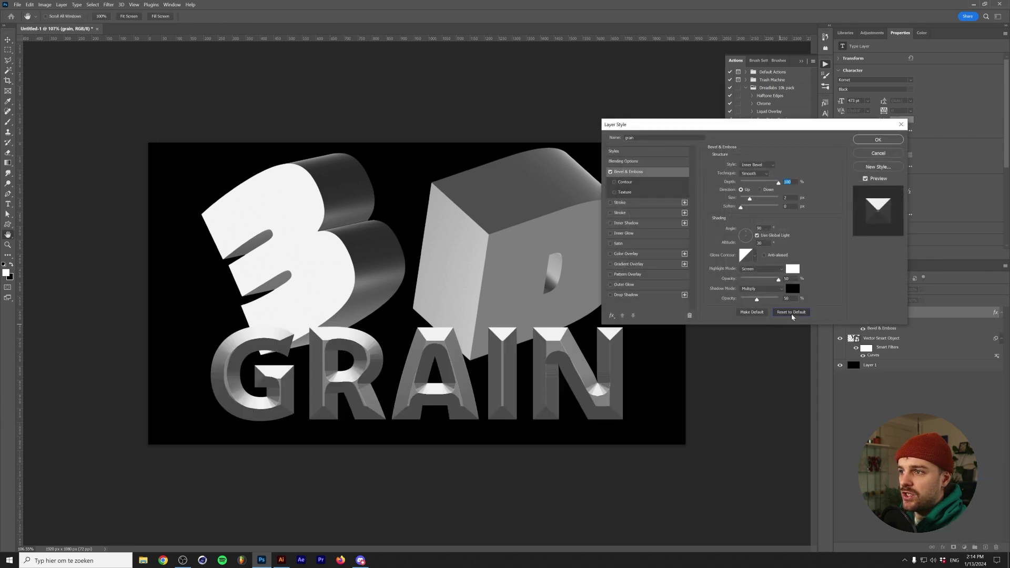
Reset the bevel, choose Chisel Soft, max depth 1000%, and widen the bevel size.
{"action": "left_click", "coordinate": [790, 312]}
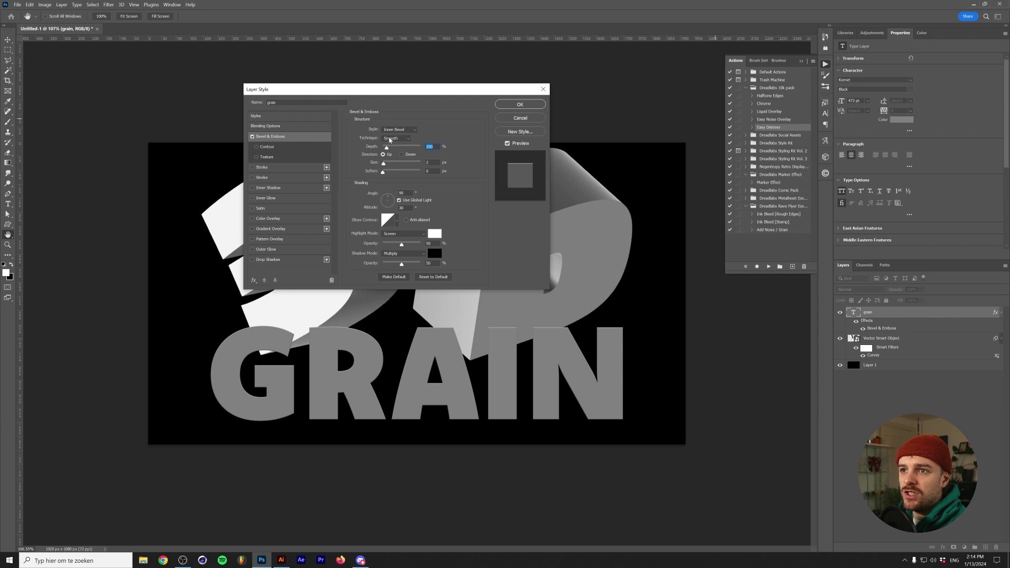
{"action": "left_click", "coordinate": [389, 139]}
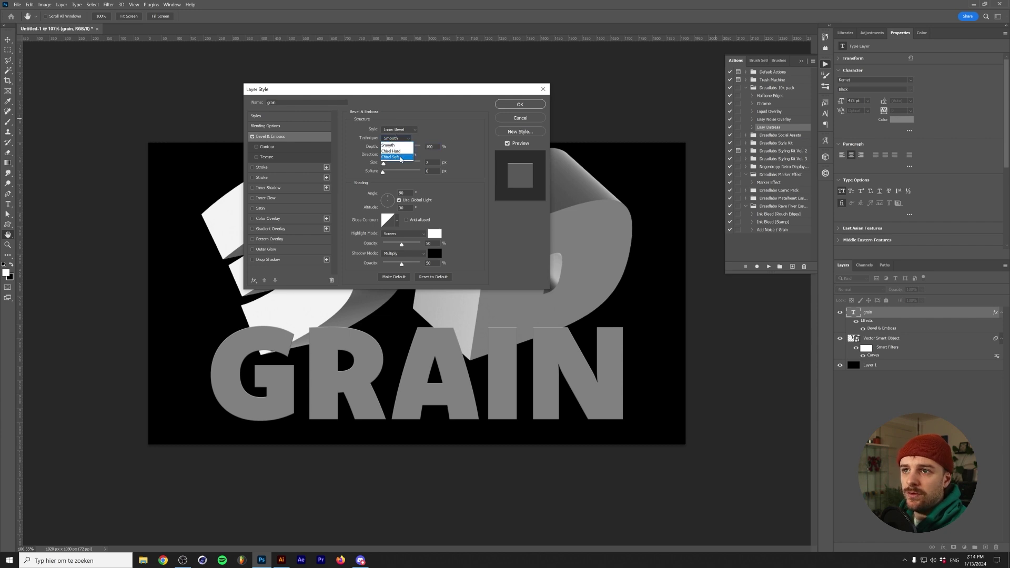
{"action": "left_click", "coordinate": [400, 157]}
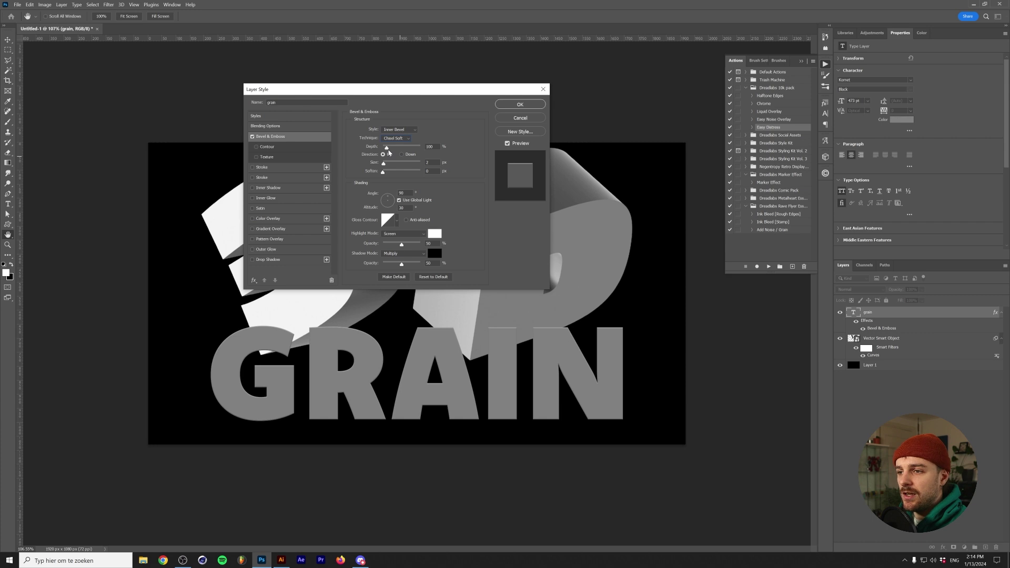
{"action": "left_click_drag", "start_coordinate": [385, 148], "coordinate": [420, 147]}
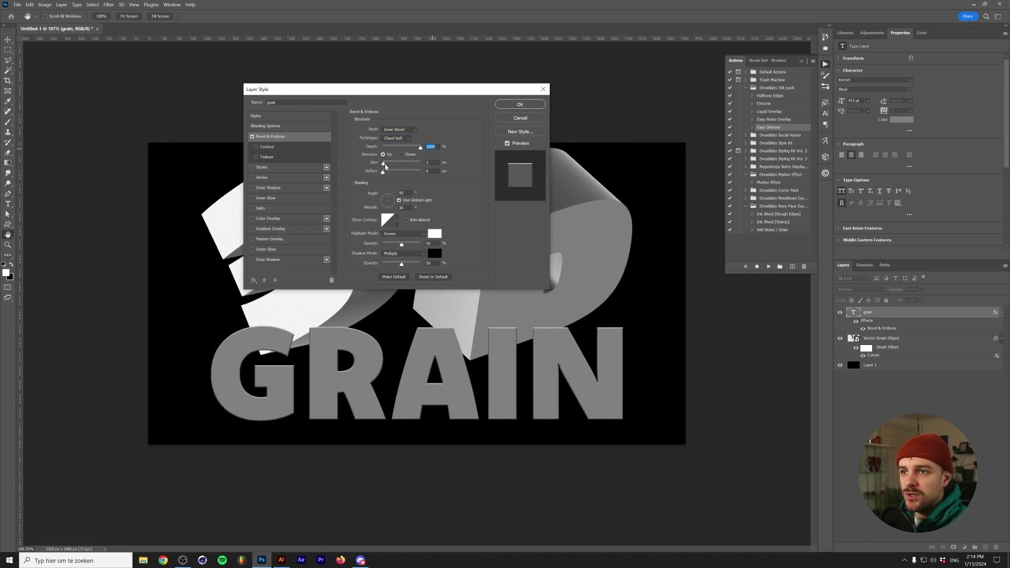
{"action": "left_click_drag", "start_coordinate": [385, 166], "coordinate": [397, 172]}
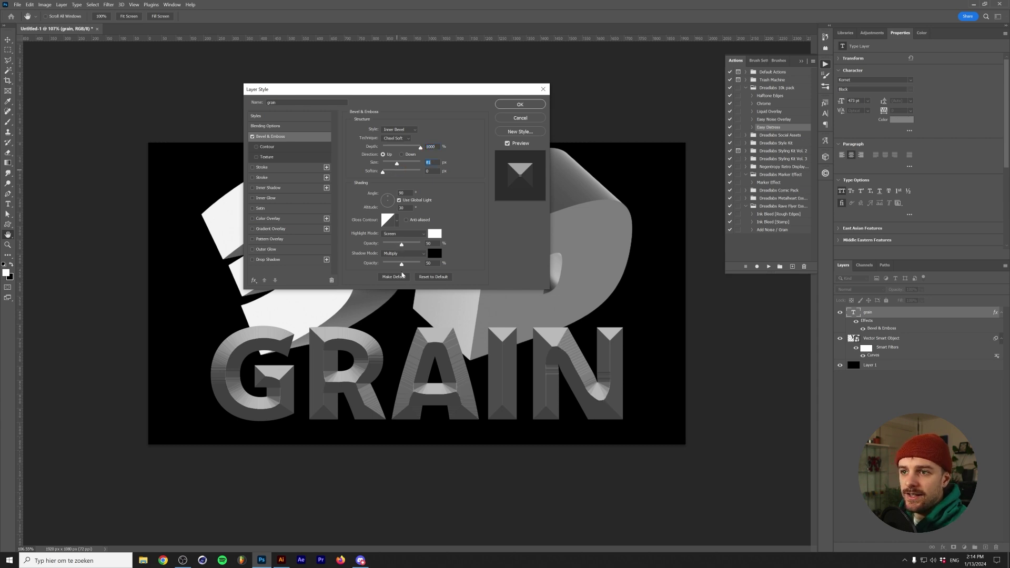
Darken the bevel's shadows and set the light angle to 113, then apply.
{"action": "mouse_move", "coordinate": [402, 266]}
{"action": "left_mouse_down"}
{"action": "mouse_move", "coordinate": [405, 246]}
{"action": "mouse_move", "coordinate": [415, 247]}
{"action": "mouse_move", "coordinate": [412, 265]}
{"action": "left_mouse_up"}
{"action": "left_click_drag", "start_coordinate": [411, 244], "coordinate": [410, 246]}
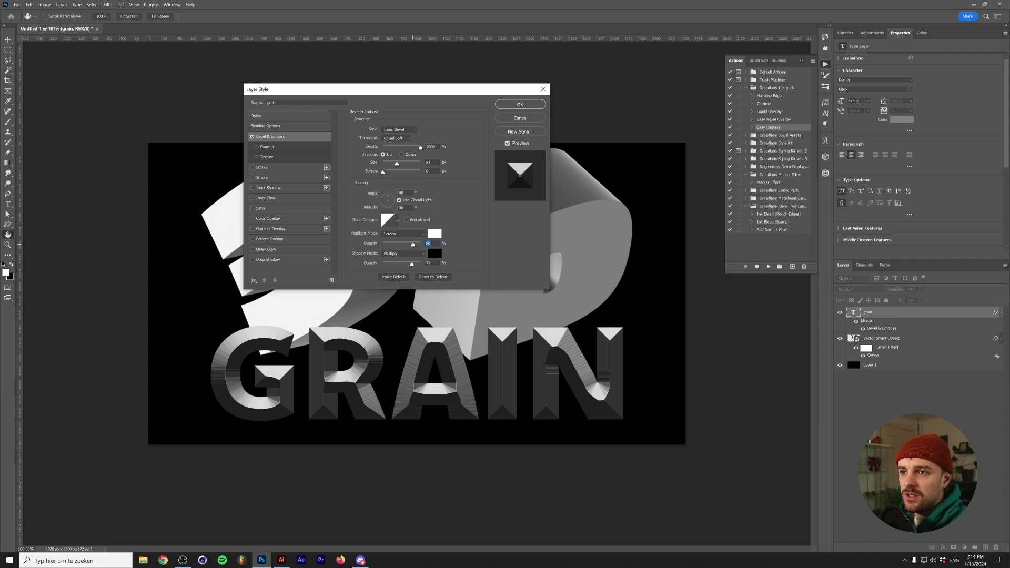
{"action": "key", "text": "Down"}
{"action": "key", "text": "Down"}
{"action": "key", "text": "Down"}
{"action": "key", "text": "Down"}
{"action": "key", "text": "Down"}
{"action": "key", "text": "Down"}
{"action": "key", "text": "Down"}
{"action": "key", "text": "Down"}
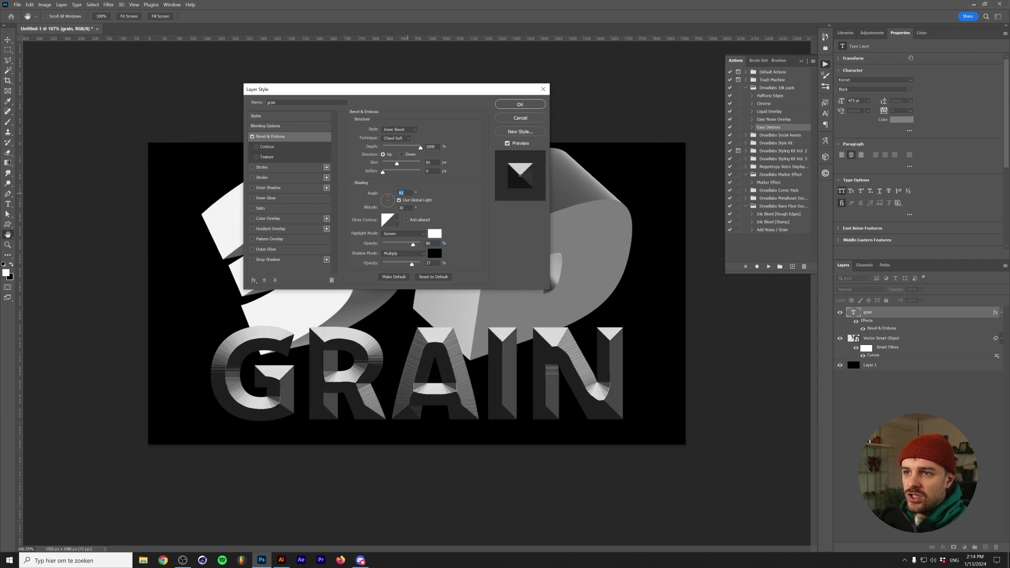
{"action": "key", "text": "Up"}
{"action": "key", "text": "Up"}
{"action": "key", "text": "Up"}
{"action": "key", "text": "Up"}
{"action": "key", "text": "Up"}
{"action": "key", "text": "Up"}
{"action": "key", "text": "Up"}
{"action": "key", "text": "Up"}
{"action": "key", "text": "Up"}
{"action": "key", "text": "Up"}
{"action": "key", "text": "Up"}
{"action": "key", "text": "Up"}
{"action": "key", "text": "Up"}
{"action": "key", "text": "Up"}
{"action": "key", "text": "Up"}
{"action": "key", "text": "Up"}
{"action": "key", "text": "Up"}
{"action": "key", "text": "Up"}
{"action": "key", "text": "Up"}
{"action": "key", "text": "Up"}
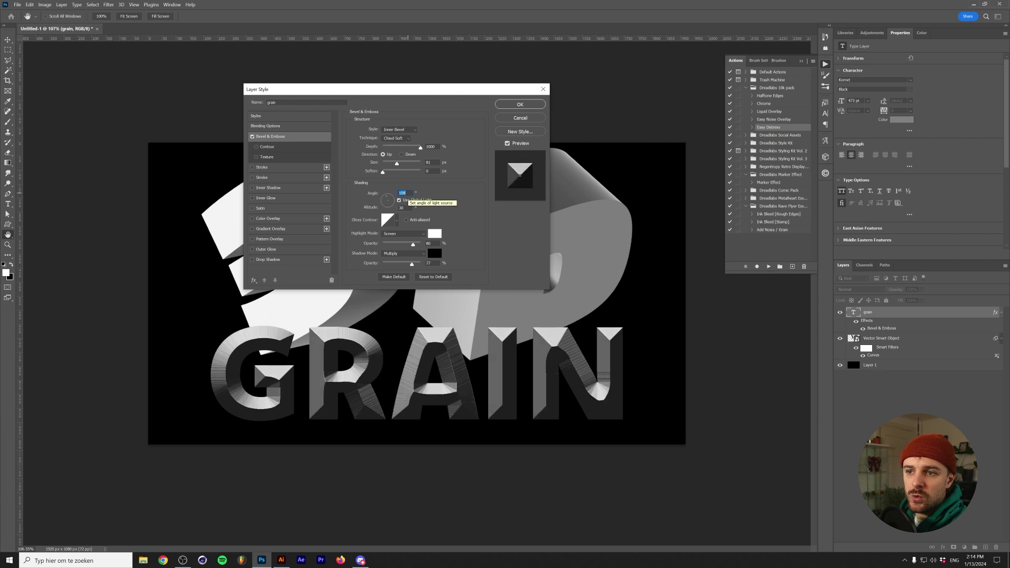
{"action": "key", "text": "Up"}
{"action": "key", "text": "Up"}
{"action": "key", "text": "Up"}
{"action": "key", "text": "Up"}
{"action": "key", "text": "Up"}
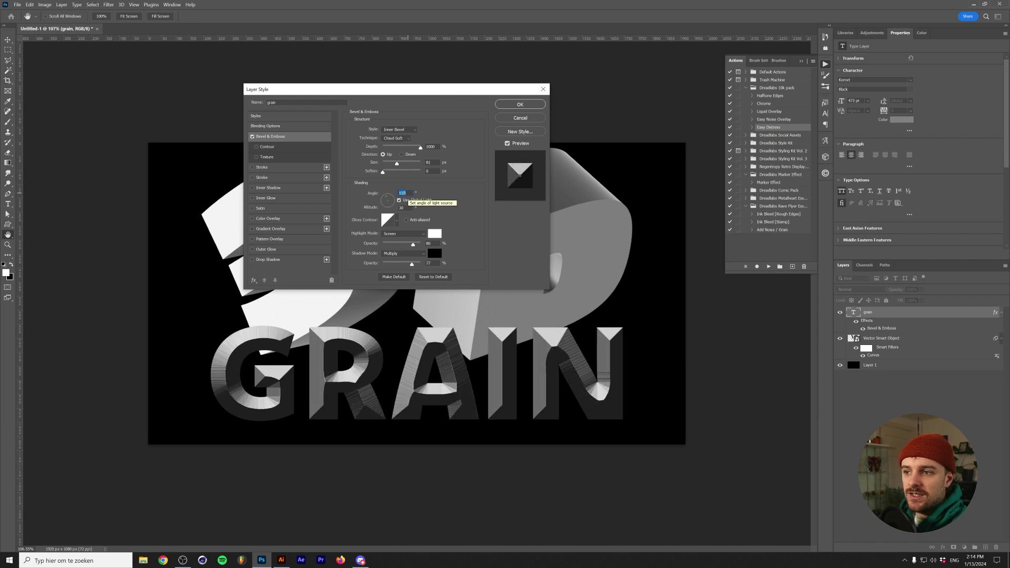
{"action": "left_click", "coordinate": [503, 107]}
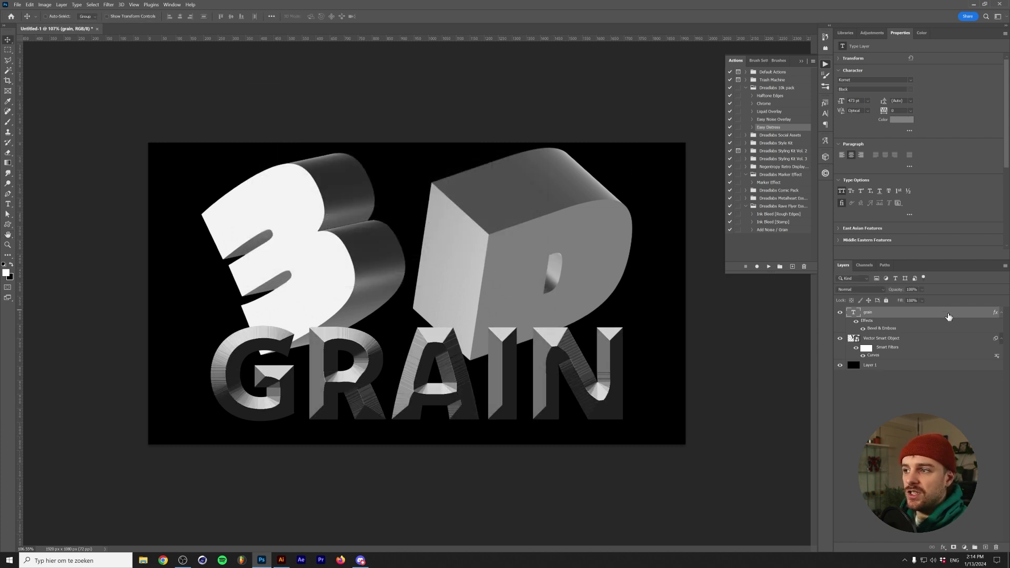
Convert the GRAIN layer to a smart object and apply a Camera Raw Filter with raised Noise Reduction.
{"action": "right_click", "coordinate": [933, 317]}
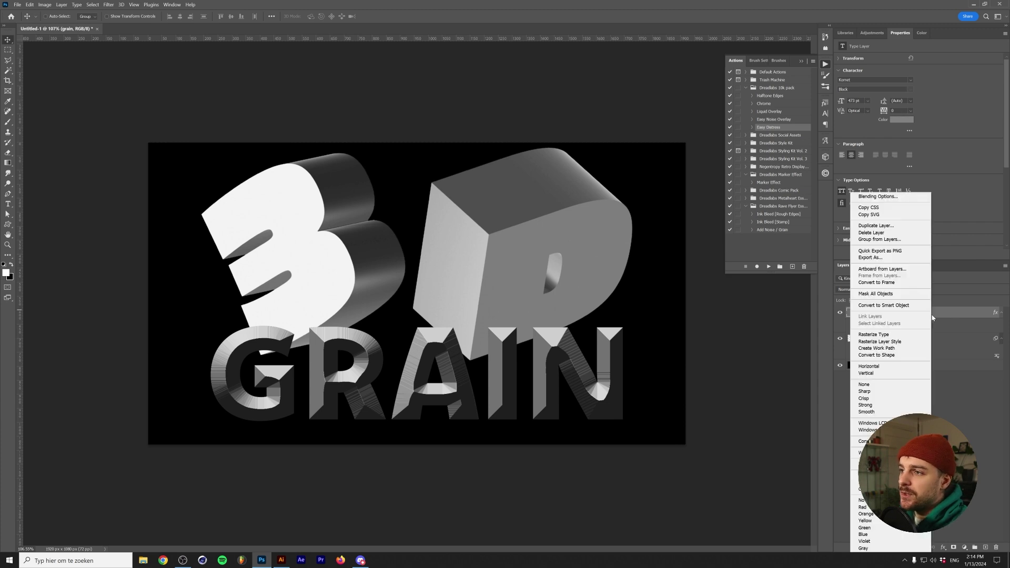
{"action": "left_click", "coordinate": [906, 307]}
{"action": "left_click", "coordinate": [108, 4]}
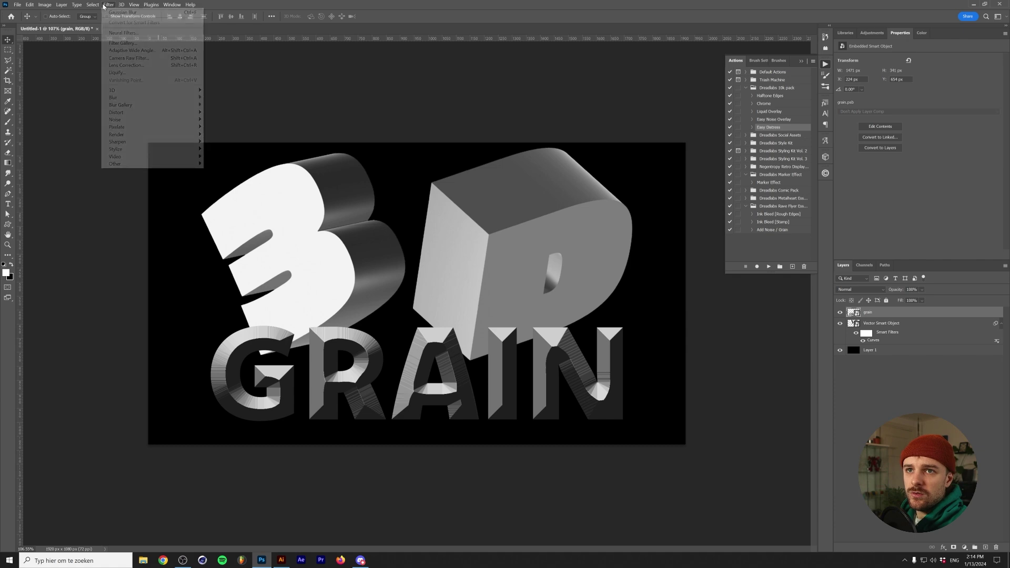
{"action": "left_click", "coordinate": [129, 58]}
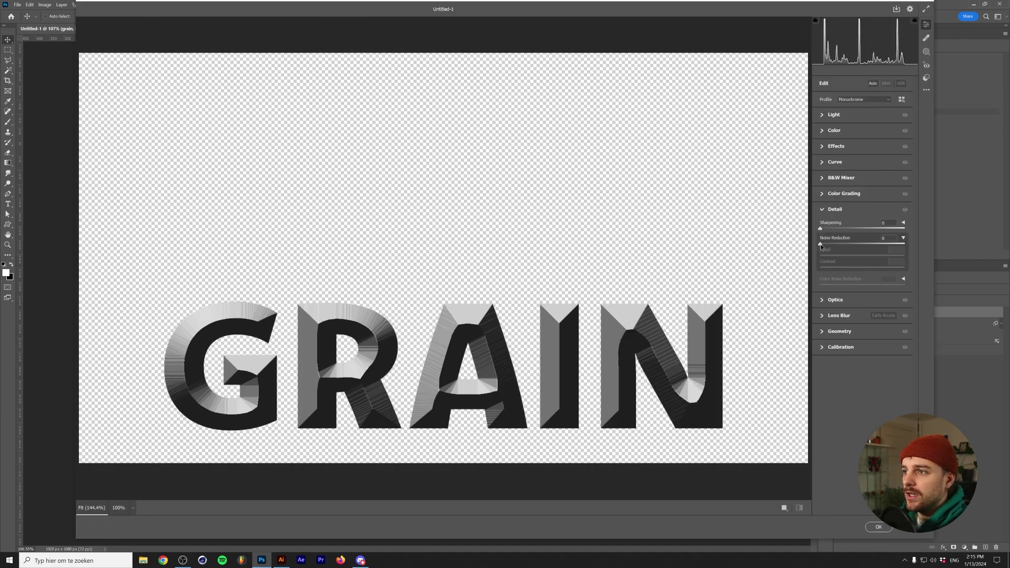
{"action": "mouse_move", "coordinate": [821, 244]}
{"action": "left_mouse_down"}
{"action": "mouse_move", "coordinate": [848, 244]}
{"action": "mouse_move", "coordinate": [818, 259]}
{"action": "left_mouse_up"}
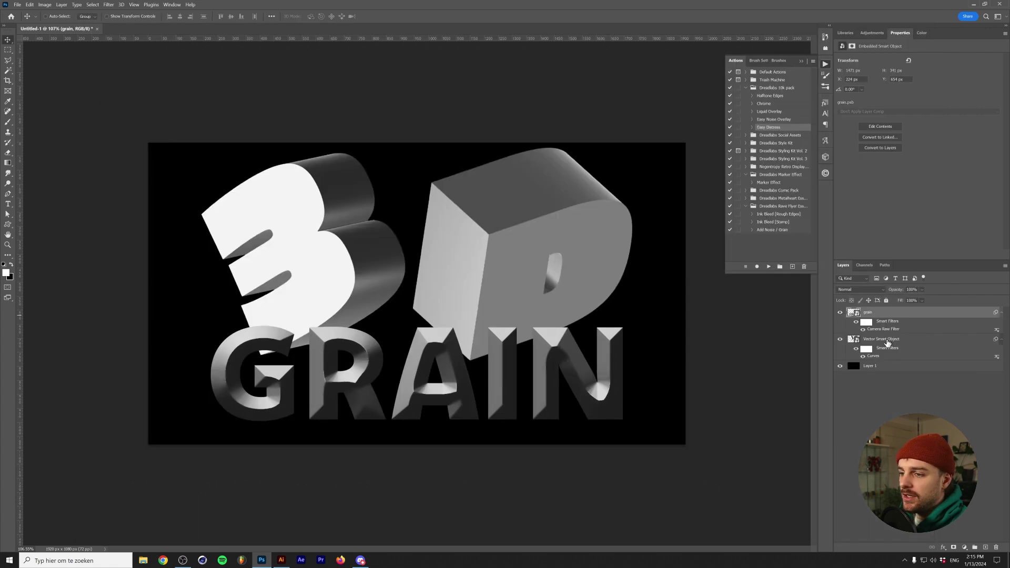
Group the GRAIN and 3D layers and name the group 'Text Layer'.
{"action": "key", "text": "ctrl+g"}
{"action": "double_click", "coordinate": [873, 312]}
{"action": "type", "text": "Tex"}
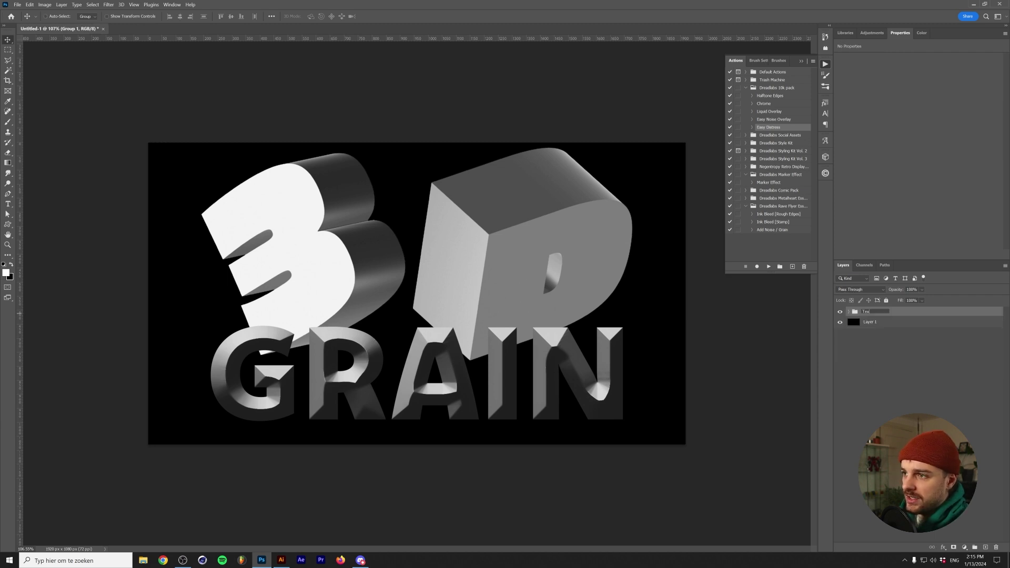
{"action": "type", "text": "t Layer"}
{"action": "key", "text": "Return"}
Add a Gradient Map adjustment above the lettering and delete its layer mask.
{"action": "left_click", "coordinate": [867, 33]}
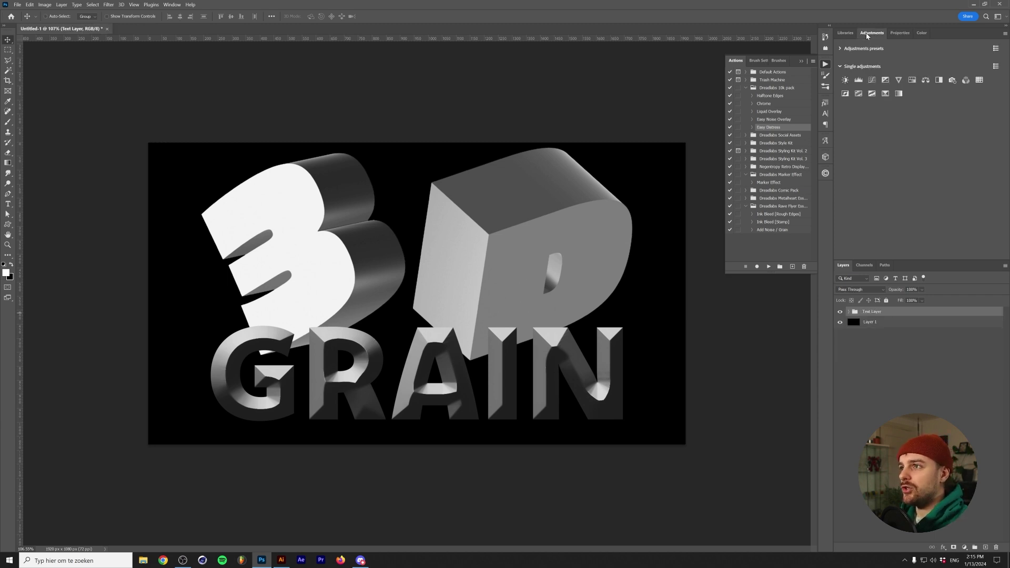
{"action": "left_click", "coordinate": [898, 94]}
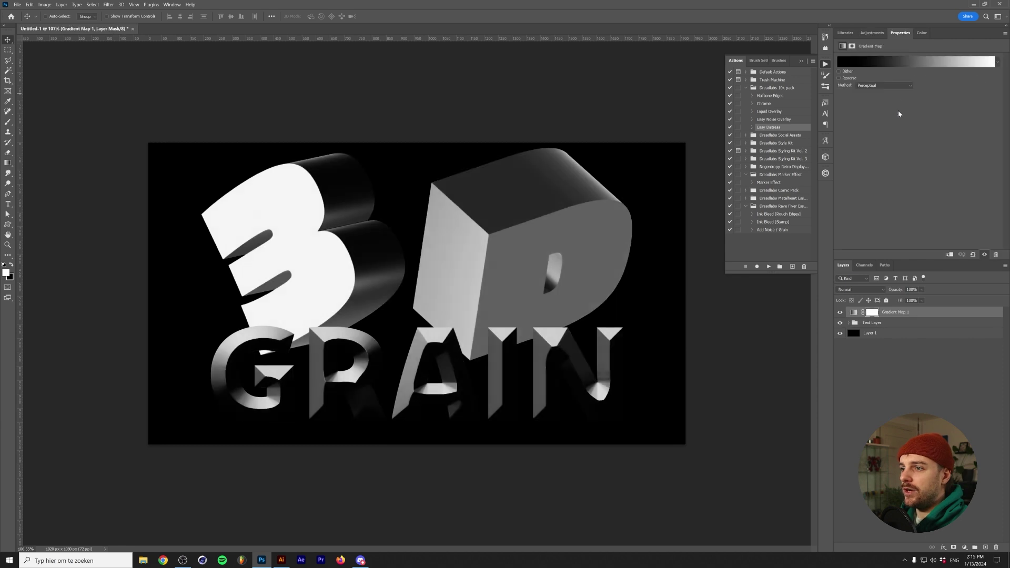
{"action": "right_click", "coordinate": [938, 315]}
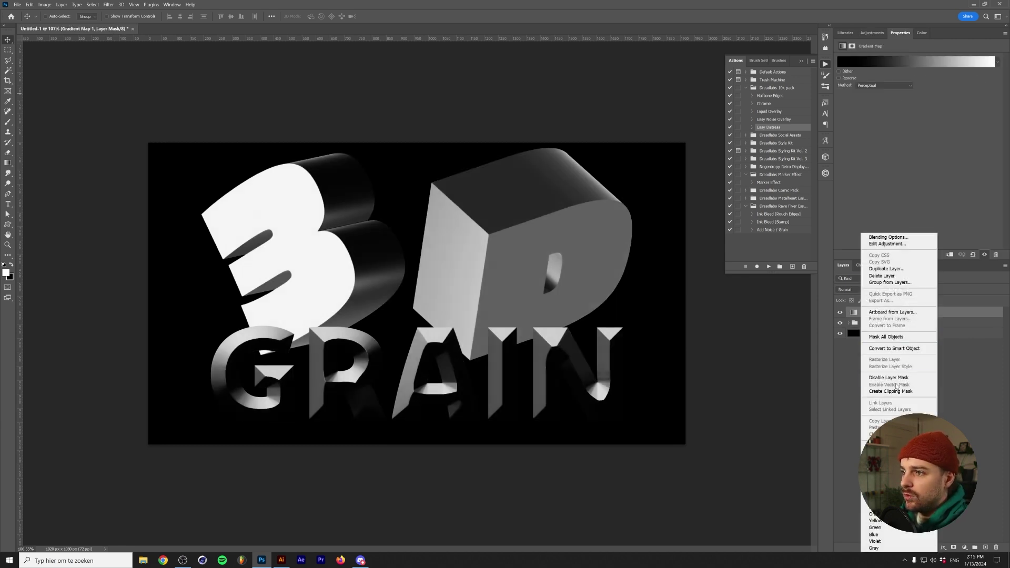
{"action": "key", "text": "Escape"}
{"action": "right_click", "coordinate": [881, 312]}
{"action": "left_click", "coordinate": [906, 328]}
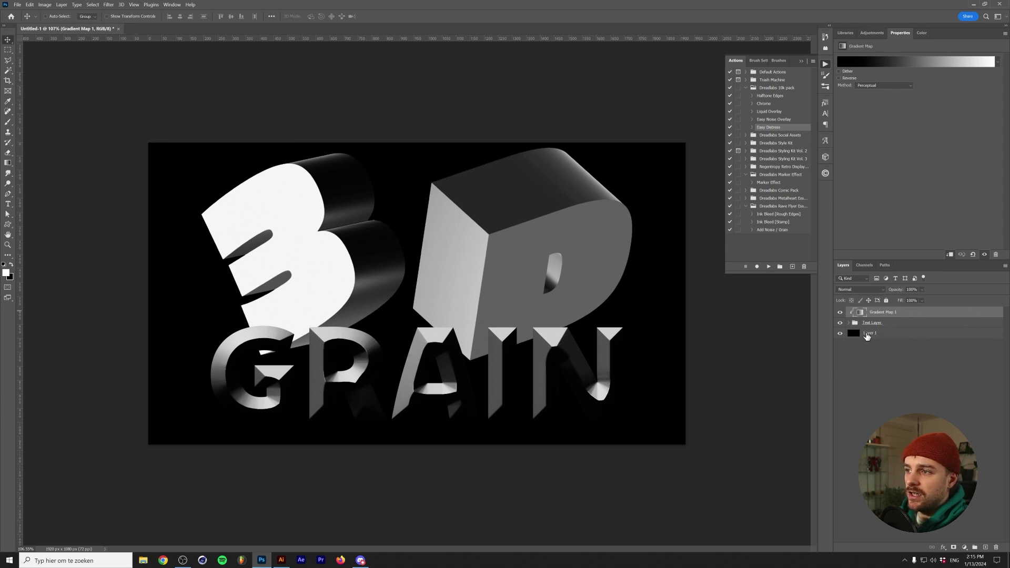
Edit the gradient map's colours from dark blue to light purple in the Gradient Editor.
{"action": "left_click", "coordinate": [881, 58]}
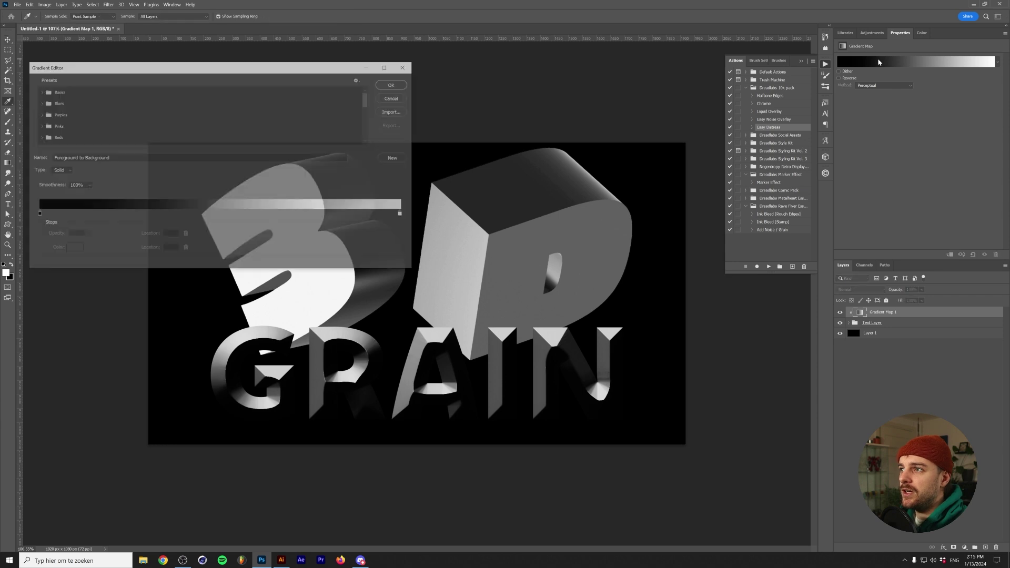
{"action": "left_click_drag", "start_coordinate": [229, 65], "coordinate": [608, 234]}
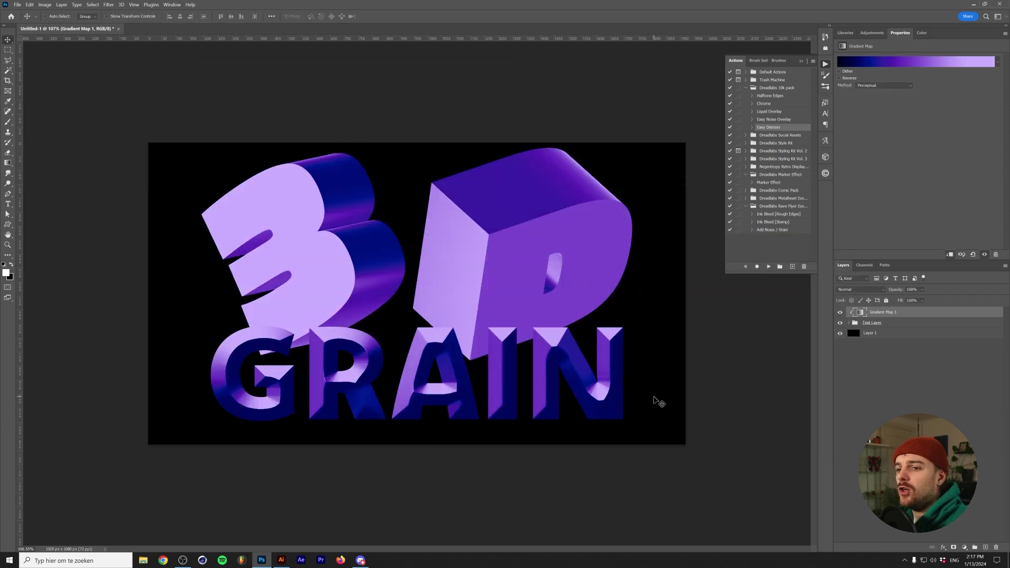
{"action": "left_click", "coordinate": [898, 323]}
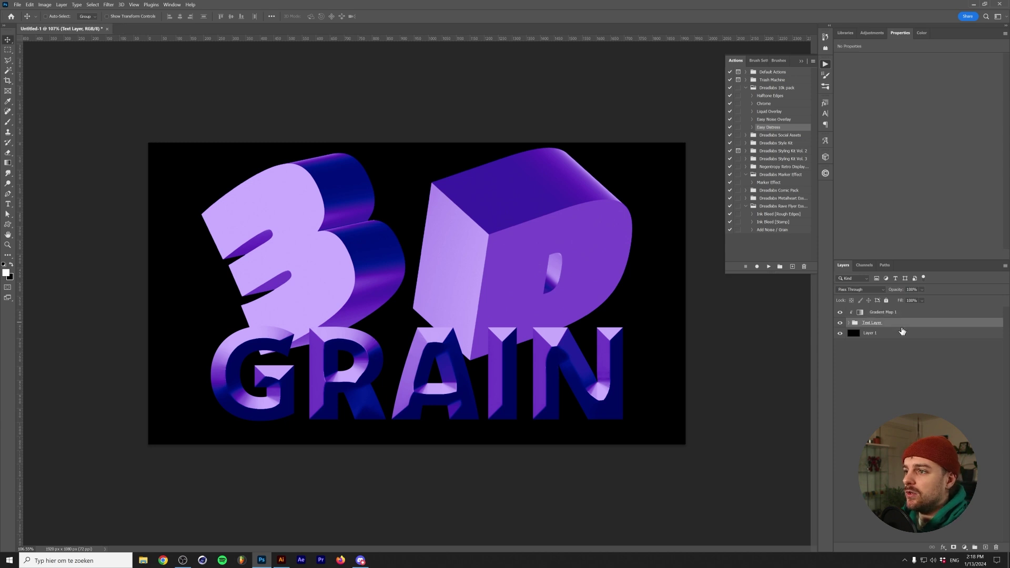
{"action": "right_click", "coordinate": [898, 329]}
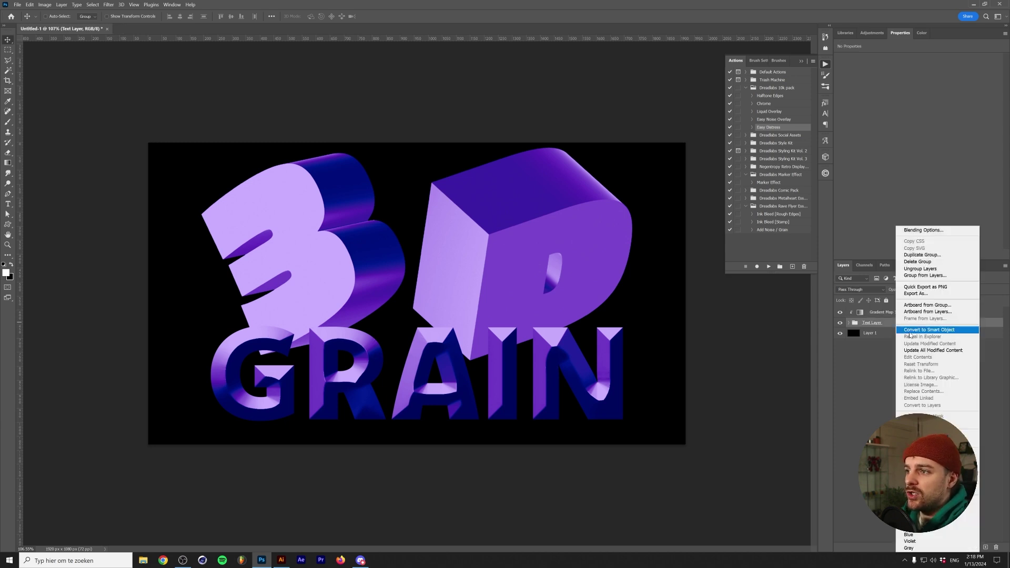
{"action": "left_click", "coordinate": [910, 330]}
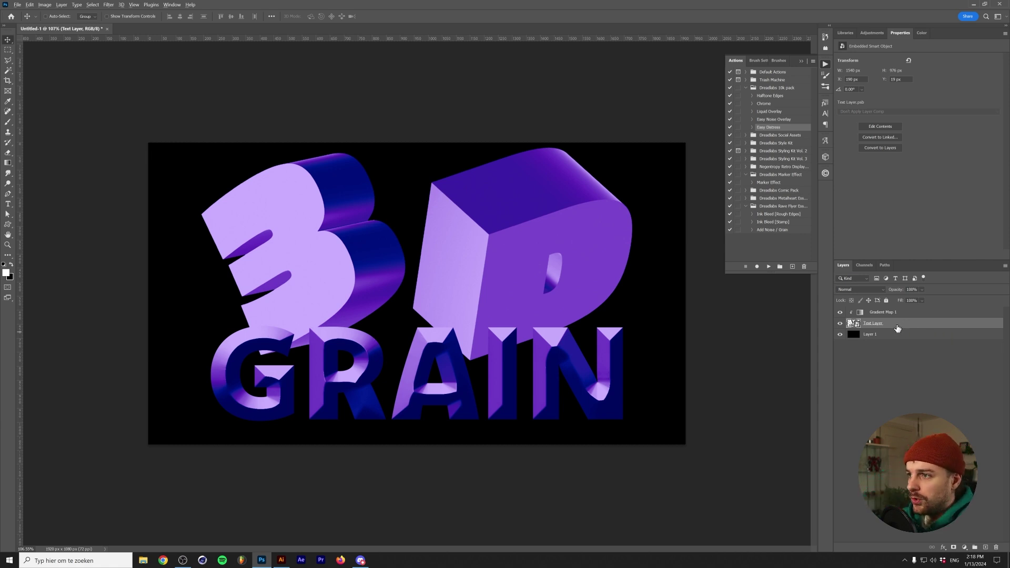
{"action": "left_click_drag", "start_coordinate": [897, 327], "coordinate": [897, 311]}
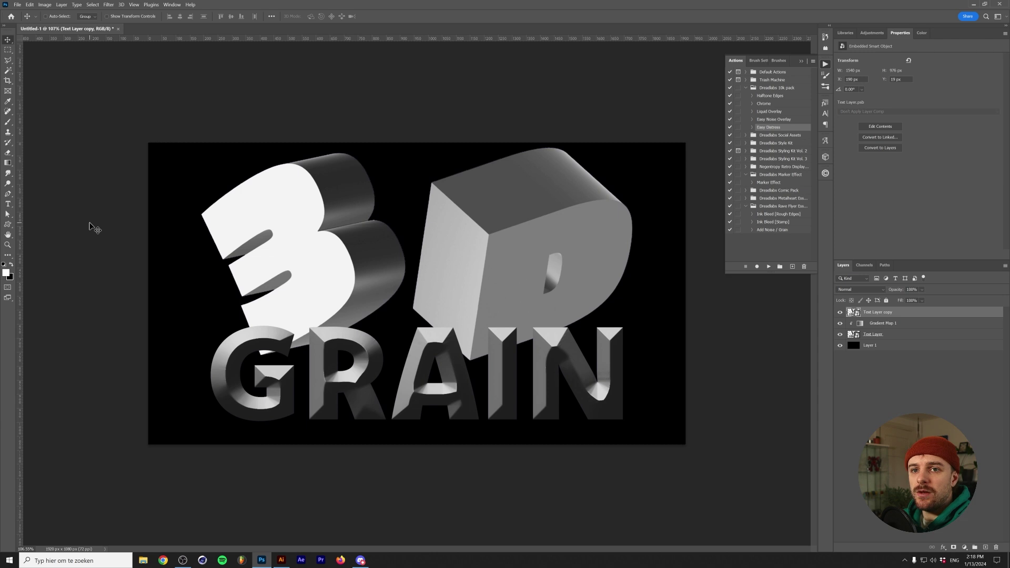
{"action": "key", "text": "d"}
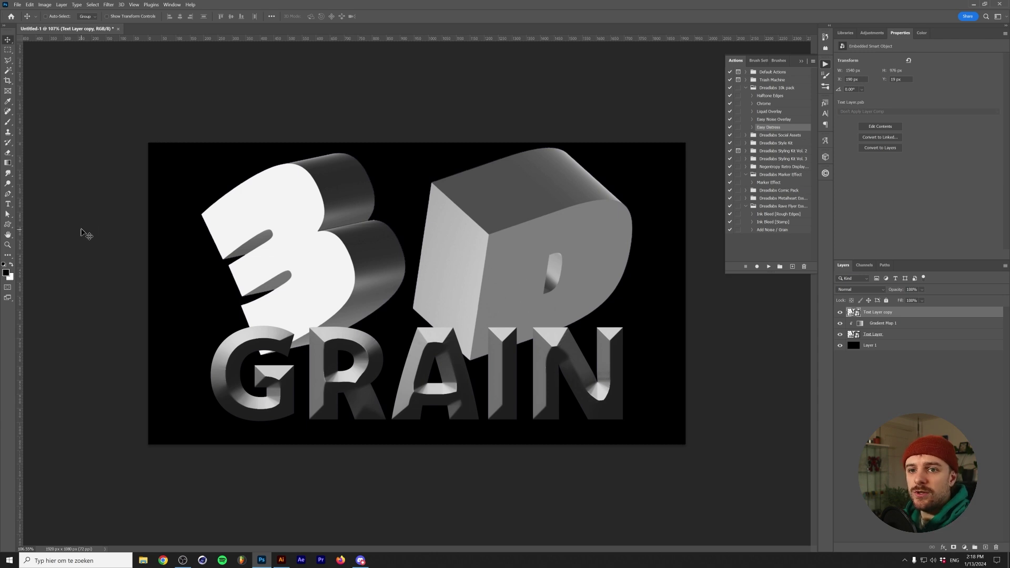
{"action": "key", "text": "x"}
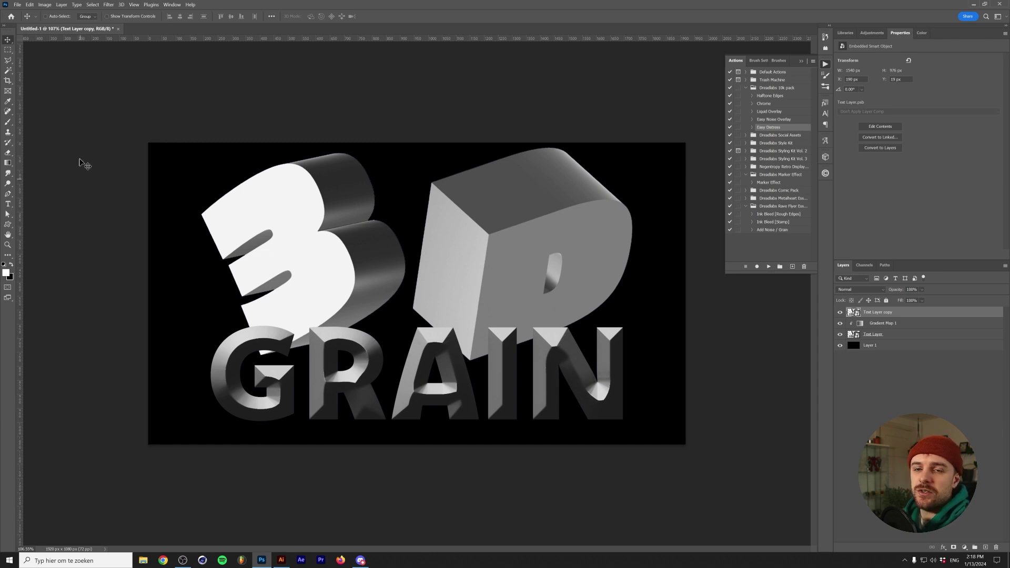
Apply Filter Gallery Grain to the text copy, Clumped type, intensity 26, contrast 50.
{"action": "left_click", "coordinate": [109, 4]}
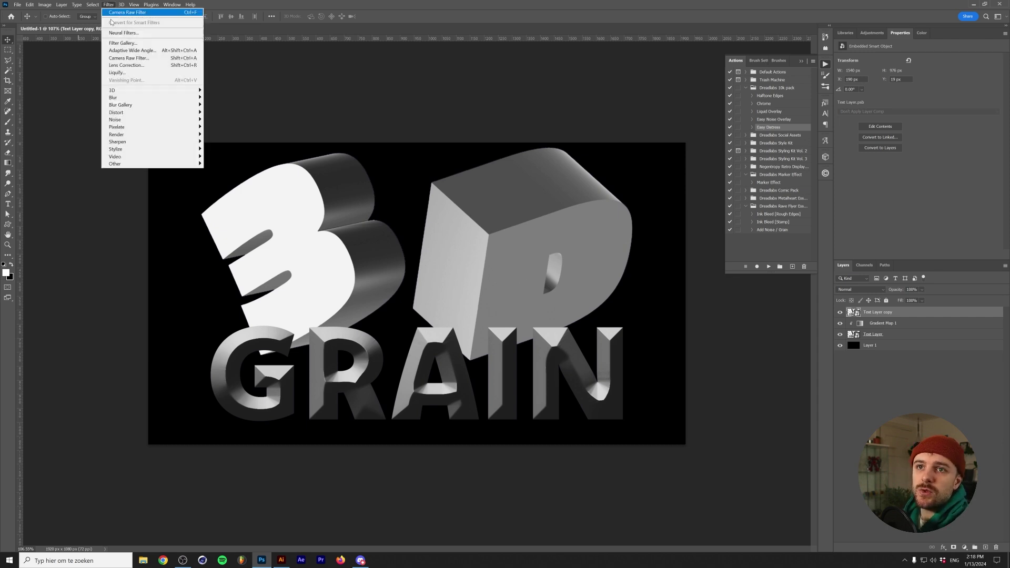
{"action": "left_click", "coordinate": [123, 43]}
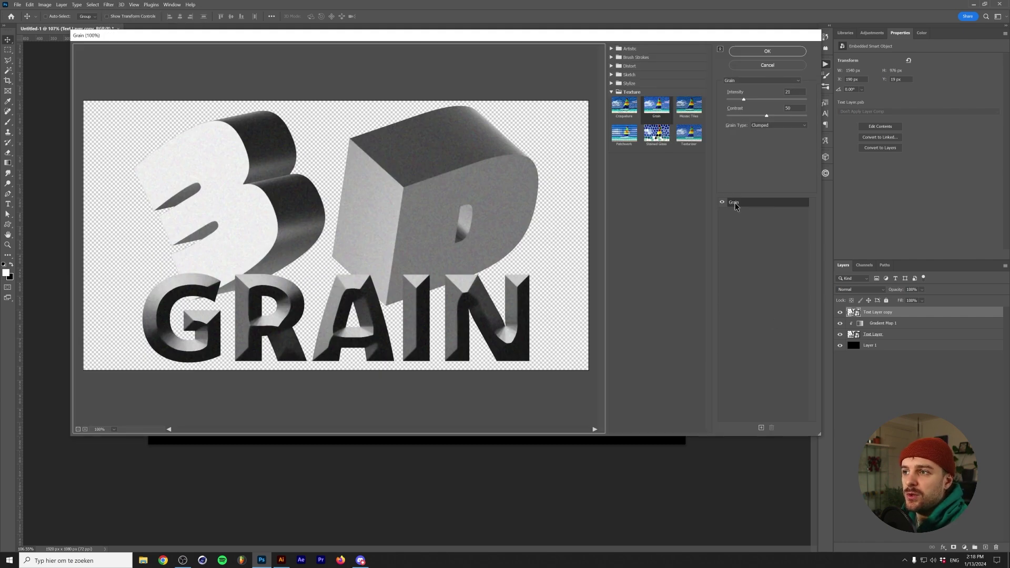
{"action": "left_click", "coordinate": [735, 206]}
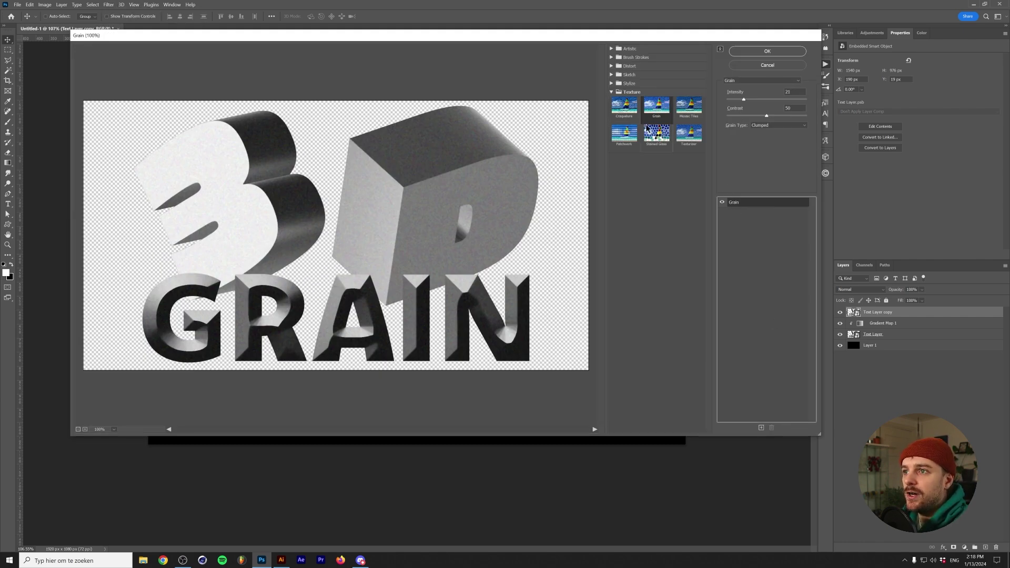
{"action": "left_click", "coordinate": [773, 126]}
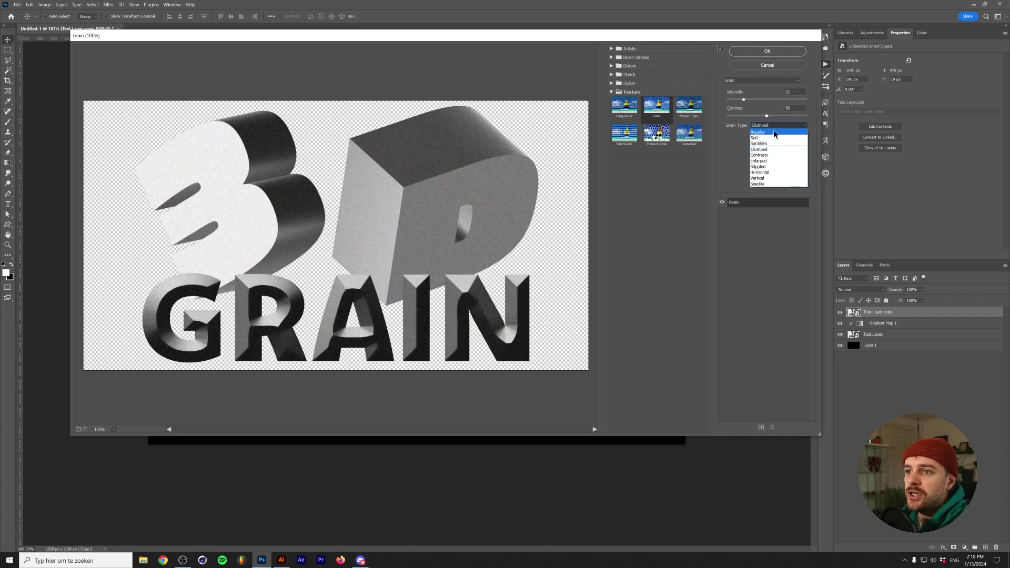
{"action": "left_click", "coordinate": [769, 150]}
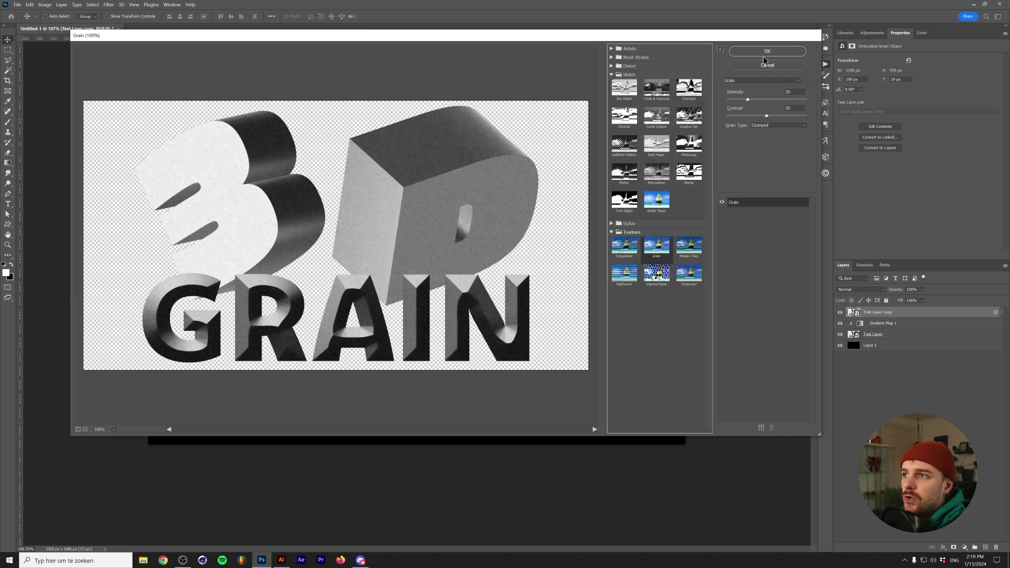
{"action": "left_click", "coordinate": [767, 52]}
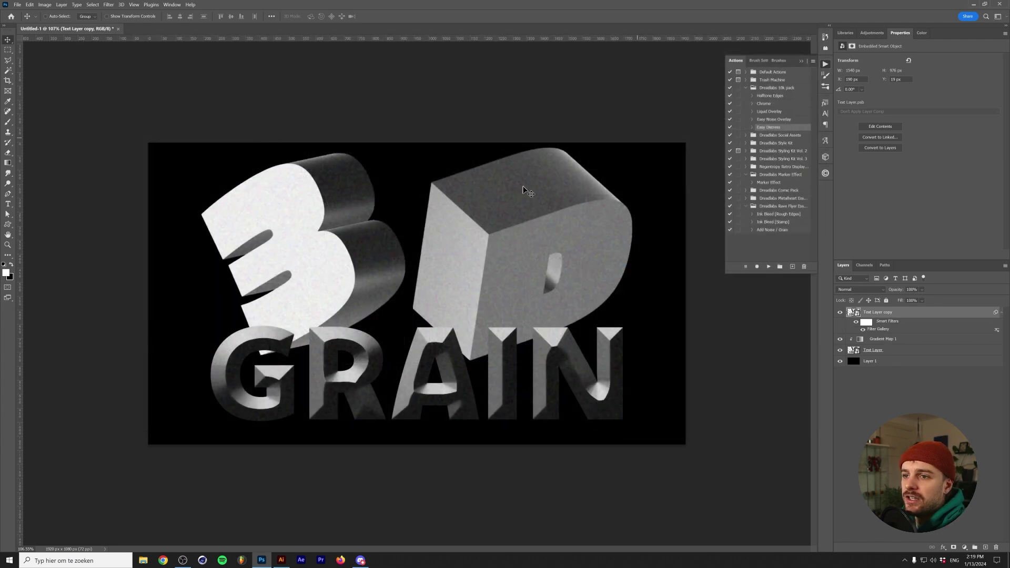
Posterize the grainy text copy at 7 levels.
{"action": "left_click", "coordinate": [45, 5]}
{"action": "mouse_move", "coordinate": [64, 23]}
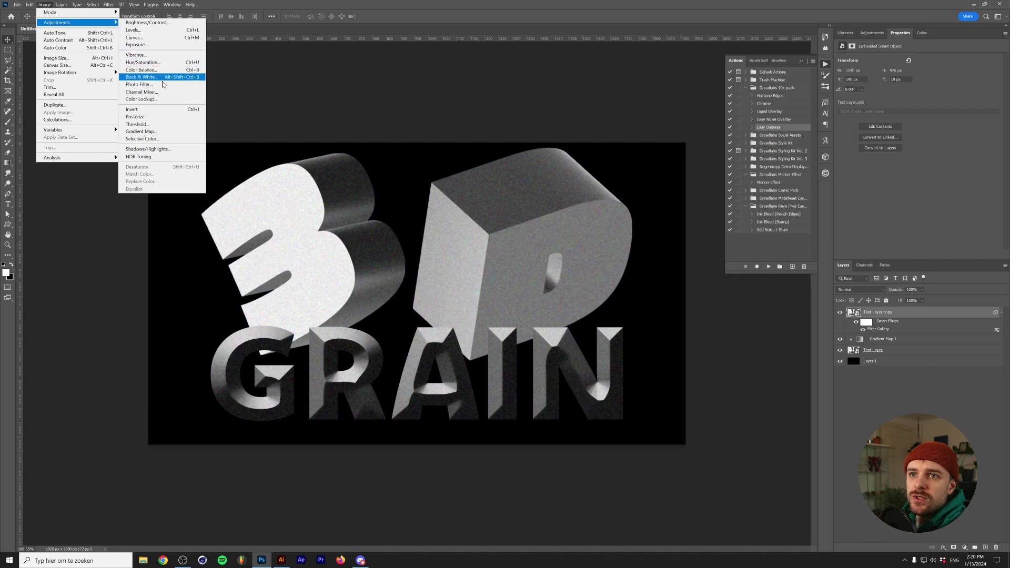
{"action": "left_click", "coordinate": [138, 116]}
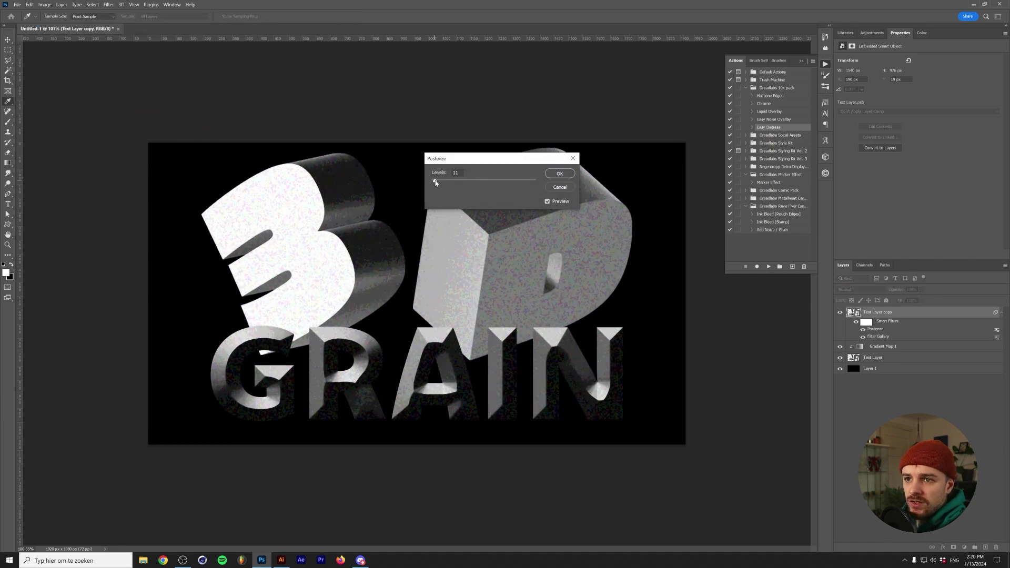
{"action": "left_click_drag", "start_coordinate": [436, 182], "coordinate": [433, 184]}
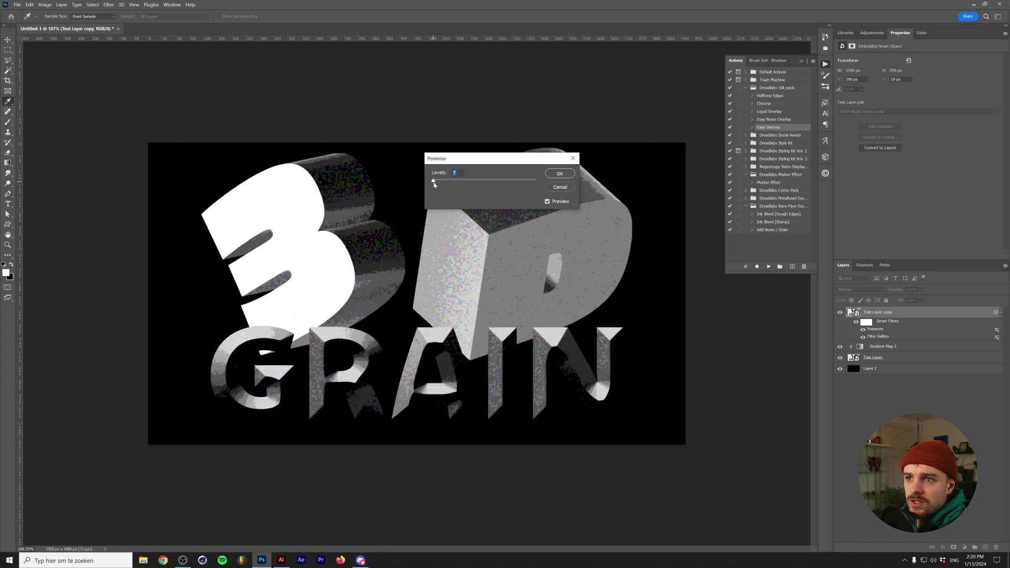
{"action": "left_click", "coordinate": [560, 174]}
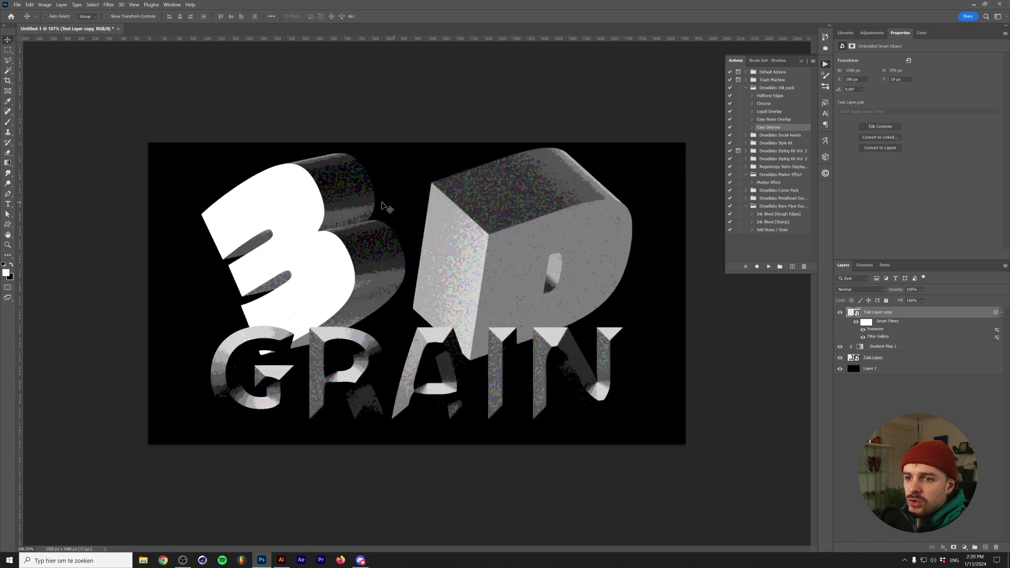
Apply Hue/Saturation with Saturation -100 to fully desaturate the copy.
{"action": "left_click", "coordinate": [50, 5]}
{"action": "mouse_move", "coordinate": [58, 23]}
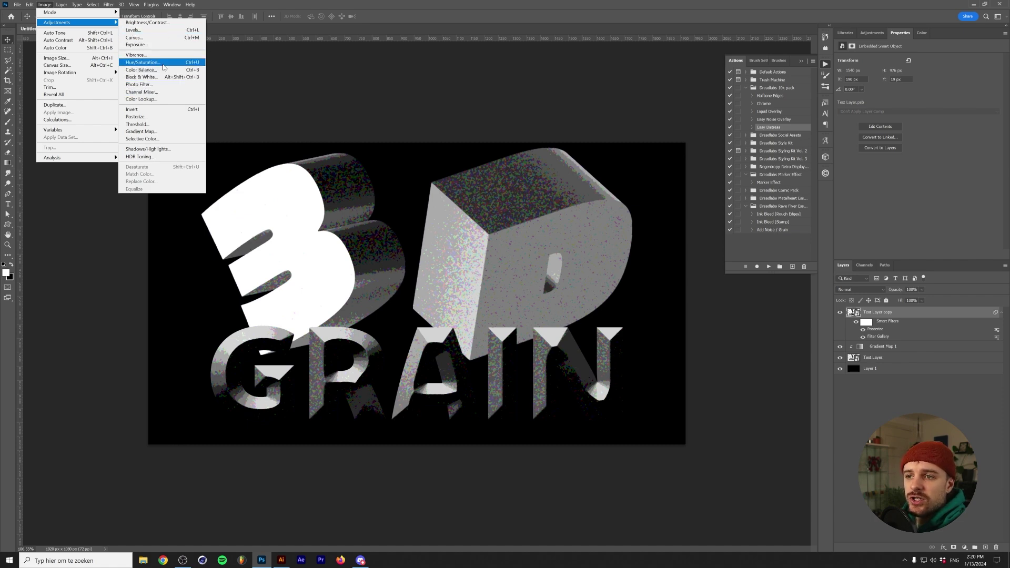
{"action": "left_click", "coordinate": [143, 62]}
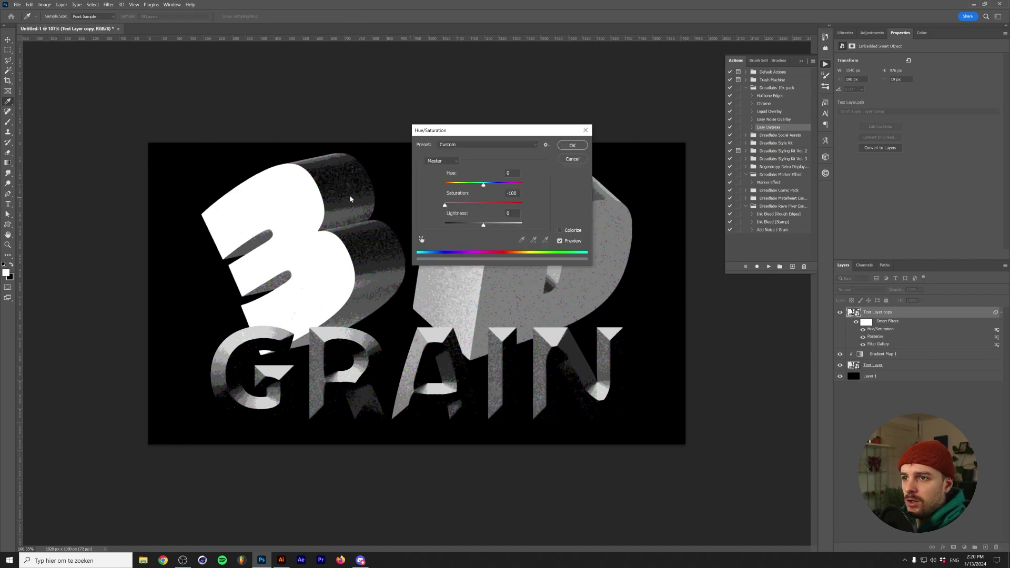
{"action": "left_click", "coordinate": [565, 146]}
Set the copy's blend mode to Multiply at 24% opacity.
{"action": "left_click", "coordinate": [860, 289]}
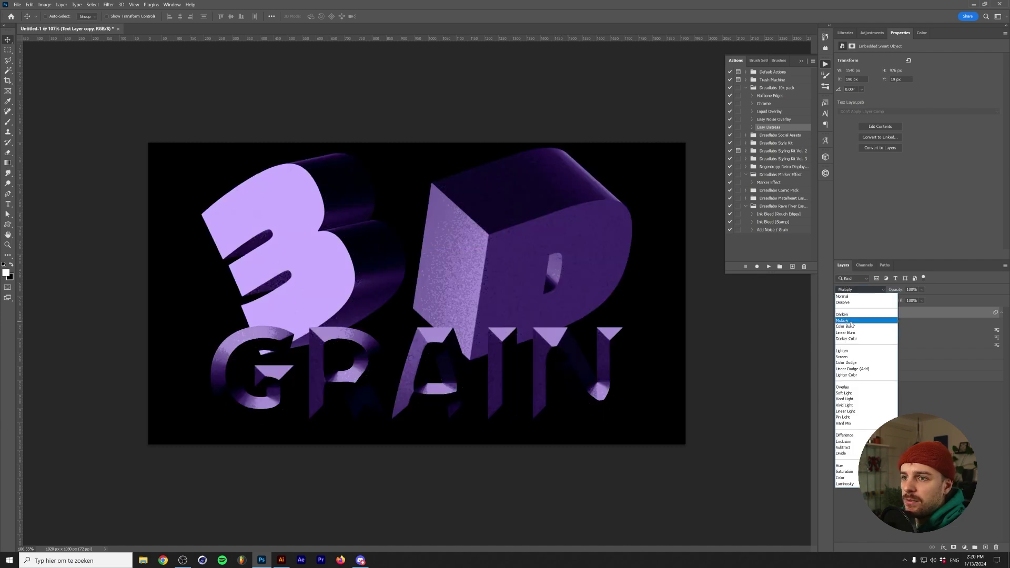
{"action": "left_click", "coordinate": [851, 322]}
{"action": "left_click", "coordinate": [922, 290]}
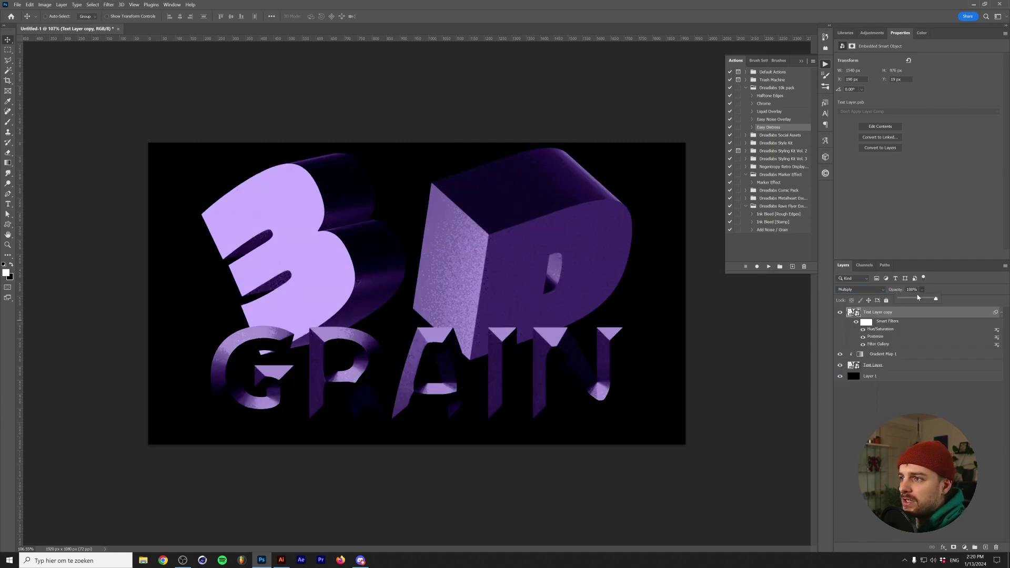
{"action": "left_click_drag", "start_coordinate": [918, 298], "coordinate": [908, 298]}
{"action": "scroll", "coordinate": [461, 230], "scroll_direction": "up", "scroll_amount": 8}
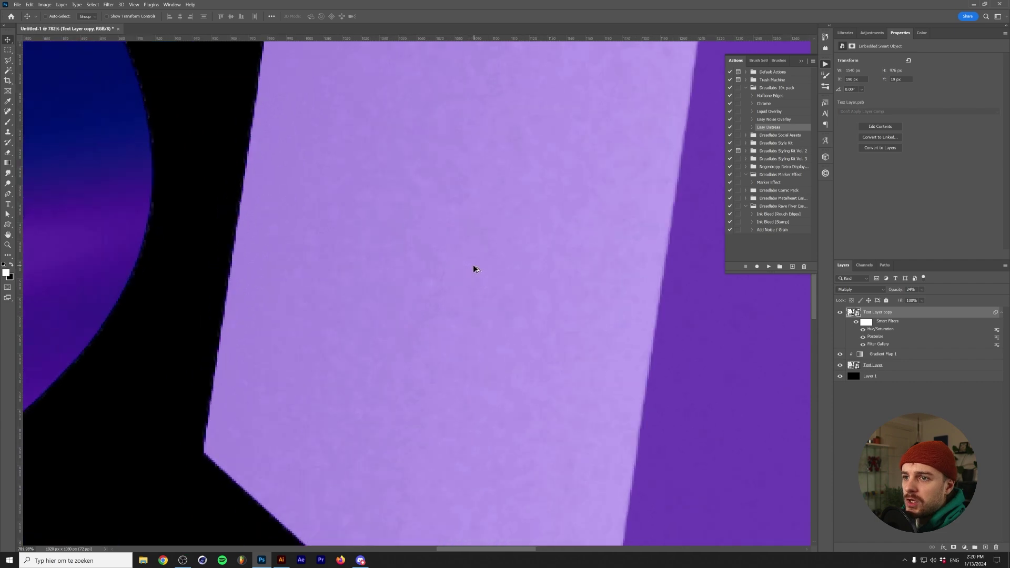
{"action": "scroll", "coordinate": [473, 269], "scroll_direction": "down", "scroll_amount": 8}
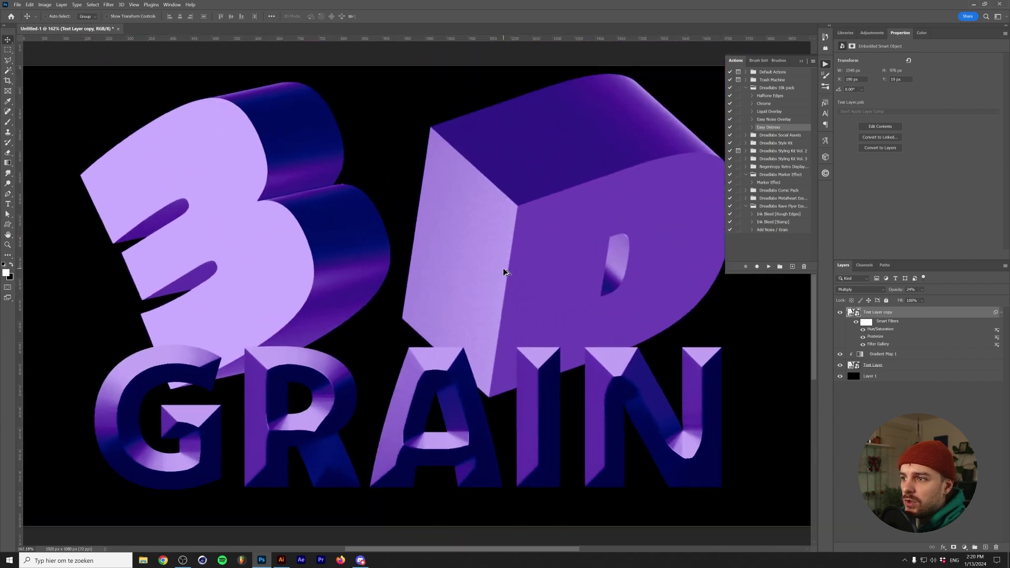
{"action": "scroll", "coordinate": [503, 269], "scroll_direction": "down", "scroll_amount": 1}
Duplicate the grainy text layer, clear its smart filters, and reset it to Normal at 100% opacity.
{"action": "key", "text": "ctrl+j"}
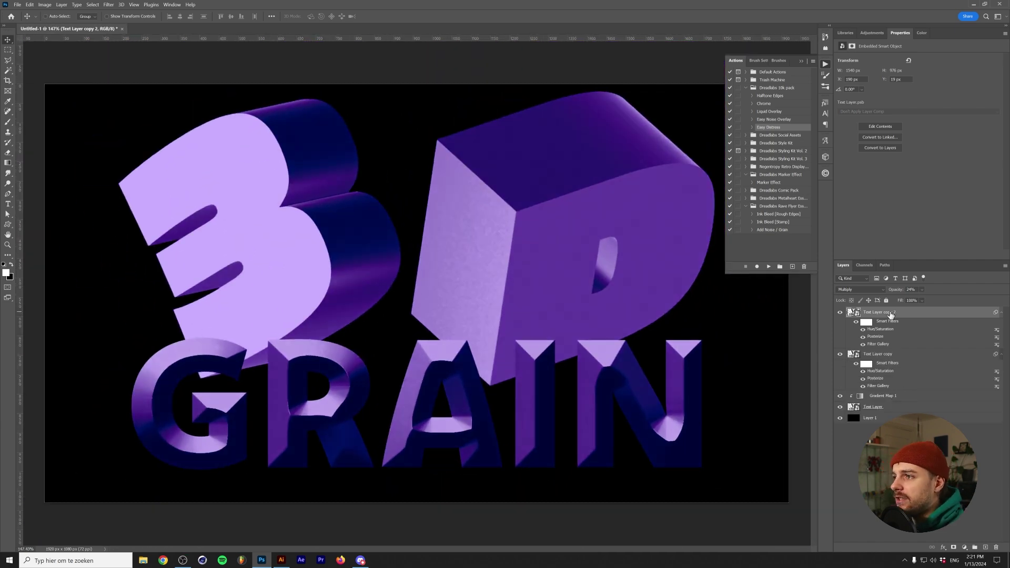
{"action": "right_click", "coordinate": [941, 316]}
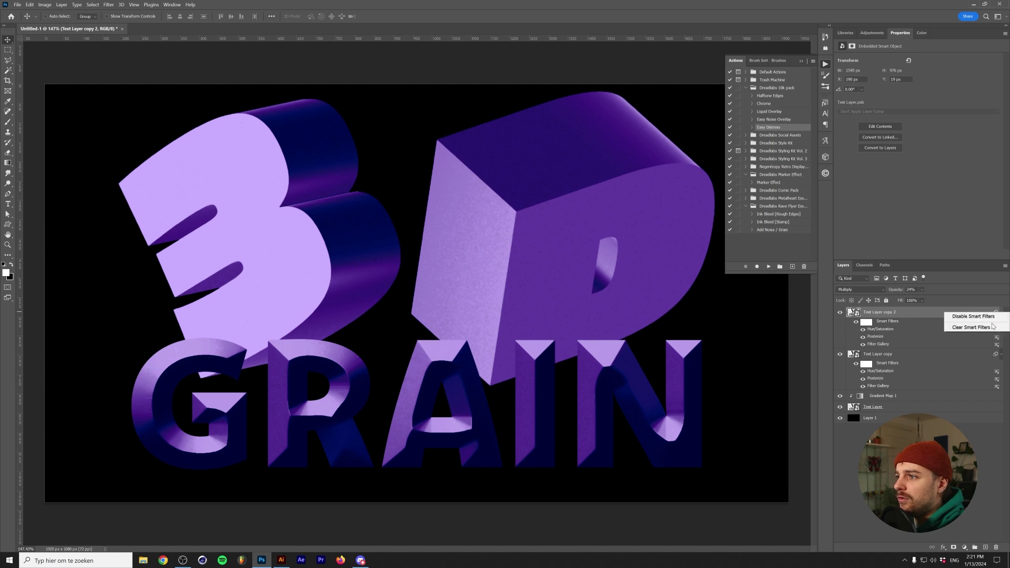
{"action": "left_click", "coordinate": [962, 327]}
{"action": "left_click_drag", "start_coordinate": [921, 290], "coordinate": [985, 299]}
{"action": "left_click", "coordinate": [865, 289]}
{"action": "left_click", "coordinate": [854, 298]}
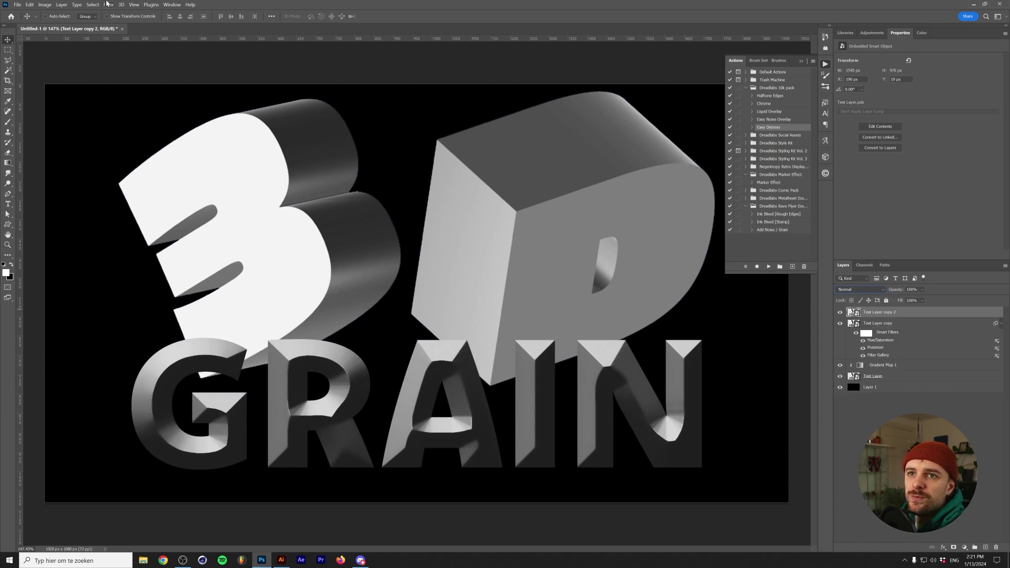
Apply Filter Gallery Grain to the new copy with Regular type and intensity 47.
{"action": "left_click", "coordinate": [107, 4]}
{"action": "left_click", "coordinate": [117, 13]}
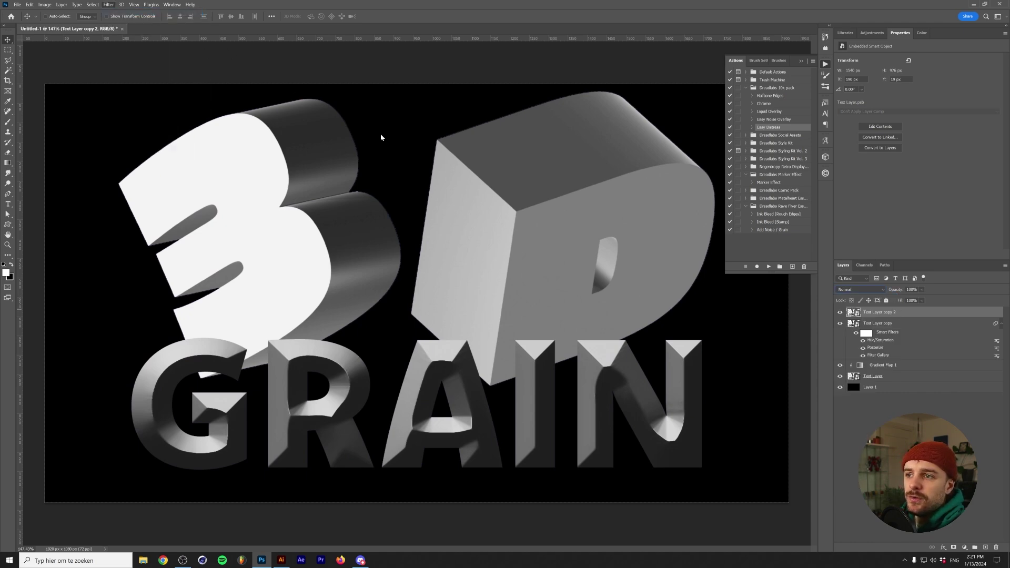
{"action": "left_click", "coordinate": [773, 126]}
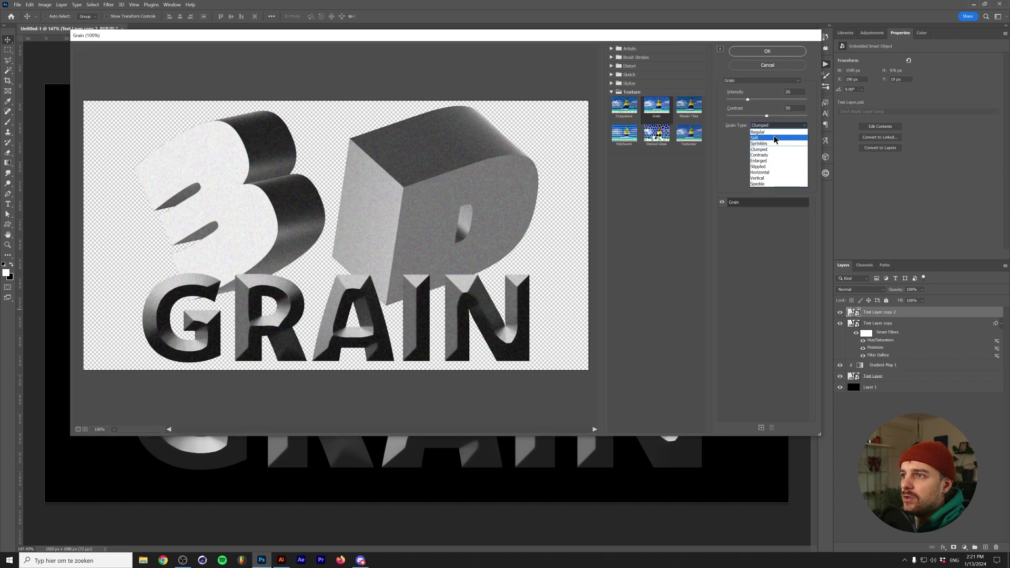
{"action": "left_click", "coordinate": [774, 131]}
{"action": "left_click_drag", "start_coordinate": [747, 99], "coordinate": [776, 99]}
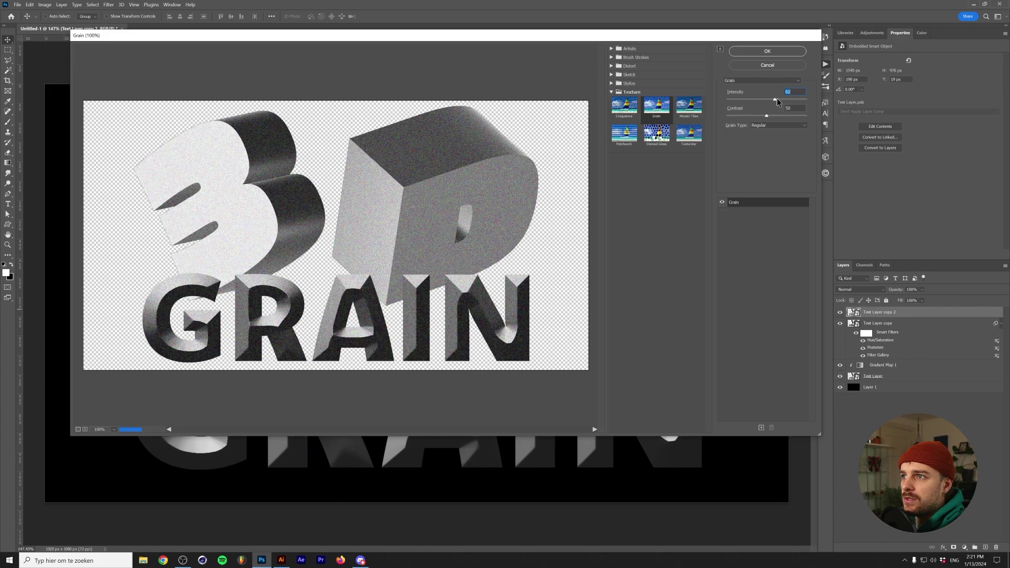
{"action": "key", "text": "Return"}
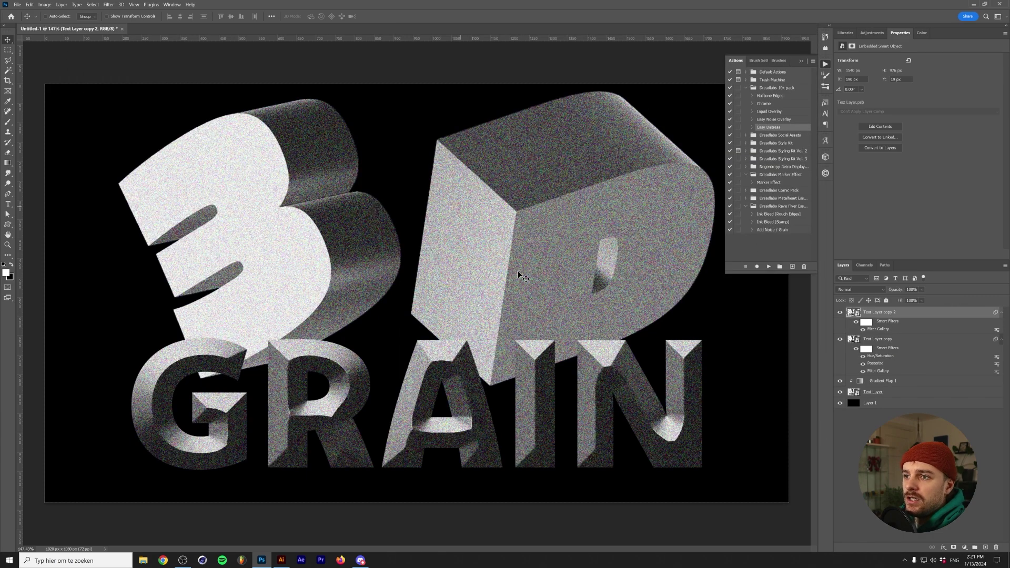
Fully desaturate the top grain copy with a Hue/Saturation adjustment.
{"action": "scroll", "coordinate": [489, 260], "scroll_direction": "up", "scroll_amount": 5}
{"action": "scroll", "coordinate": [489, 263], "scroll_direction": "down", "scroll_amount": 6}
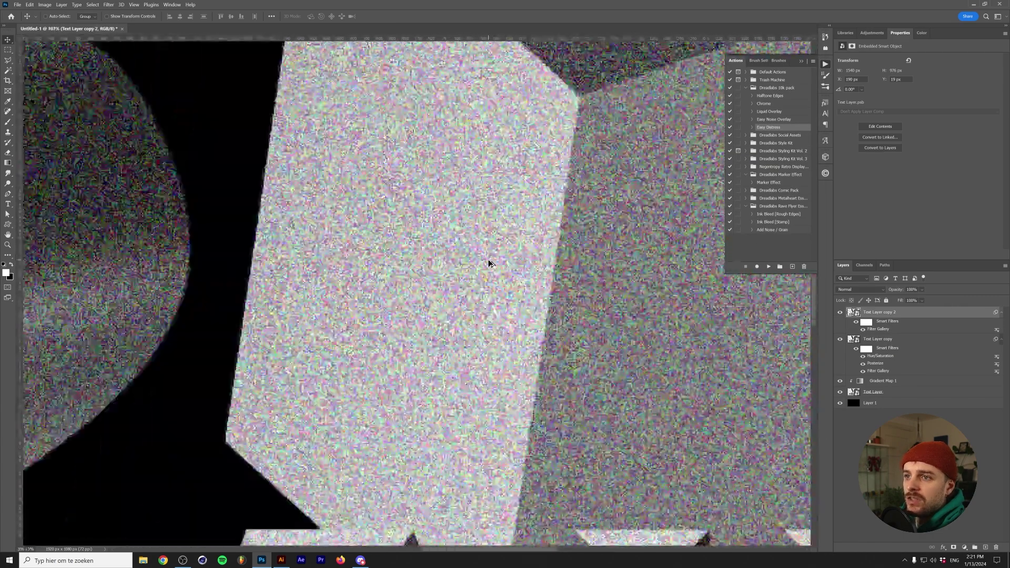
{"action": "scroll", "coordinate": [486, 263], "scroll_direction": "up", "scroll_amount": 1}
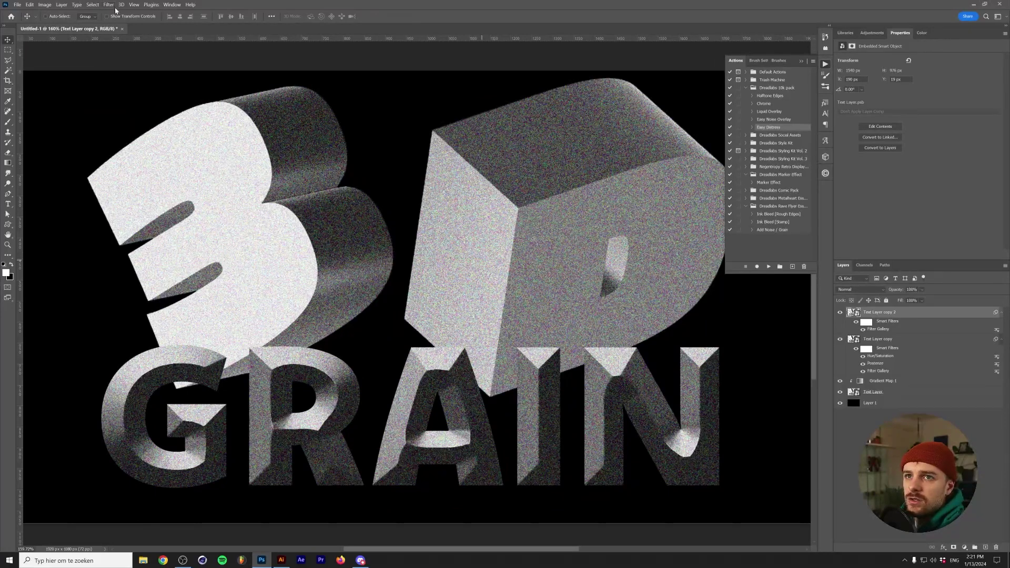
{"action": "left_click", "coordinate": [44, 5]}
{"action": "mouse_move", "coordinate": [84, 23]}
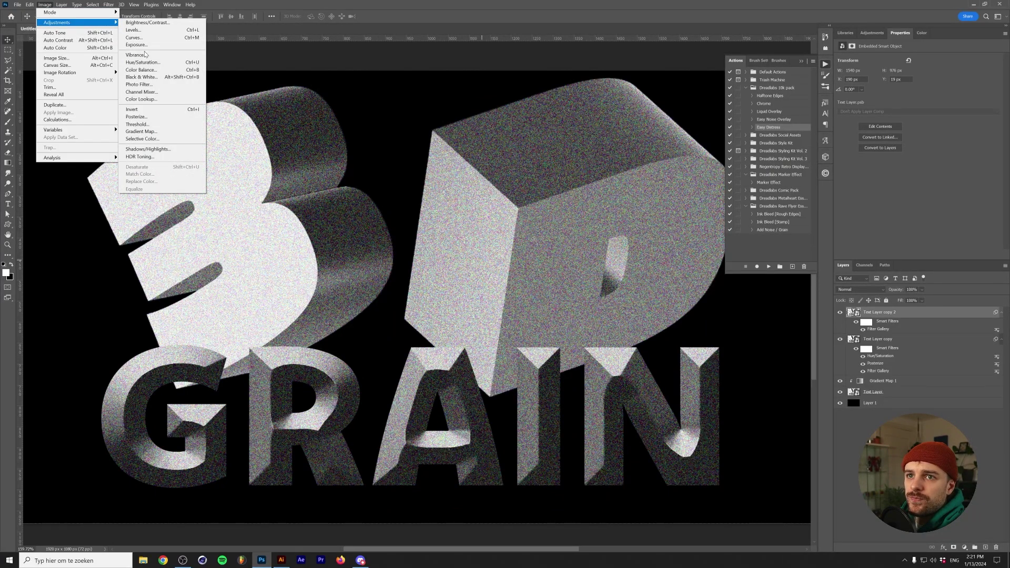
{"action": "left_click", "coordinate": [143, 62]}
{"action": "left_click_drag", "start_coordinate": [444, 206], "coordinate": [441, 206]}
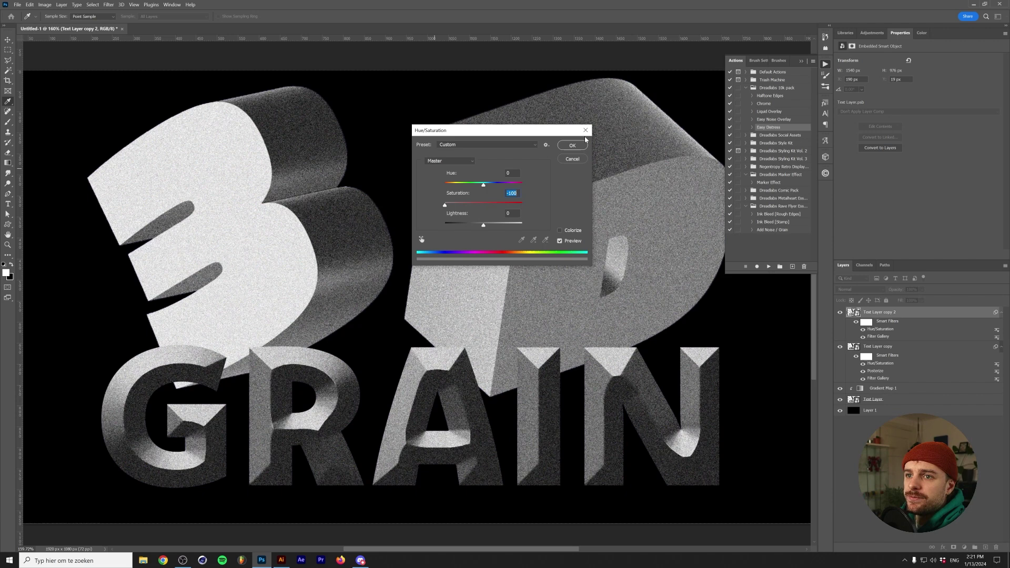
{"action": "key", "text": "Return"}
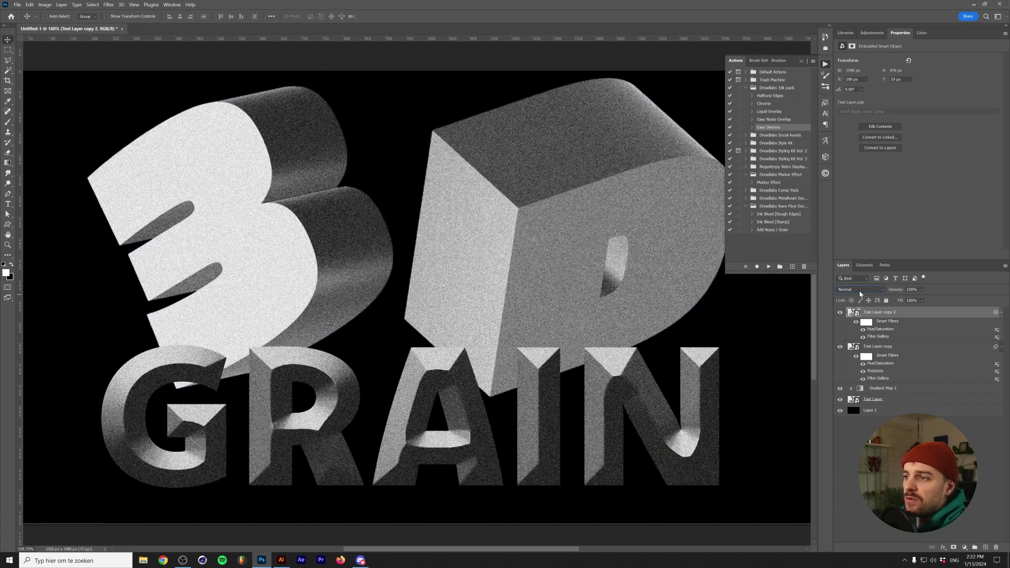
Set the top grain copy to Overlay and group both grain copies together.
{"action": "left_click", "coordinate": [860, 290]}
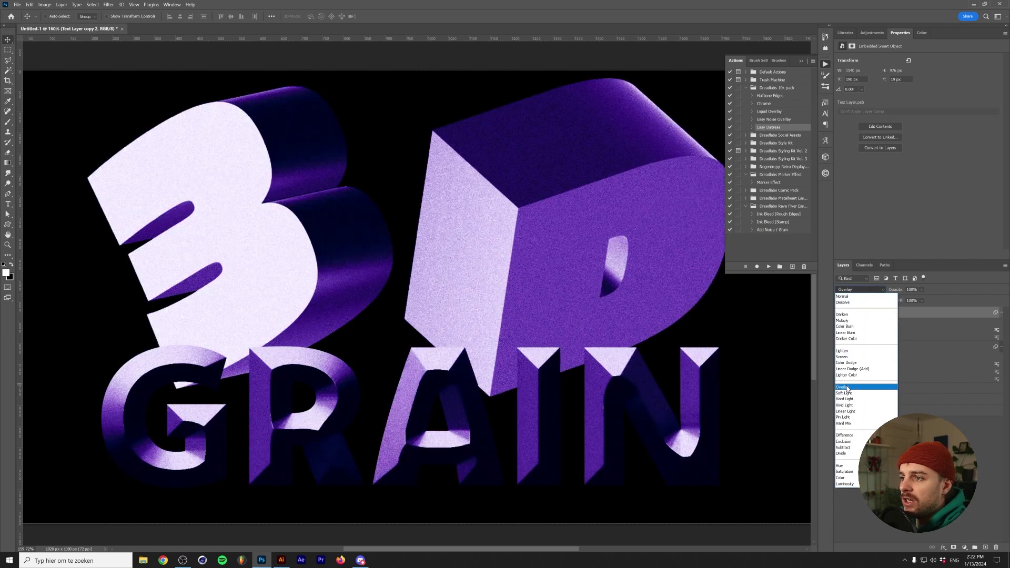
{"action": "left_click", "coordinate": [847, 388]}
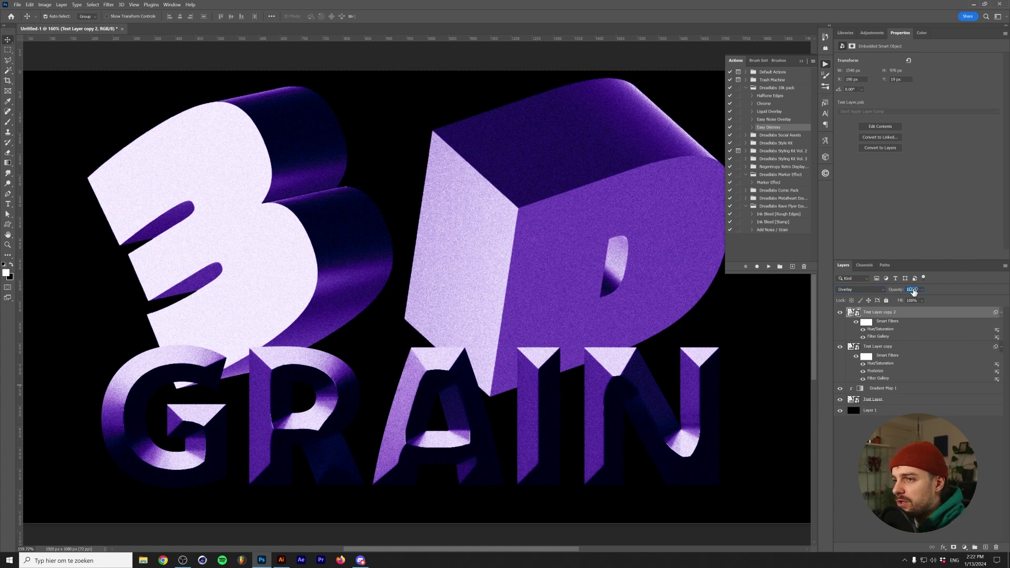
{"action": "key", "text": "ctrl+g"}
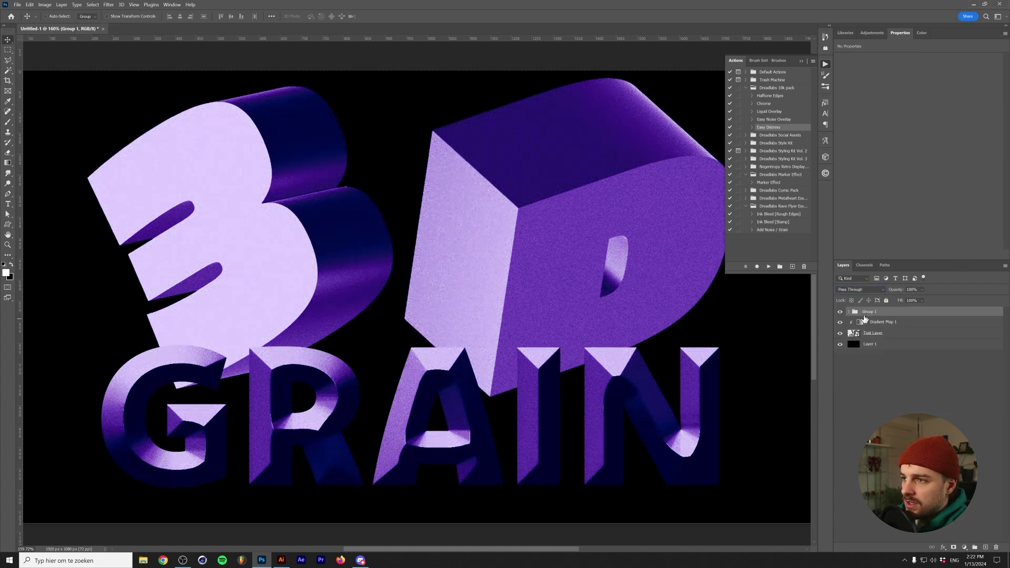
Name the grain group 'Grain' and toggle its visibility to compare the effect.
{"action": "type", "text": "Gr"}
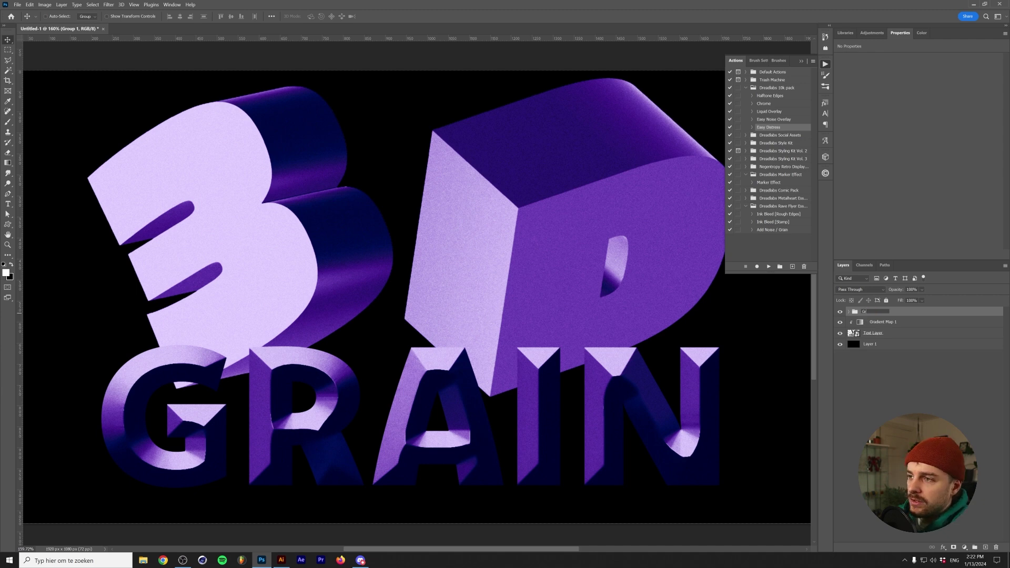
{"action": "type", "text": "ain"}
{"action": "key", "text": "Return"}
{"action": "left_click", "coordinate": [848, 312]}
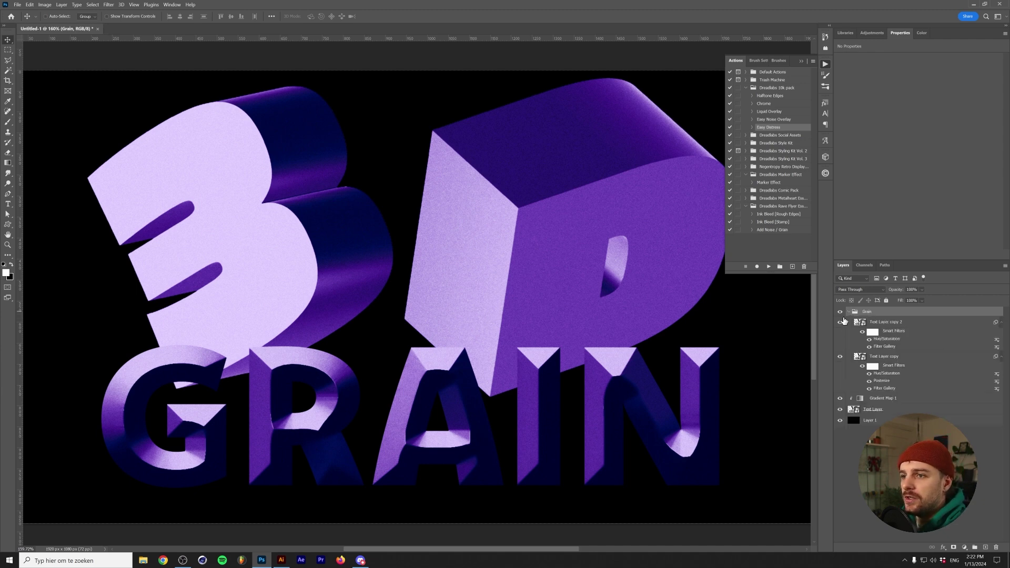
{"action": "left_click", "coordinate": [840, 312]}
{"action": "left_click", "coordinate": [840, 312]}
{"action": "left_click", "coordinate": [848, 312]}
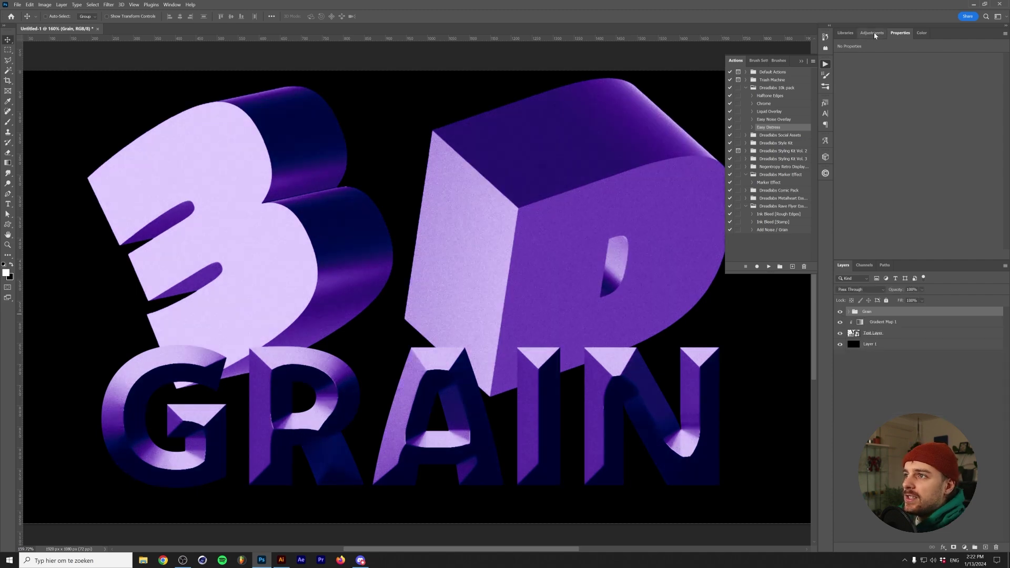
Try a brightening Curves adjustment, then delete it.
{"action": "left_click", "coordinate": [873, 32]}
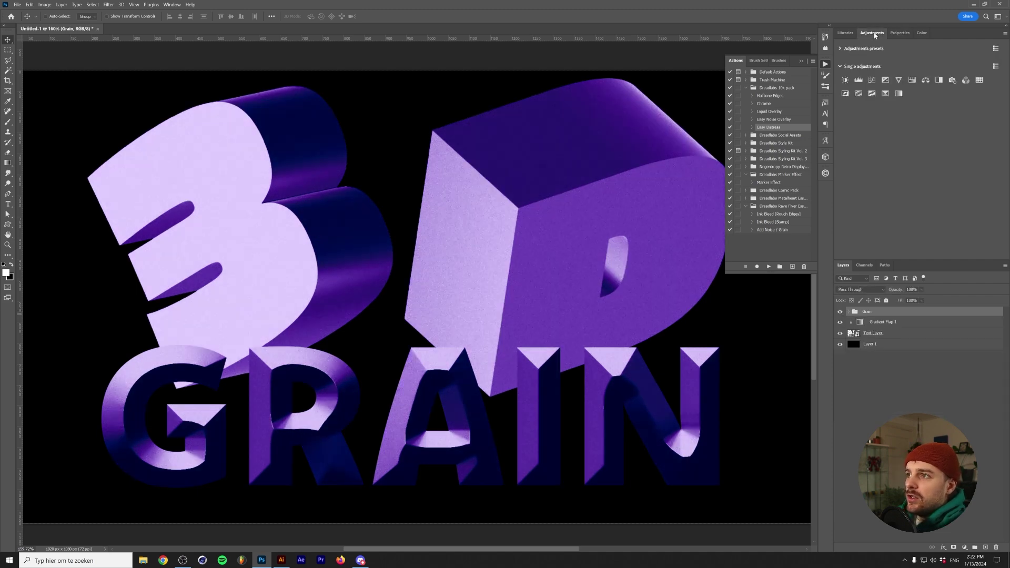
{"action": "left_click", "coordinate": [872, 80]}
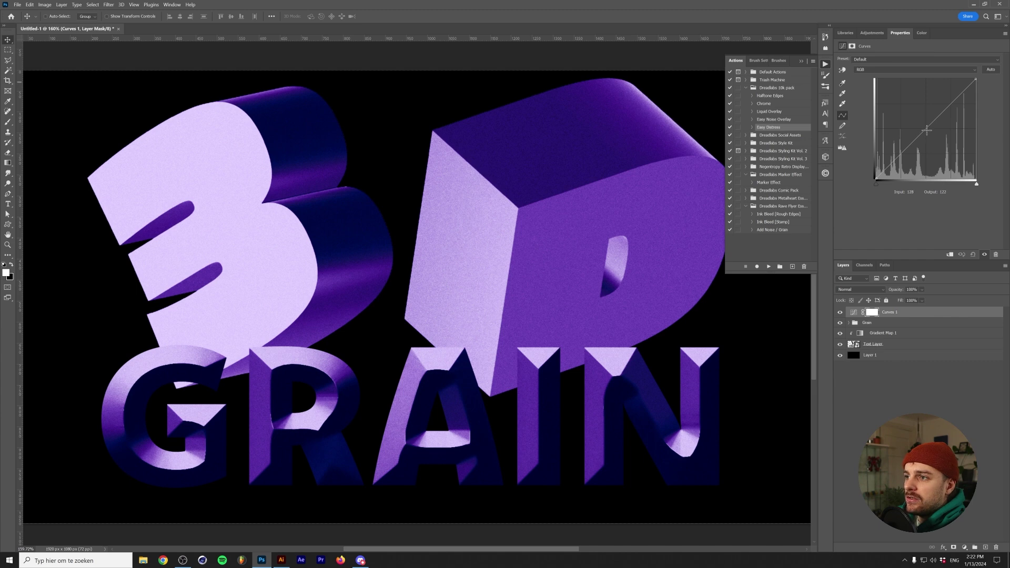
{"action": "left_click_drag", "start_coordinate": [926, 130], "coordinate": [931, 117]}
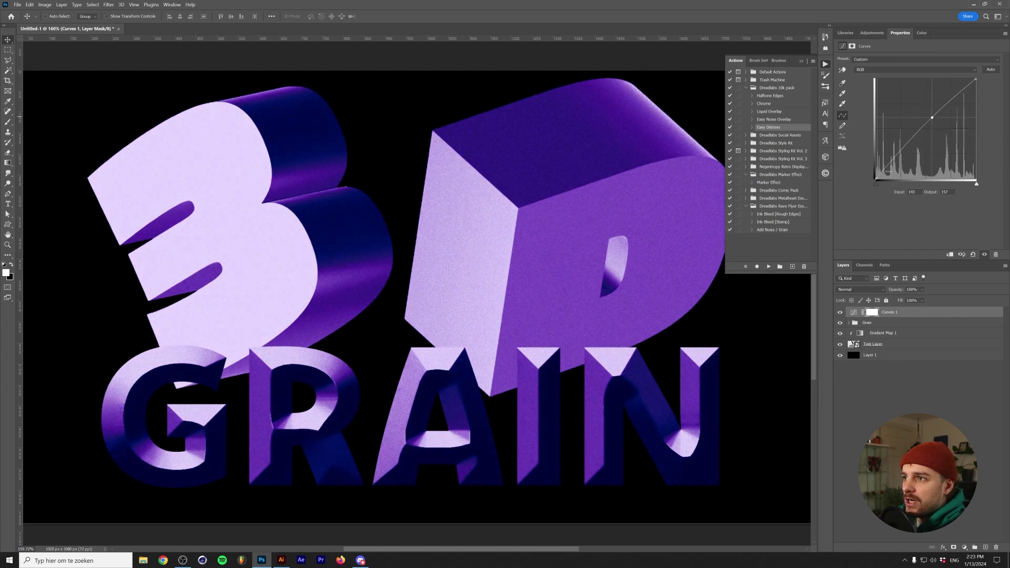
{"action": "key", "text": "Delete"}
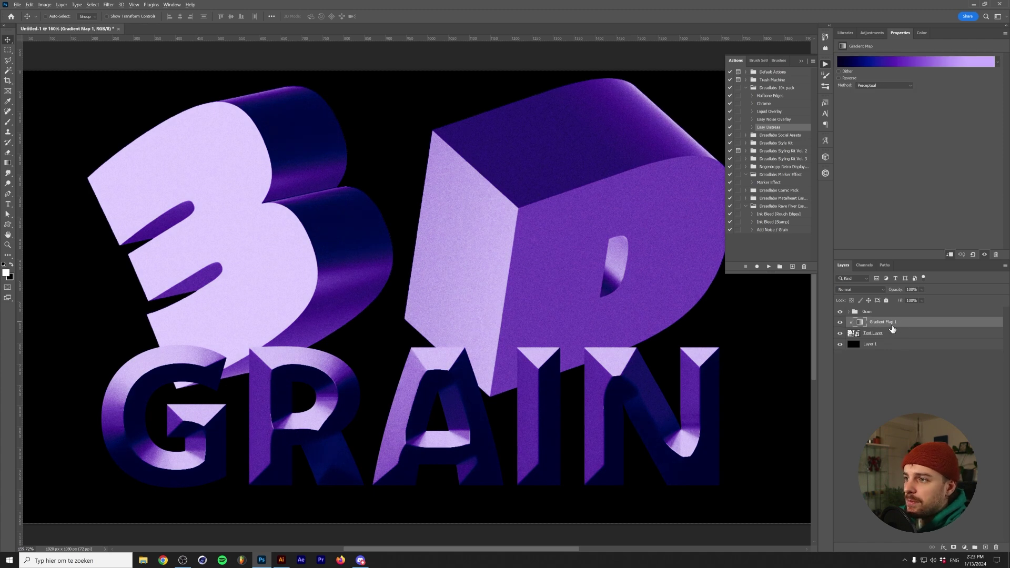
Move Gradient Map 1 above the Grain group, then group Grain with Text Layer.
{"action": "left_click_drag", "start_coordinate": [892, 328], "coordinate": [890, 323]}
{"action": "key", "text": "ctrl+bracketright"}
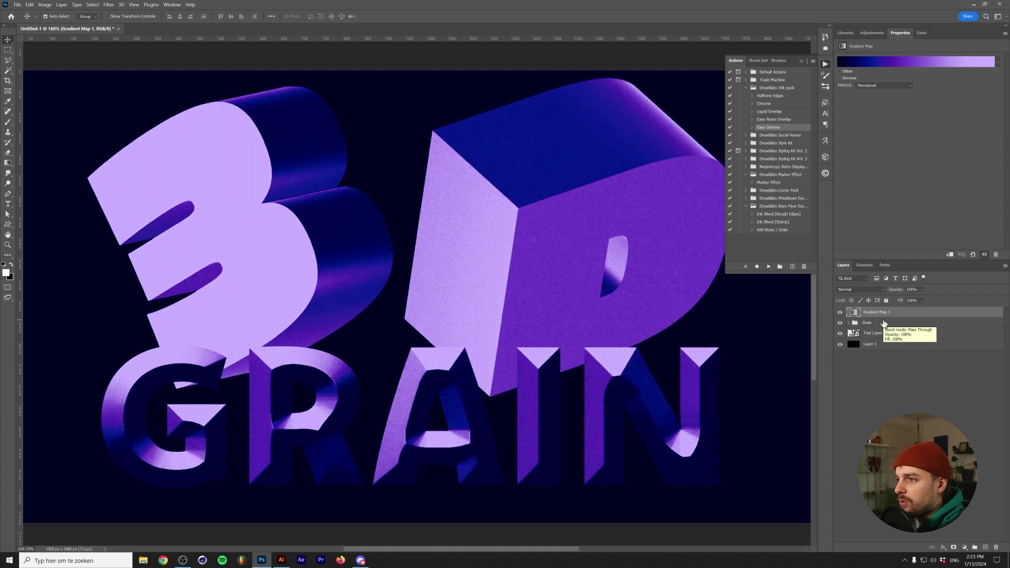
{"action": "left_click", "coordinate": [883, 323]}
{"action": "left_click", "coordinate": [880, 333], "text": "shift"}
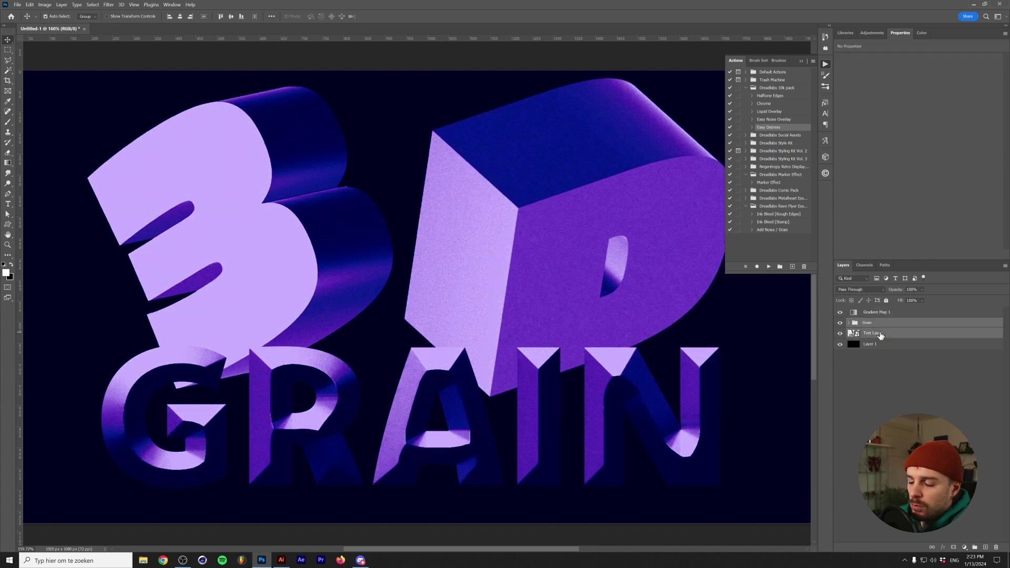
{"action": "key", "text": "ctrl+g"}
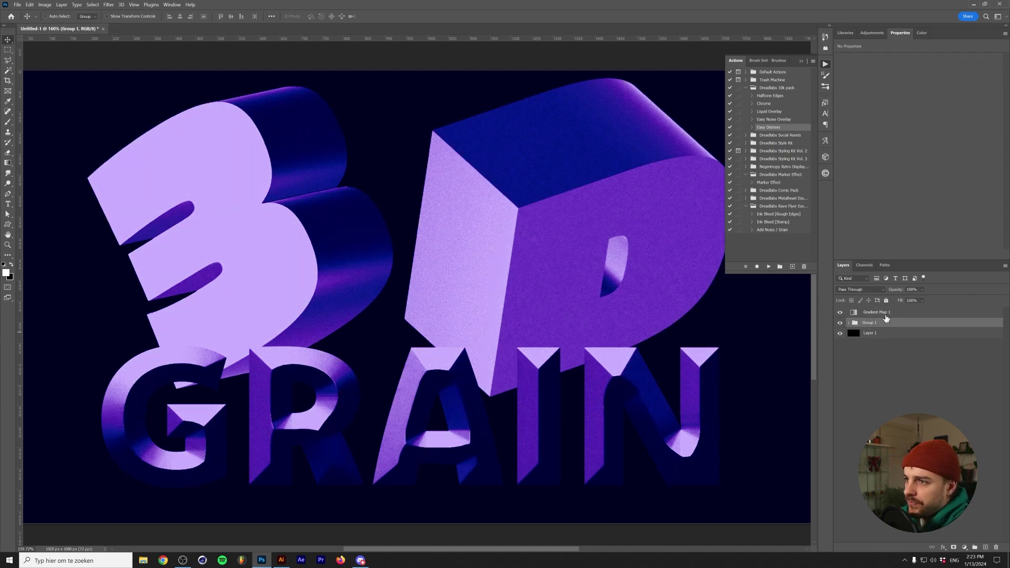
Recolour a middle gradient map stop to brown.
{"action": "right_click", "coordinate": [890, 315]}
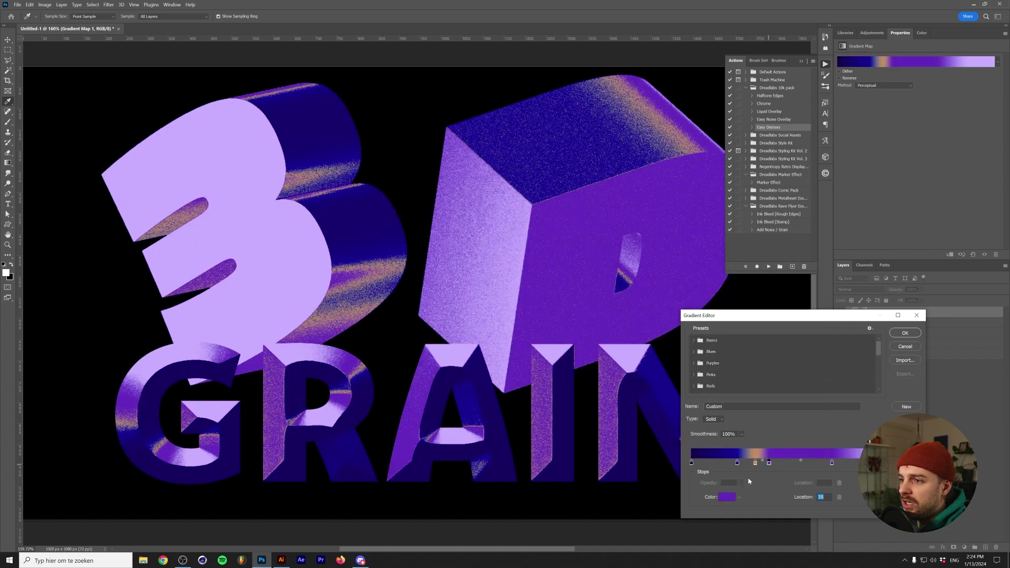
{"action": "left_click", "coordinate": [726, 498]}
{"action": "left_click", "coordinate": [723, 377]}
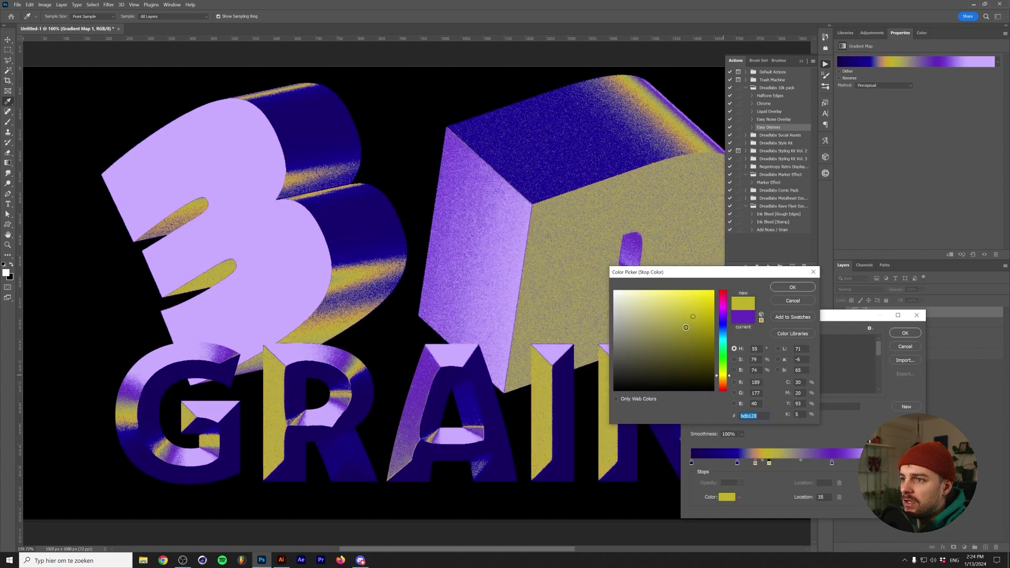
{"action": "left_click", "coordinate": [638, 303]}
{"action": "left_click_drag", "start_coordinate": [637, 302], "coordinate": [662, 331]}
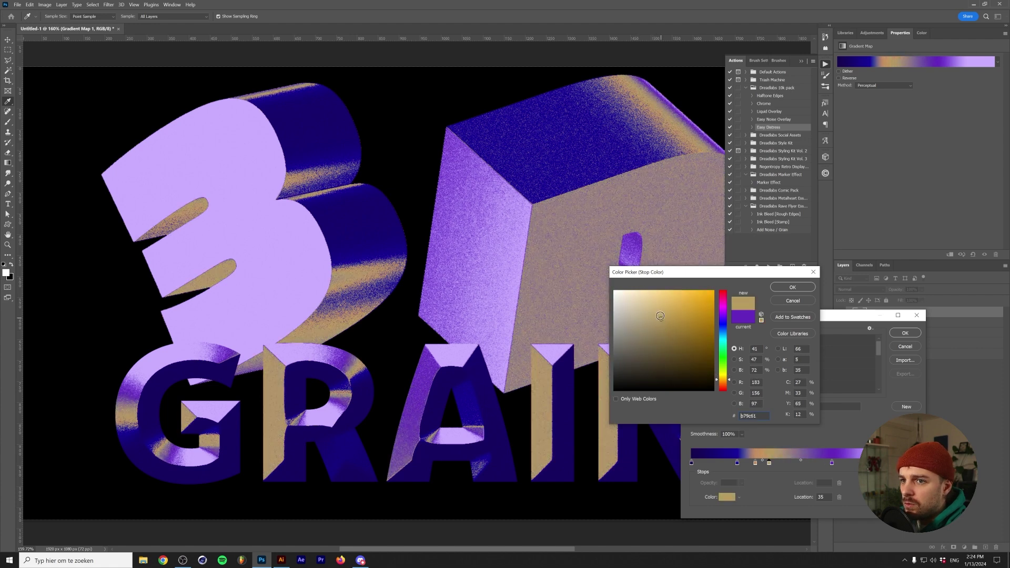
{"action": "key", "text": "Return"}
{"action": "key", "text": "Return"}
Delete an extra gradient stop and choose a new colour for another stop.
{"action": "scroll", "coordinate": [353, 330], "scroll_direction": "down", "scroll_amount": 5}
{"action": "scroll", "coordinate": [353, 329], "scroll_direction": "up", "scroll_amount": 6}
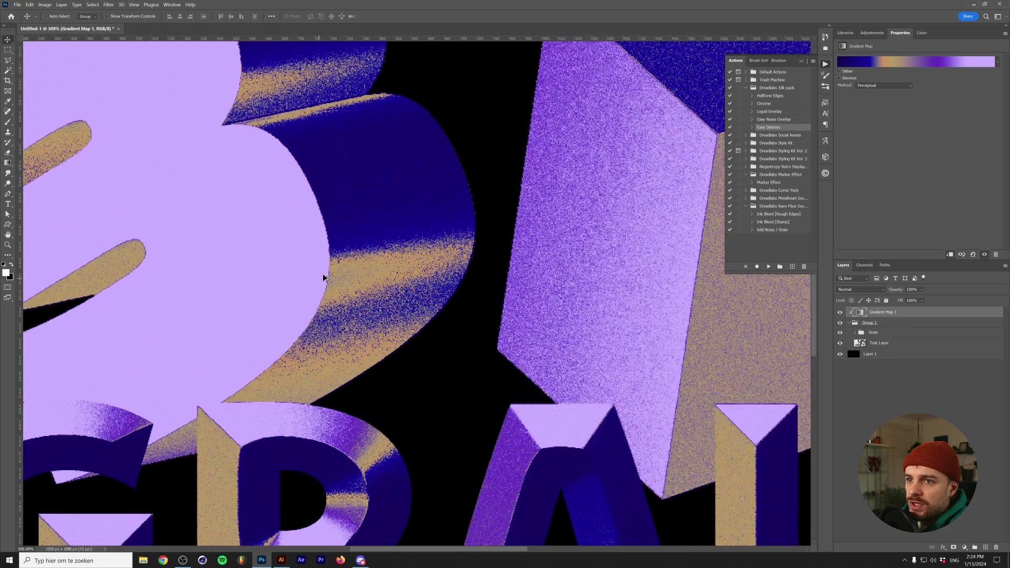
{"action": "scroll", "coordinate": [358, 271], "scroll_direction": "down", "scroll_amount": 1}
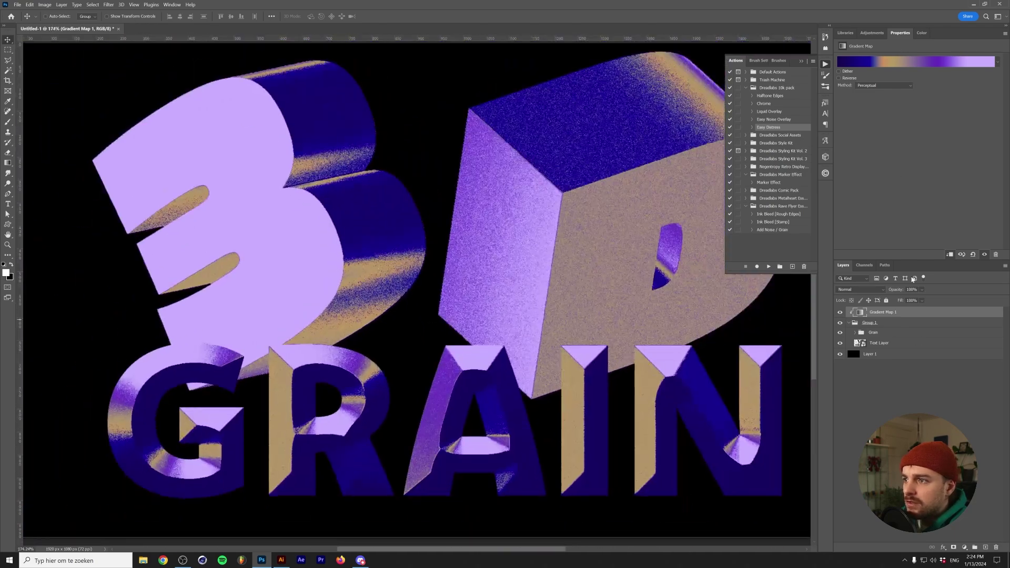
{"action": "left_click", "coordinate": [896, 67]}
{"action": "left_click_drag", "start_coordinate": [769, 464], "coordinate": [776, 503]}
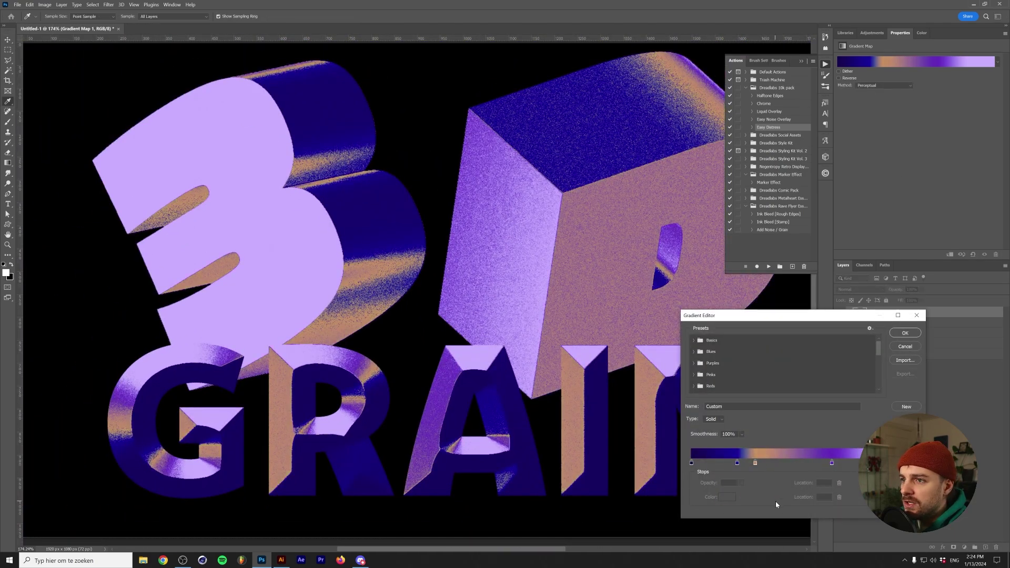
{"action": "left_click", "coordinate": [755, 463]}
{"action": "left_click", "coordinate": [727, 496]}
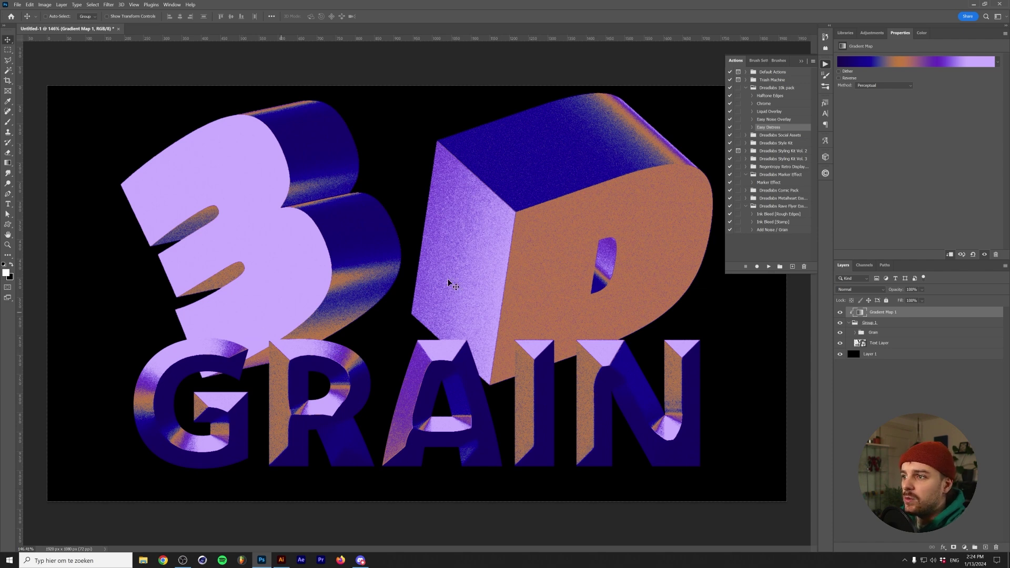
Add a Curves adjustment inside Group 1, just below the gradient map.
{"action": "left_click", "coordinate": [912, 322]}
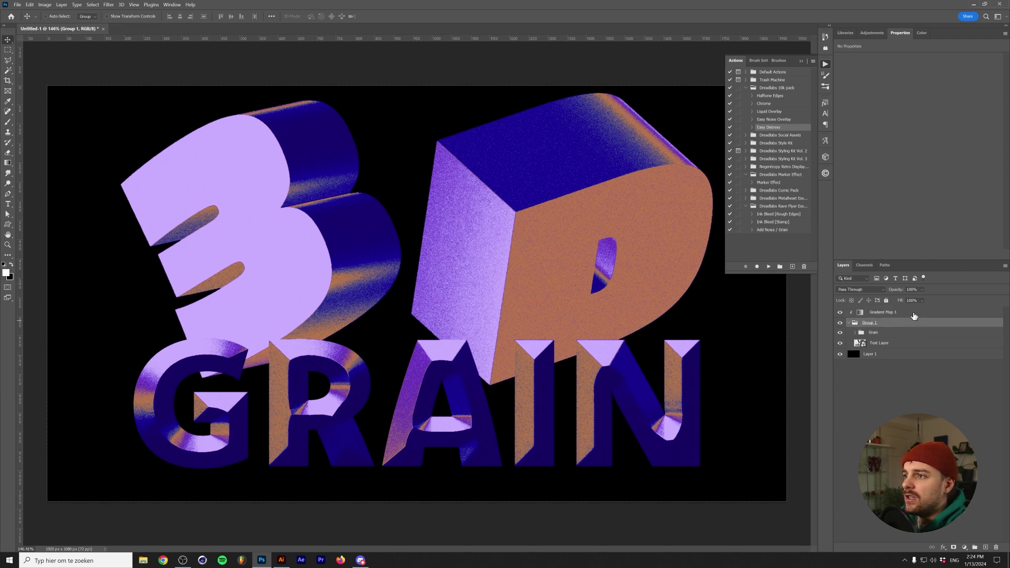
{"action": "left_click", "coordinate": [873, 34]}
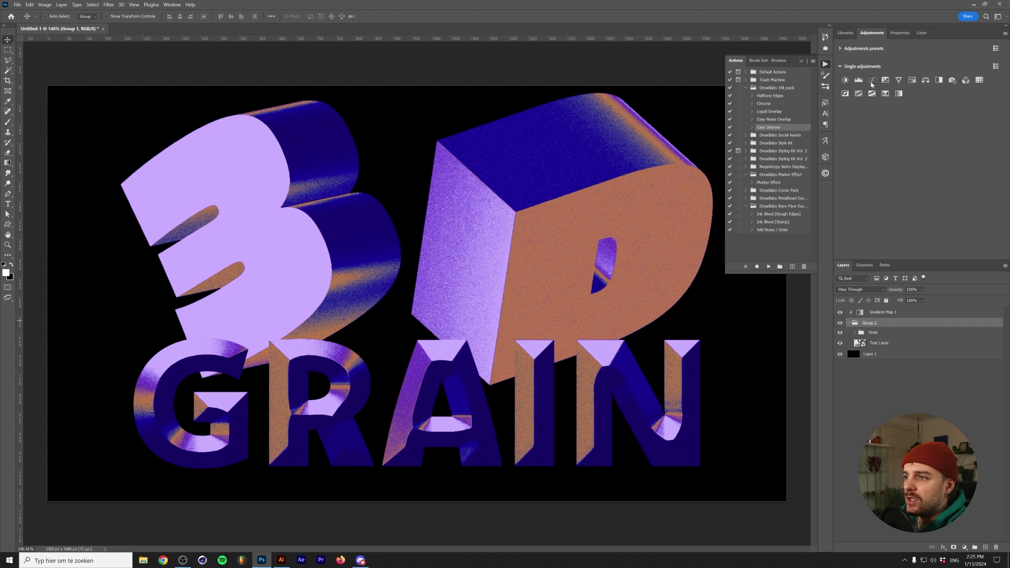
{"action": "left_click", "coordinate": [872, 80]}
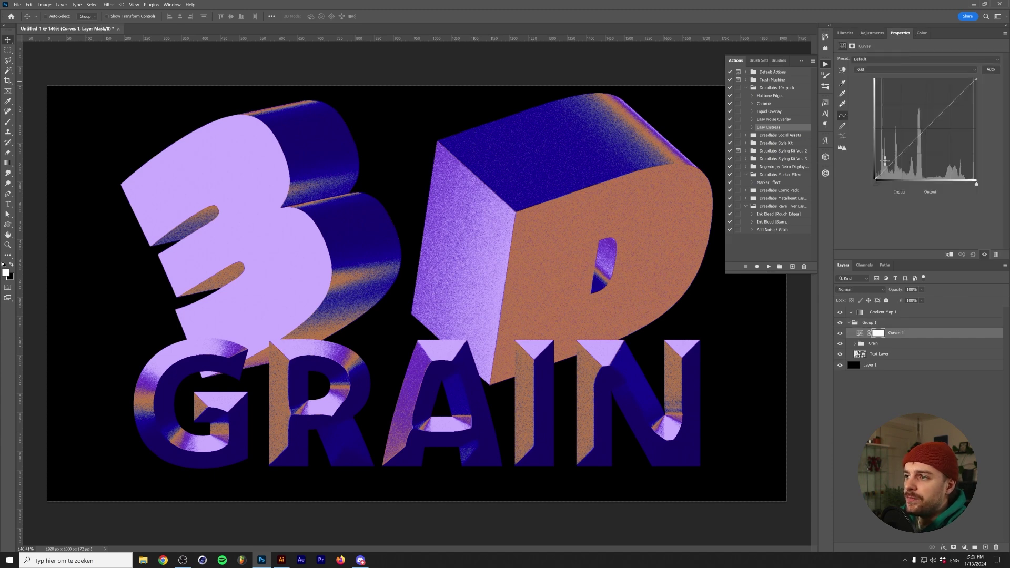
{"action": "left_click_drag", "start_coordinate": [904, 334], "coordinate": [904, 318]}
Shape the Curves 1 curve with a peak and dip, then hide the adjustment and select Text Layer.
{"action": "left_click_drag", "start_coordinate": [908, 146], "coordinate": [944, 176]}
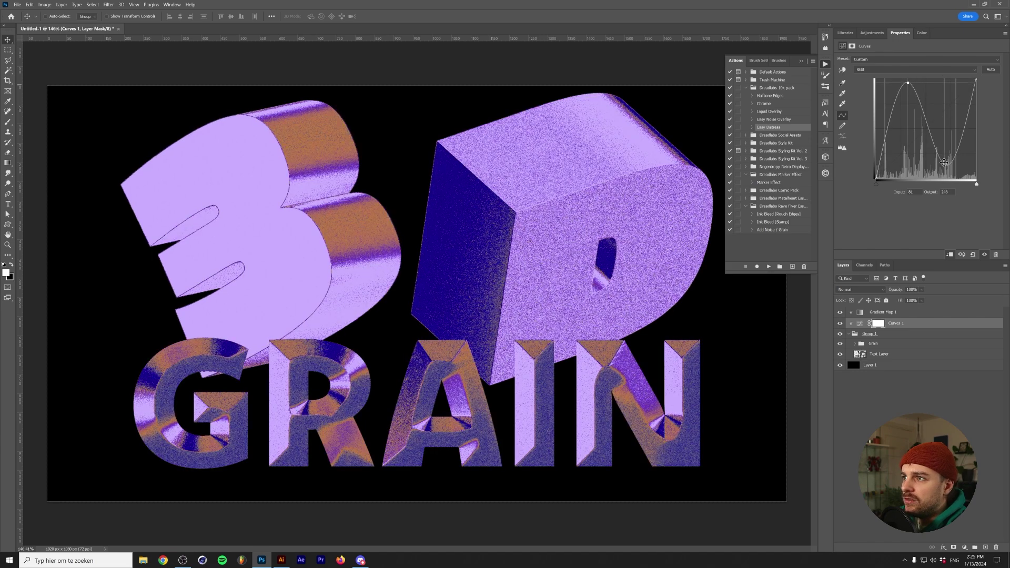
{"action": "left_click_drag", "start_coordinate": [976, 78], "coordinate": [967, 79]}
{"action": "mouse_move", "coordinate": [876, 184]}
{"action": "left_mouse_down"}
{"action": "mouse_move", "coordinate": [884, 184]}
{"action": "mouse_move", "coordinate": [875, 183]}
{"action": "left_mouse_up"}
{"action": "left_click", "coordinate": [902, 325]}
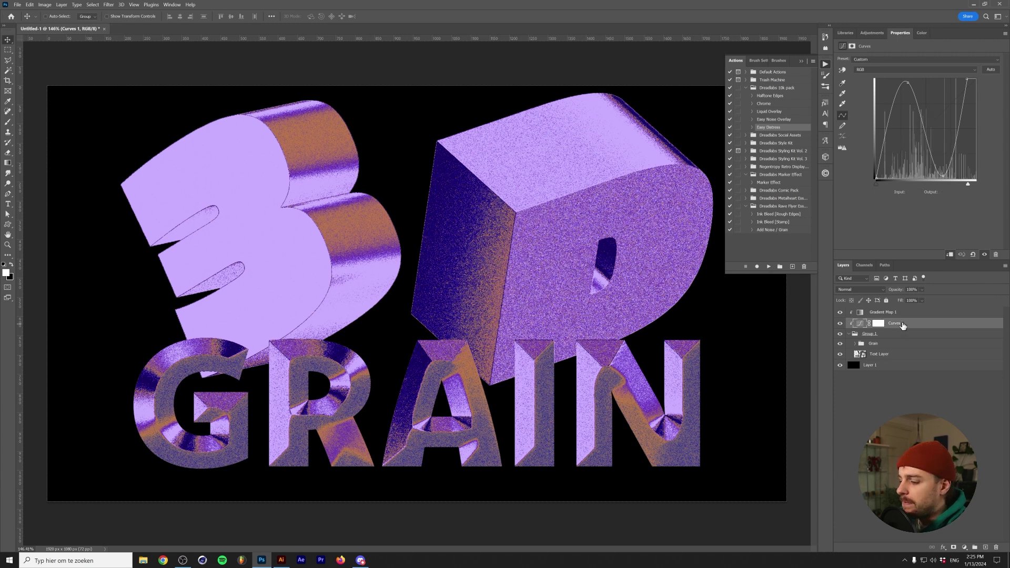
{"action": "left_click", "coordinate": [840, 323]}
{"action": "left_click", "coordinate": [907, 357]}
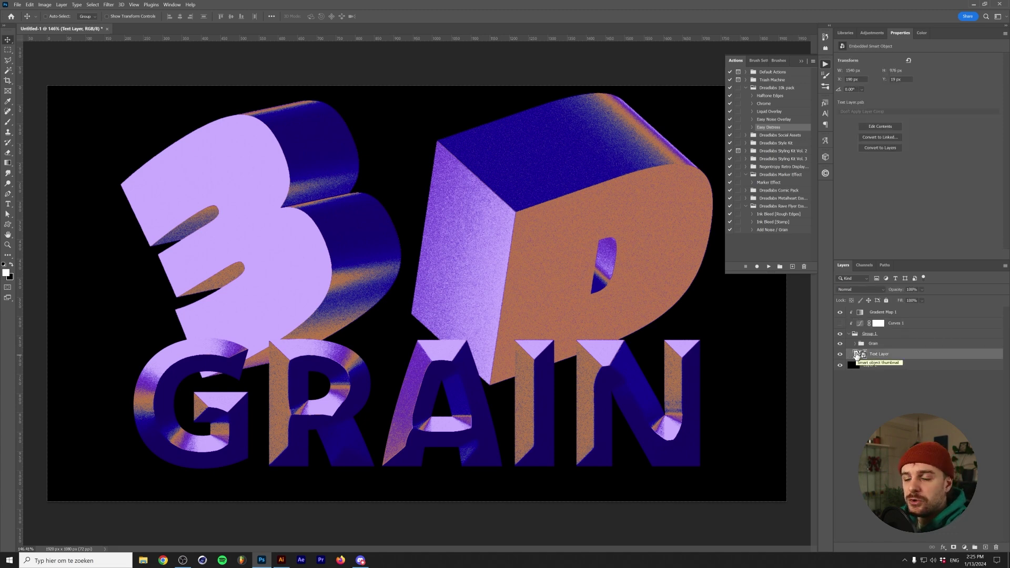
Inside the nested smart objects, change the GRAIN text to 'effect'.
{"action": "double_click", "coordinate": [857, 355]}
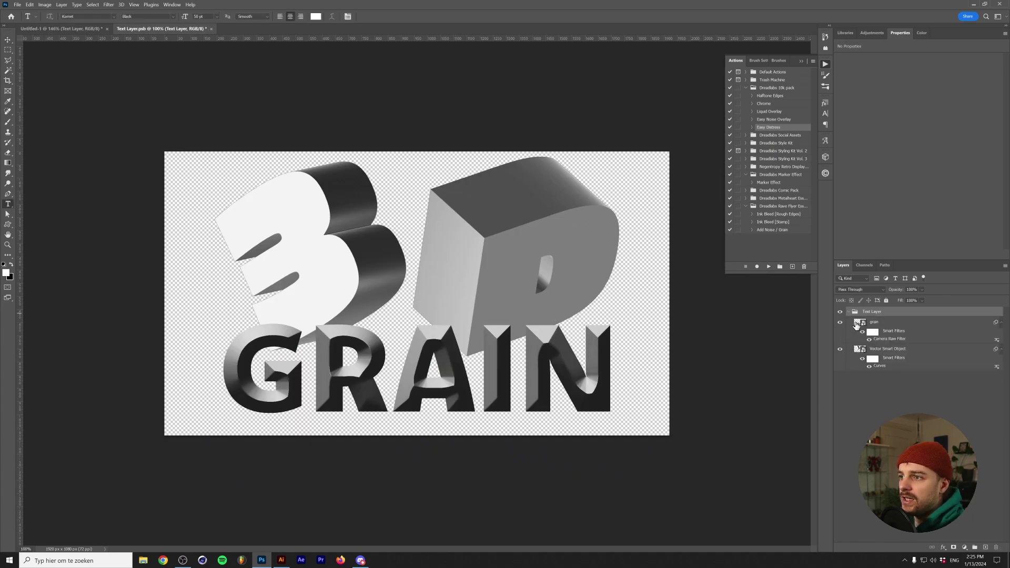
{"action": "double_click", "coordinate": [860, 323]}
{"action": "double_click", "coordinate": [497, 310]}
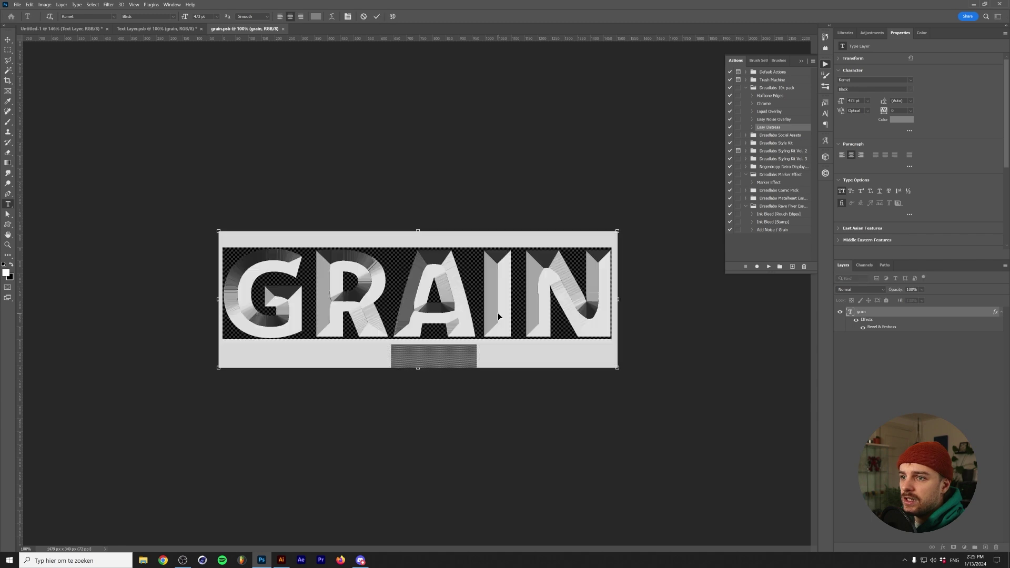
{"action": "type", "text": "effect"}
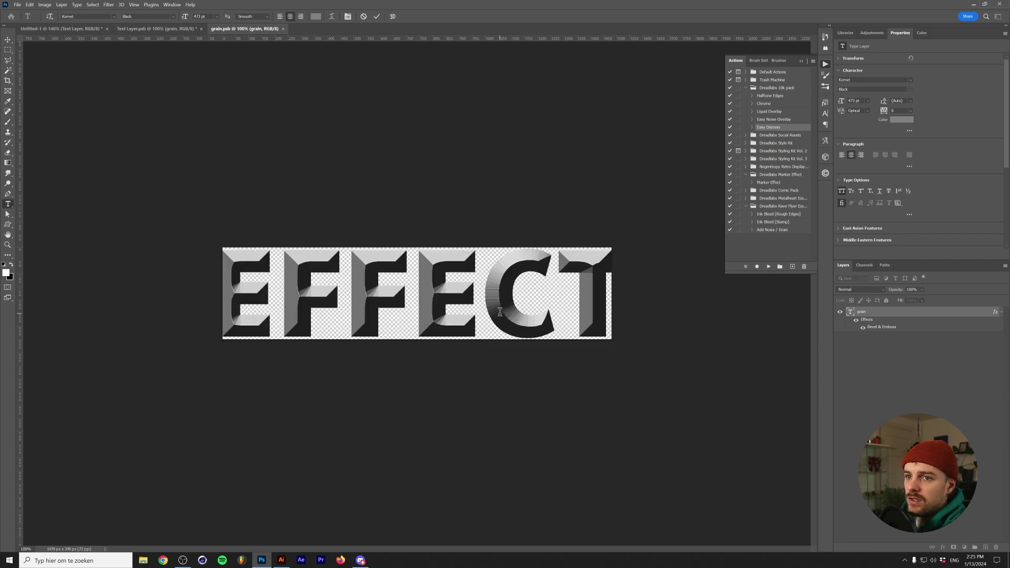
{"action": "key", "text": "ctrl+Return"}
Widen the grain file's canvas to 1920 px, save and close it, and save Text Layer.
{"action": "key", "text": "ctrl+alt+c"}
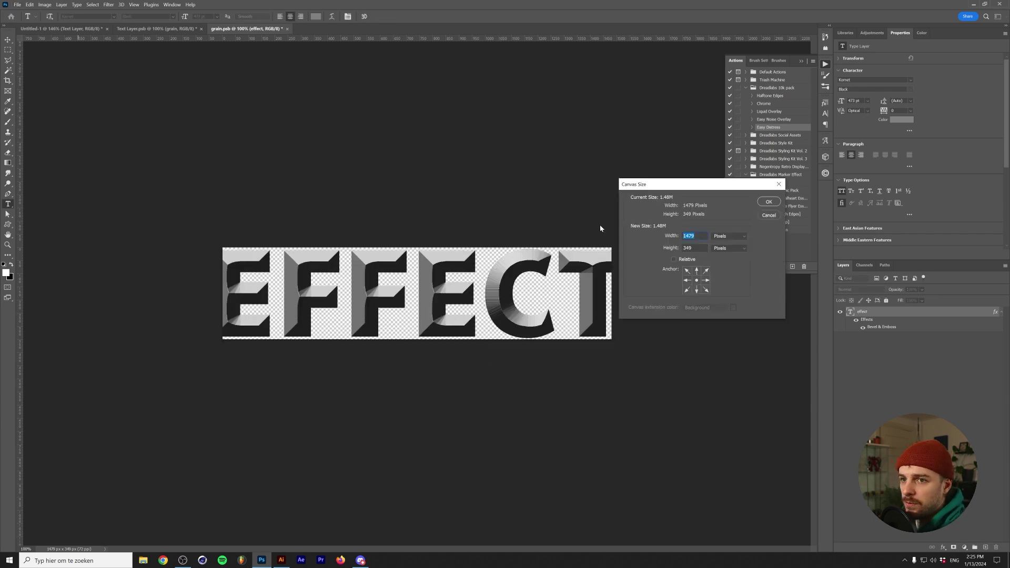
{"action": "type", "text": "1920"}
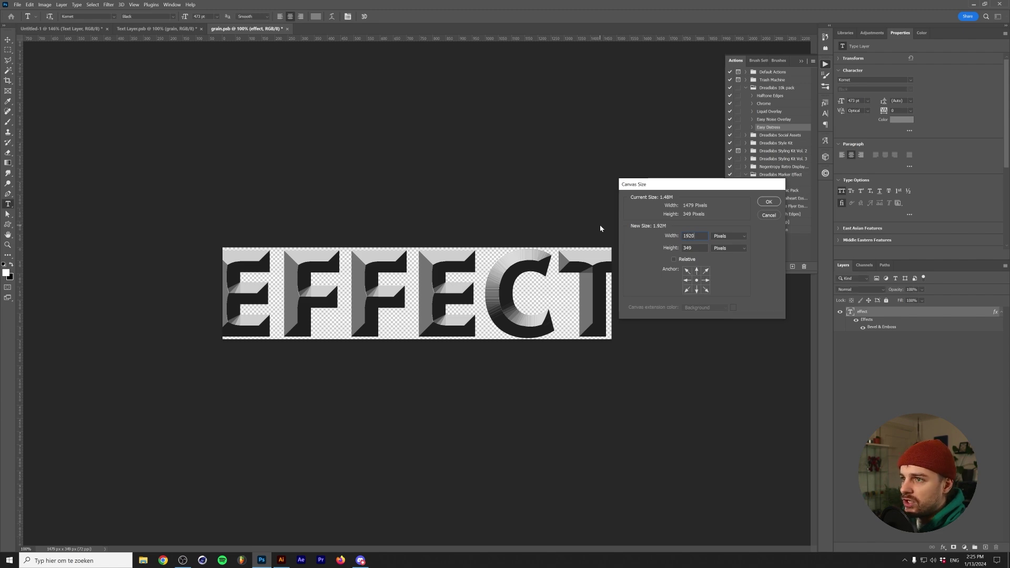
{"action": "key", "text": "Return"}
{"action": "key", "text": "ctrl+s"}
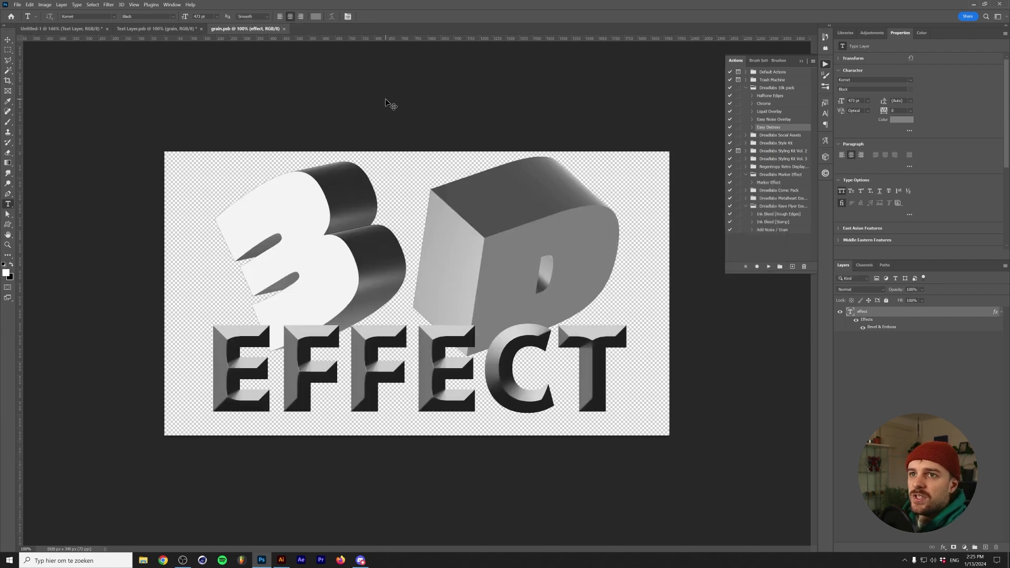
{"action": "key", "text": "ctrl+w"}
{"action": "key", "text": "ctrl+s"}
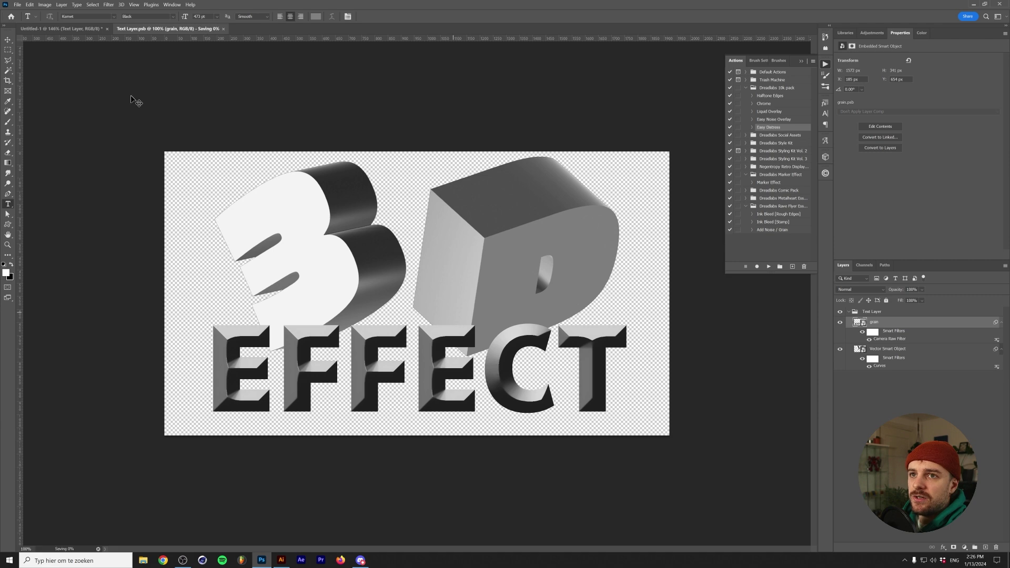
{"action": "key", "text": "ctrl+Tab"}
{"action": "key", "text": "ctrl+Tab"}
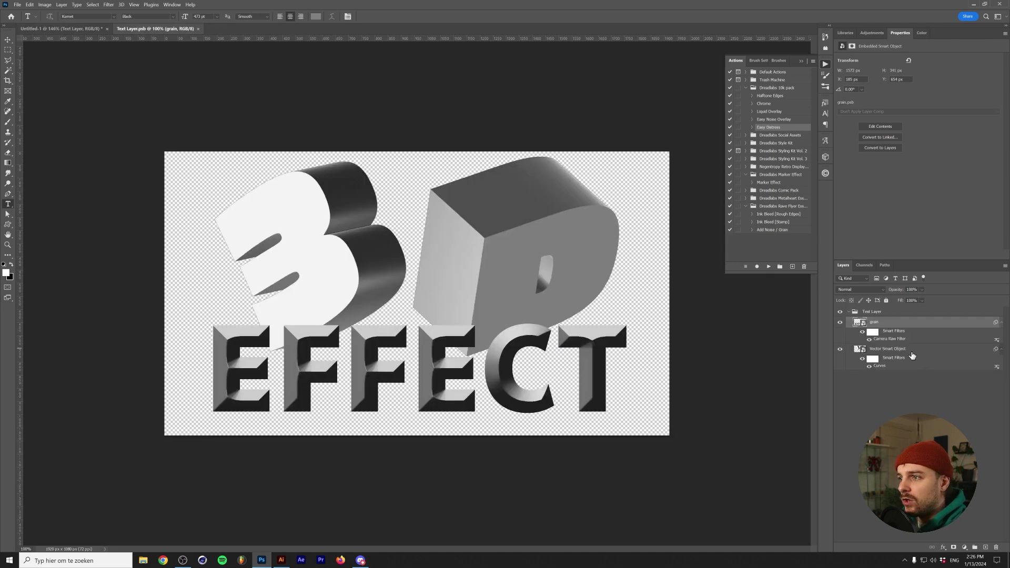
Give the Text Layer group a default Normal outer glow at 100% opacity, size 57 px.
{"action": "left_click", "coordinate": [885, 314]}
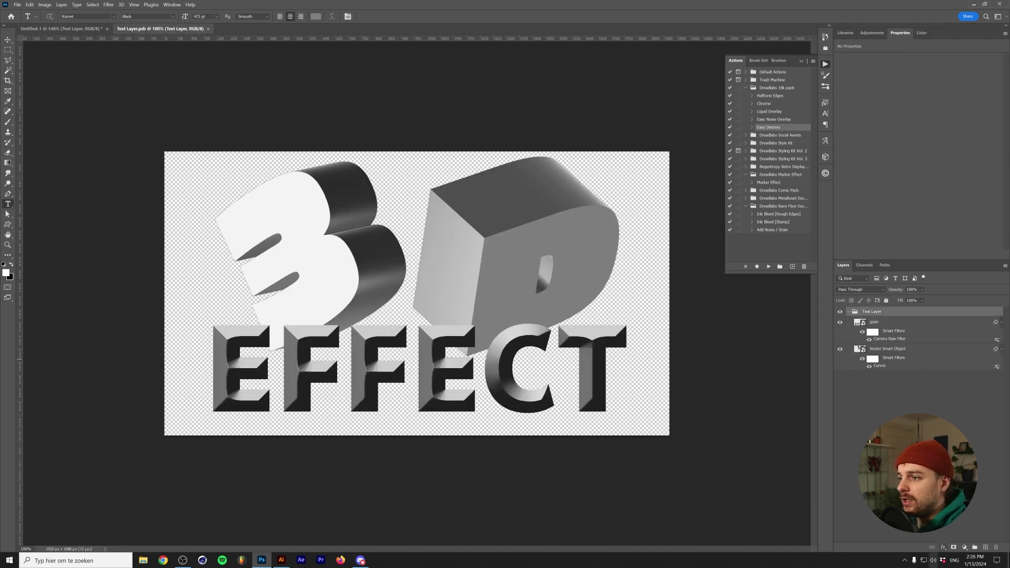
{"action": "left_click", "coordinate": [943, 547]}
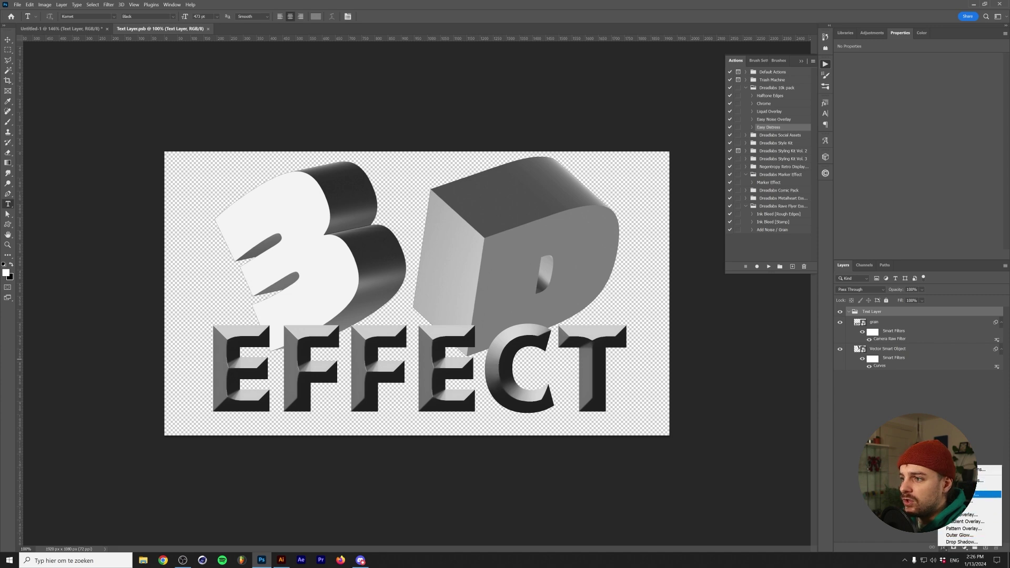
{"action": "left_click", "coordinate": [958, 535]}
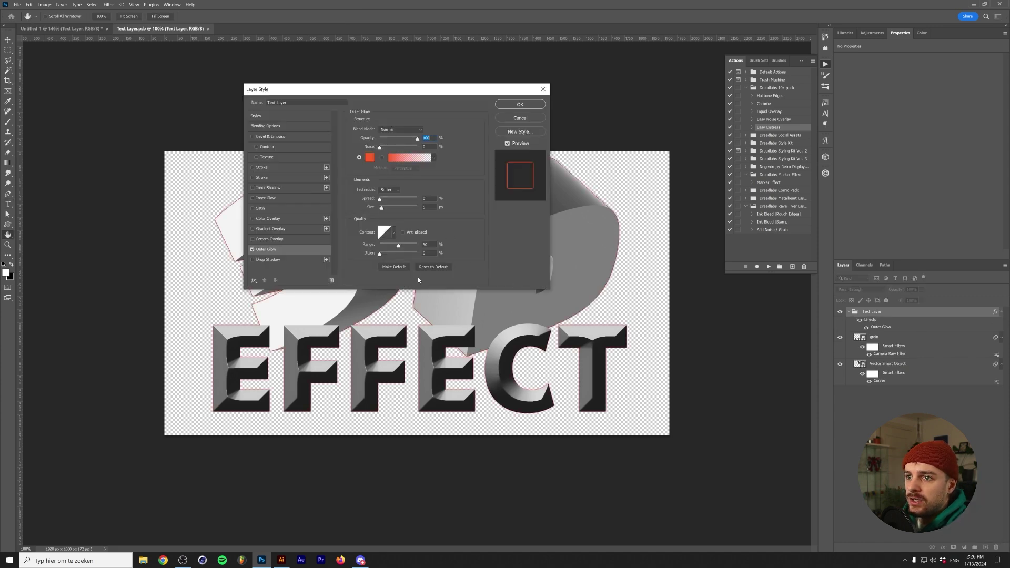
{"action": "left_click", "coordinate": [430, 267]}
{"action": "left_click", "coordinate": [400, 130]}
{"action": "left_click", "coordinate": [392, 131]}
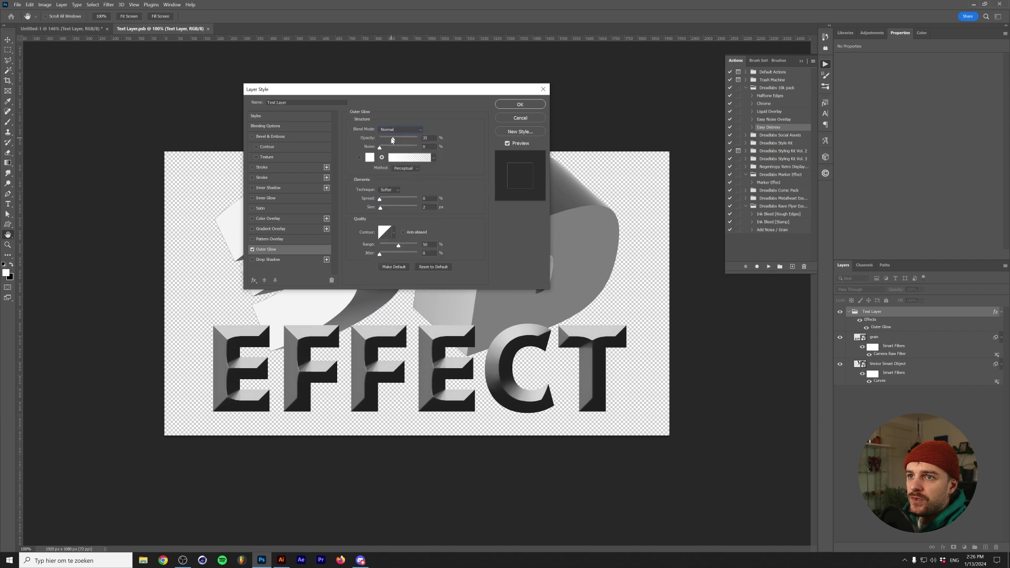
{"action": "left_click_drag", "start_coordinate": [392, 139], "coordinate": [454, 145]}
{"action": "left_click_drag", "start_coordinate": [380, 207], "coordinate": [390, 211]}
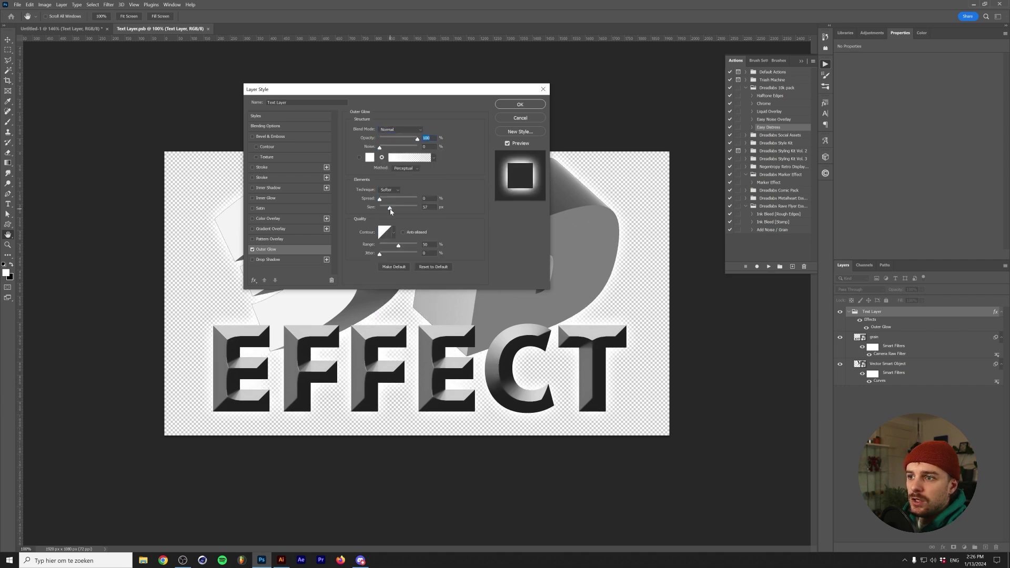
{"action": "left_click", "coordinate": [520, 104]}
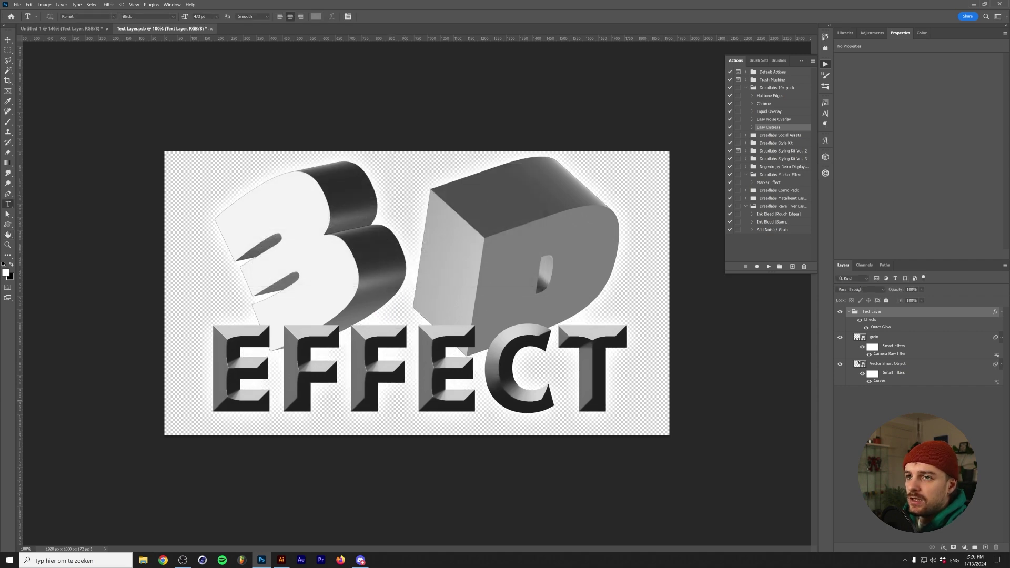
Save the Text Layer file and check the glowing text in Untitled-1.
{"action": "key", "text": "ctrl+s"}
{"action": "left_click", "coordinate": [58, 29]}
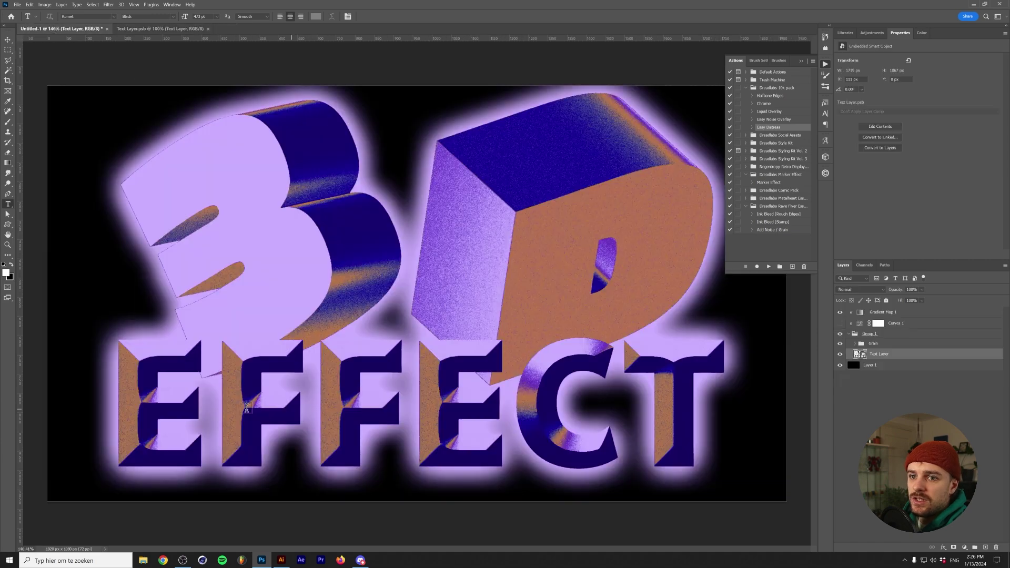
{"action": "scroll", "coordinate": [113, 242], "scroll_direction": "up", "scroll_amount": 5}
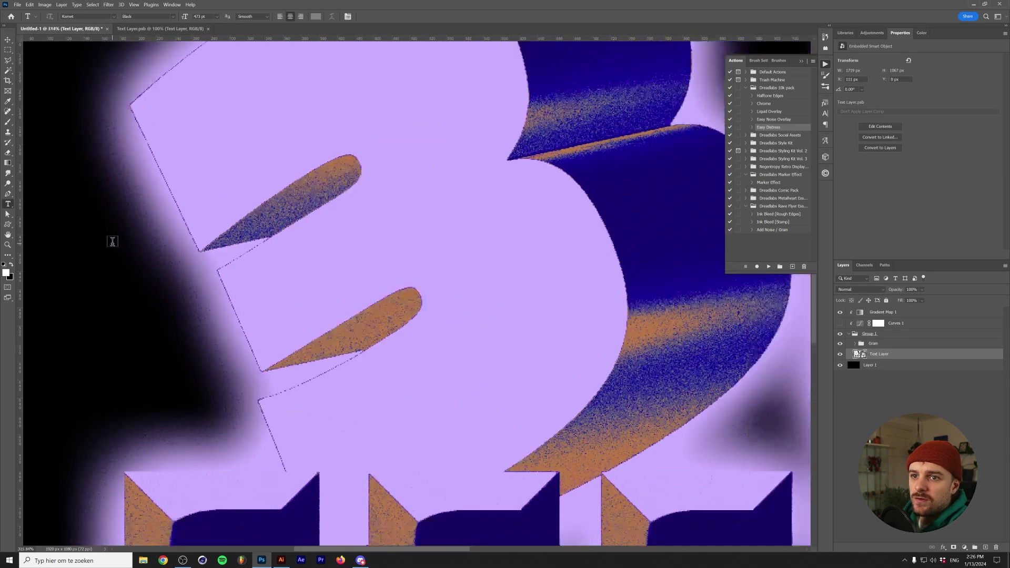
{"action": "scroll", "coordinate": [183, 242], "scroll_direction": "up", "scroll_amount": 2}
{"action": "scroll", "coordinate": [295, 268], "scroll_direction": "down", "scroll_amount": 8}
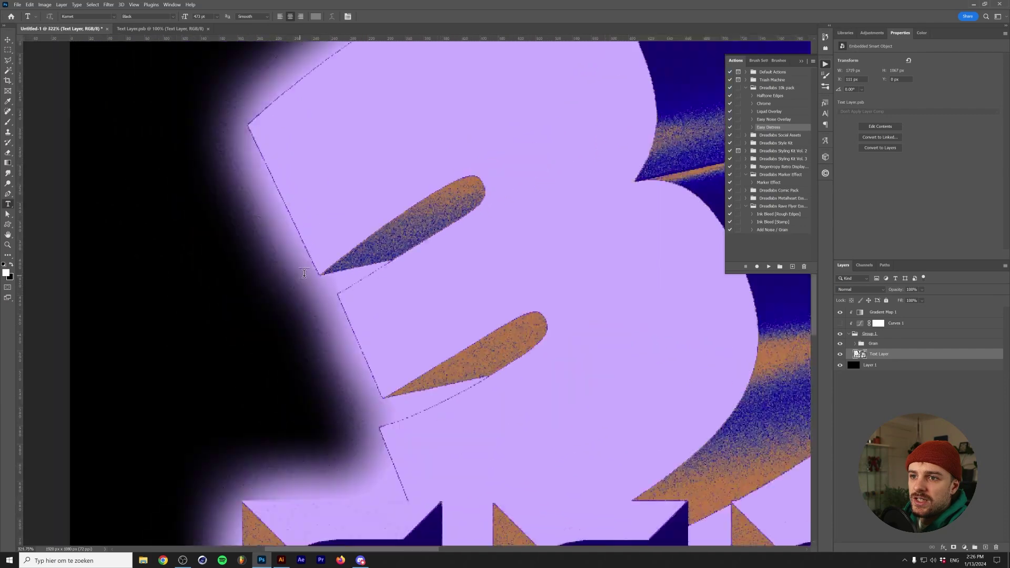
{"action": "scroll", "coordinate": [305, 274], "scroll_direction": "up", "scroll_amount": 1}
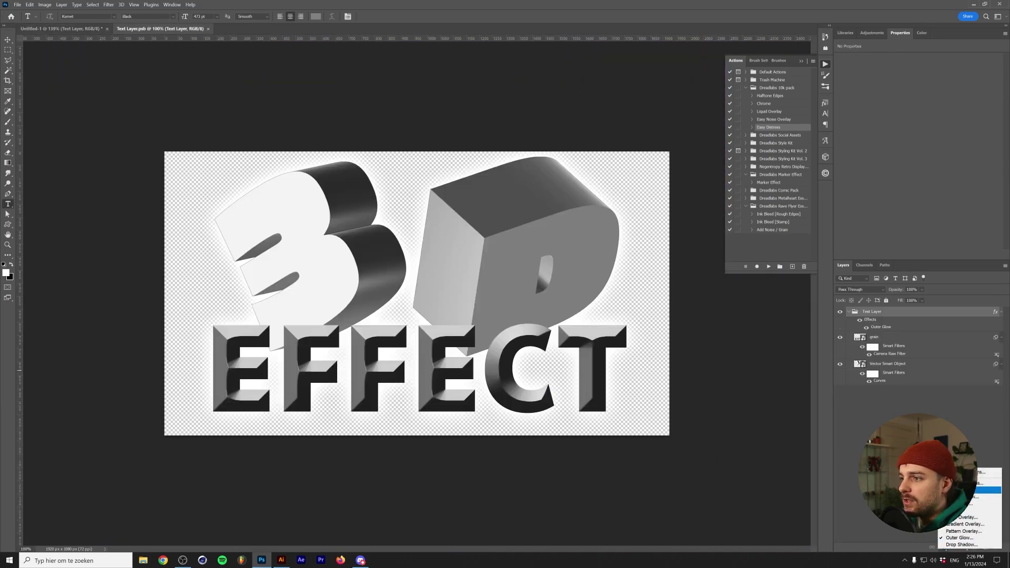
Add a 1 px stroke at 51% opacity and an inner shadow to the text group.
{"action": "left_click", "coordinate": [983, 490]}
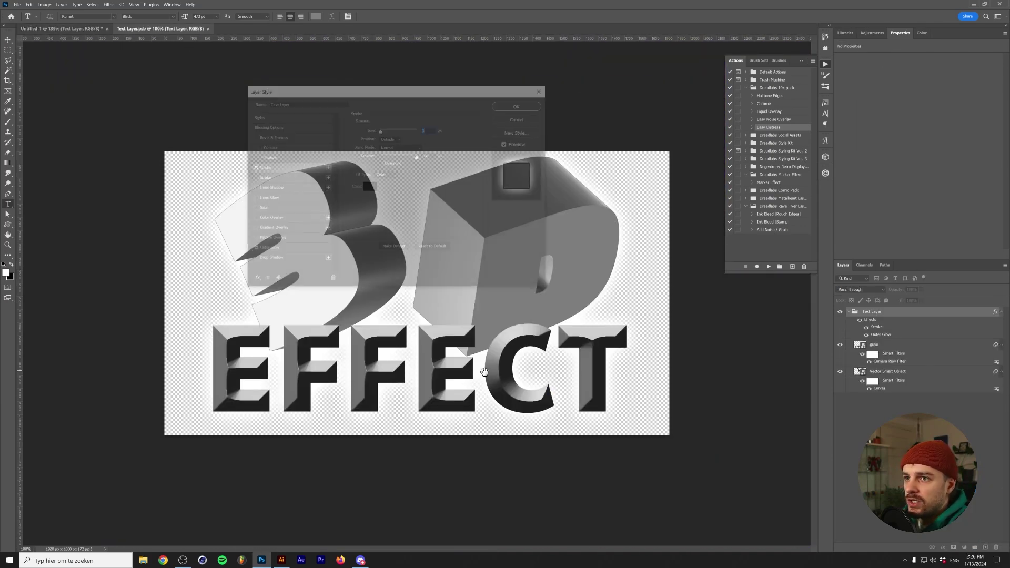
{"action": "key", "text": "Down"}
{"action": "key", "text": "Down"}
{"action": "left_click_drag", "start_coordinate": [417, 156], "coordinate": [399, 158]}
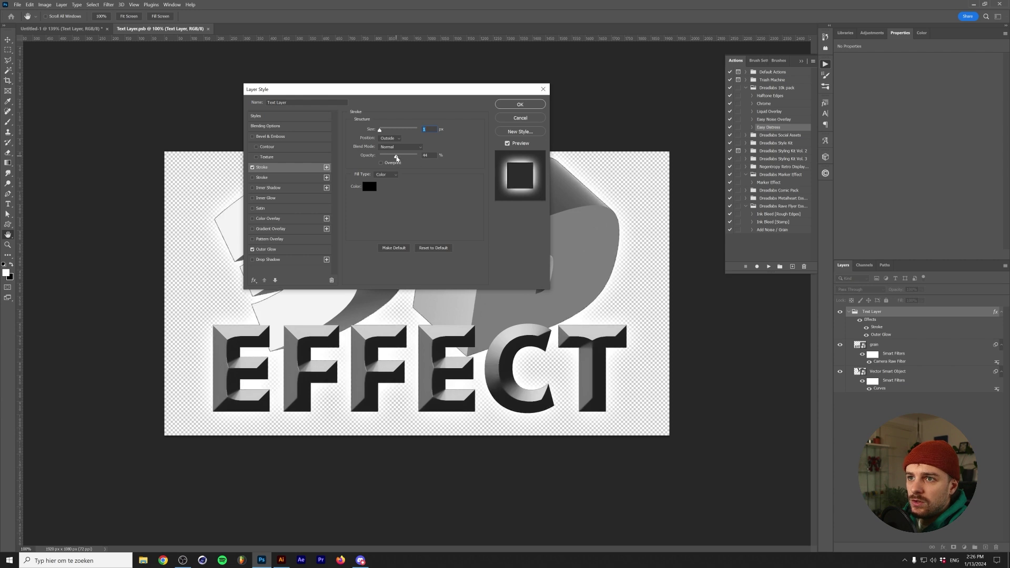
{"action": "left_click", "coordinate": [252, 188]}
{"action": "left_click", "coordinate": [263, 188]}
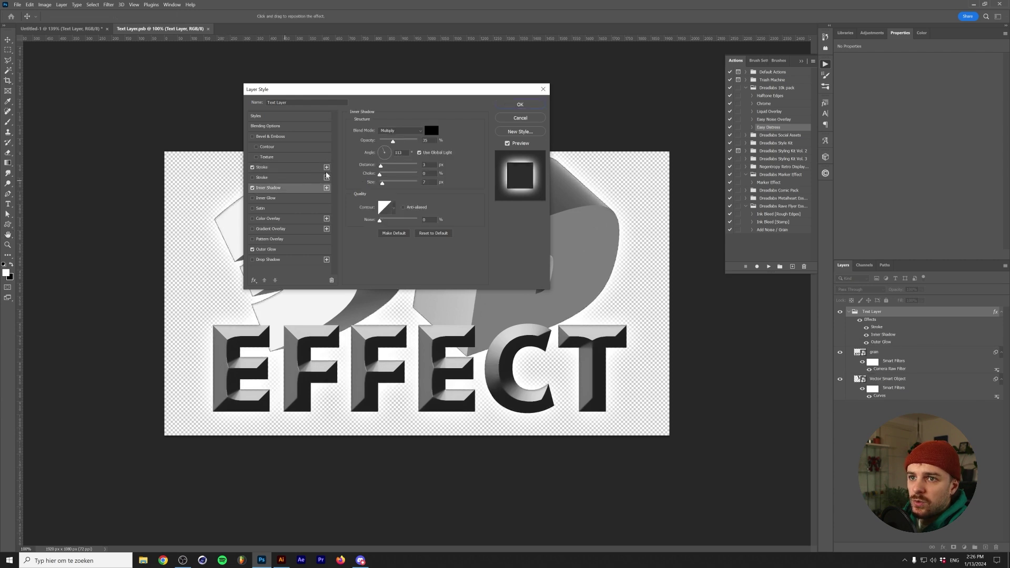
{"action": "left_click", "coordinate": [519, 104]}
{"action": "key", "text": "t"}
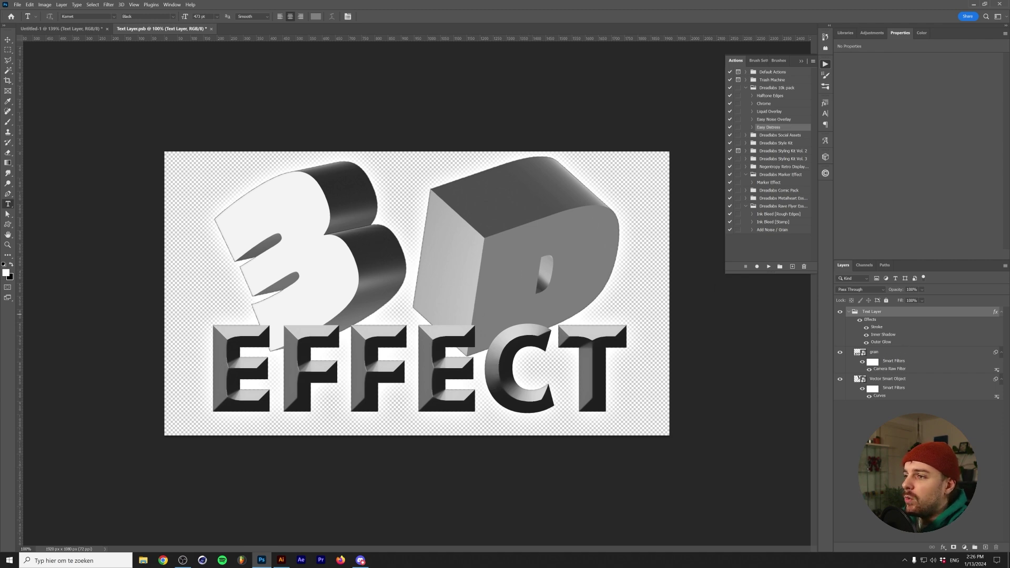
Add a reflected, reversed Basics black-to-white gradient fill layer angled at about 60 degrees.
{"action": "left_click", "coordinate": [963, 547]}
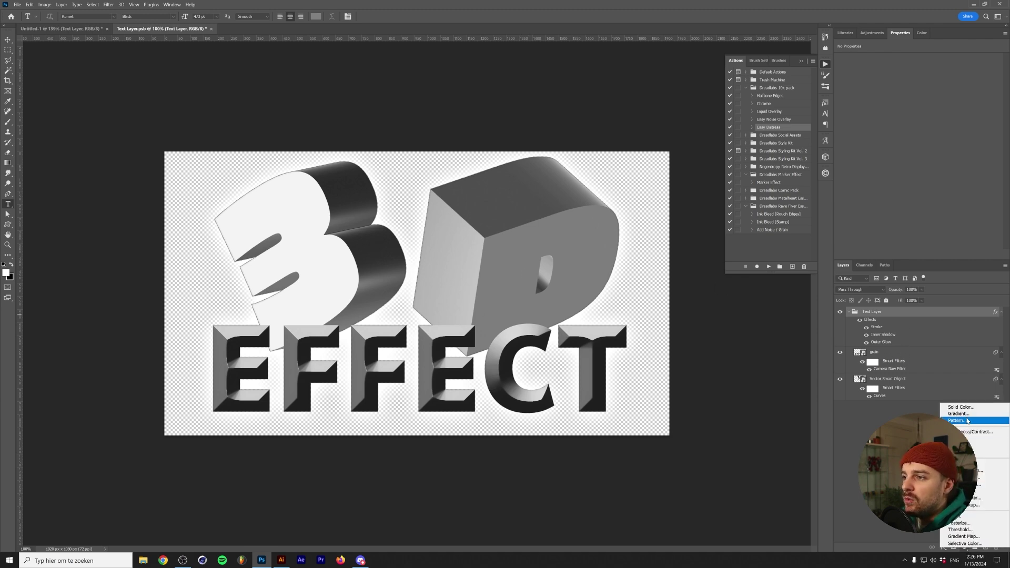
{"action": "left_click", "coordinate": [957, 414]}
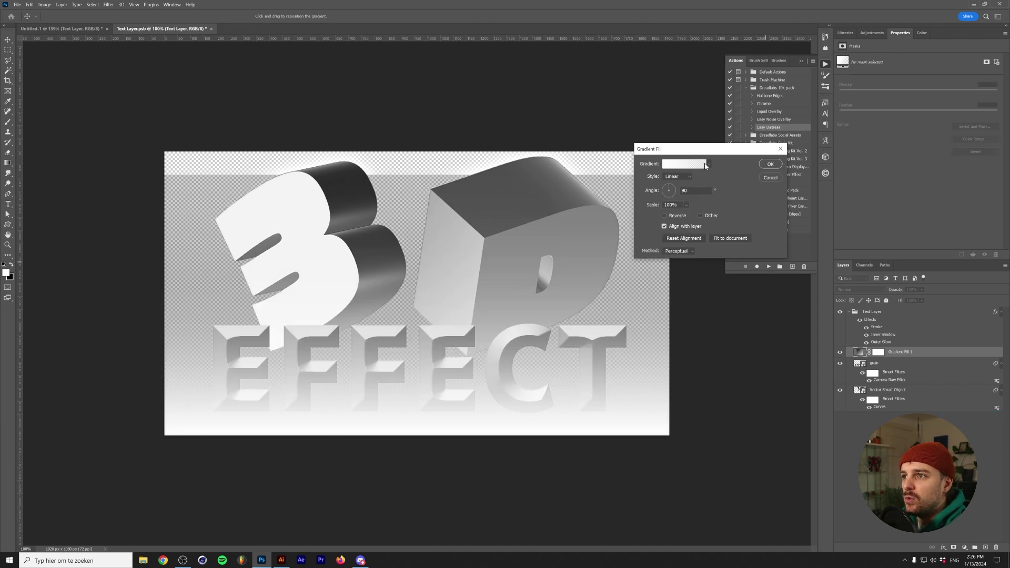
{"action": "left_click", "coordinate": [707, 165]}
{"action": "left_click", "coordinate": [645, 182]}
{"action": "left_click", "coordinate": [653, 192]}
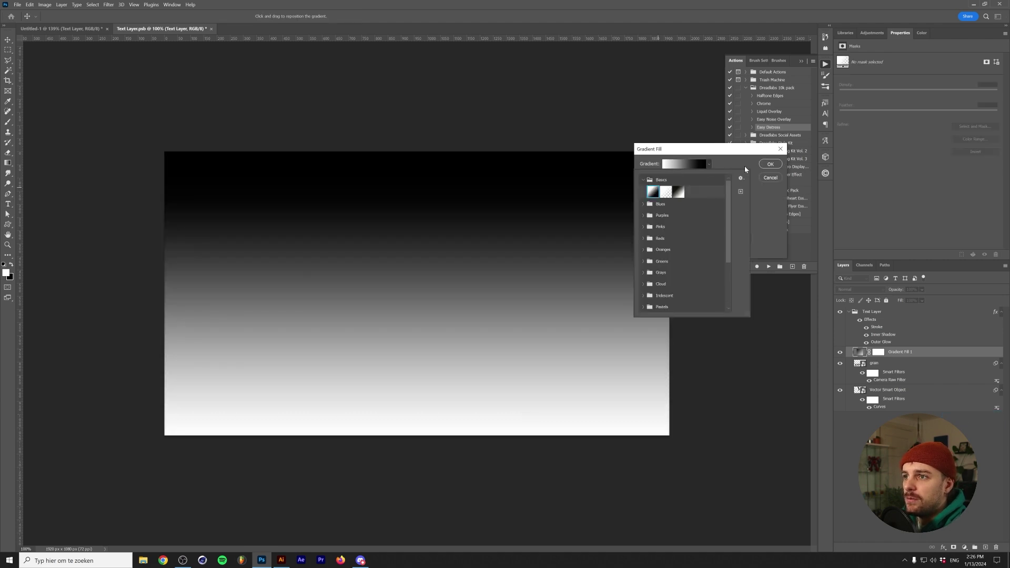
{"action": "left_click", "coordinate": [770, 165]}
{"action": "left_click", "coordinate": [675, 177]}
{"action": "left_click", "coordinate": [677, 206]}
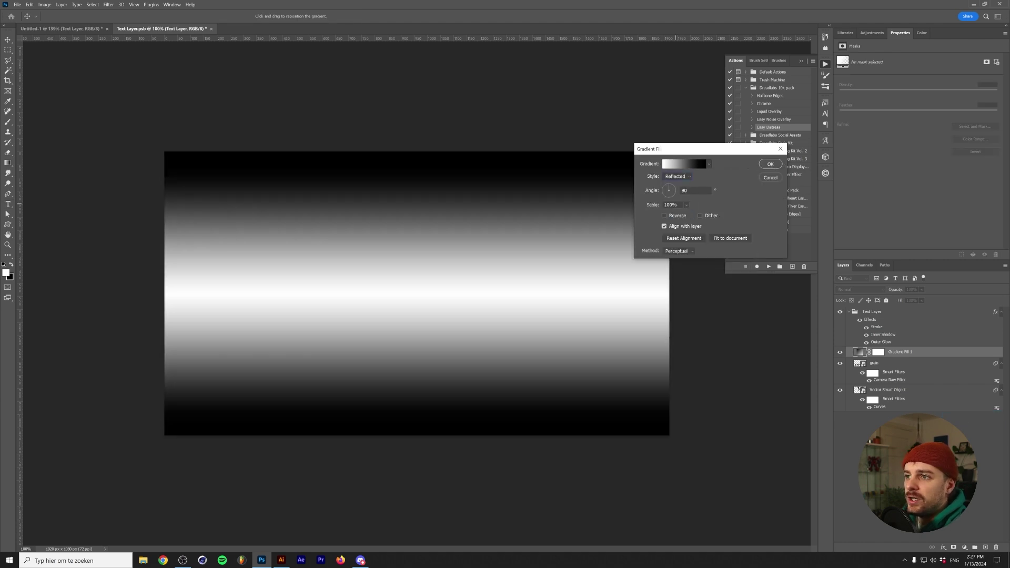
{"action": "left_click", "coordinate": [680, 215]}
{"action": "left_click", "coordinate": [672, 185]}
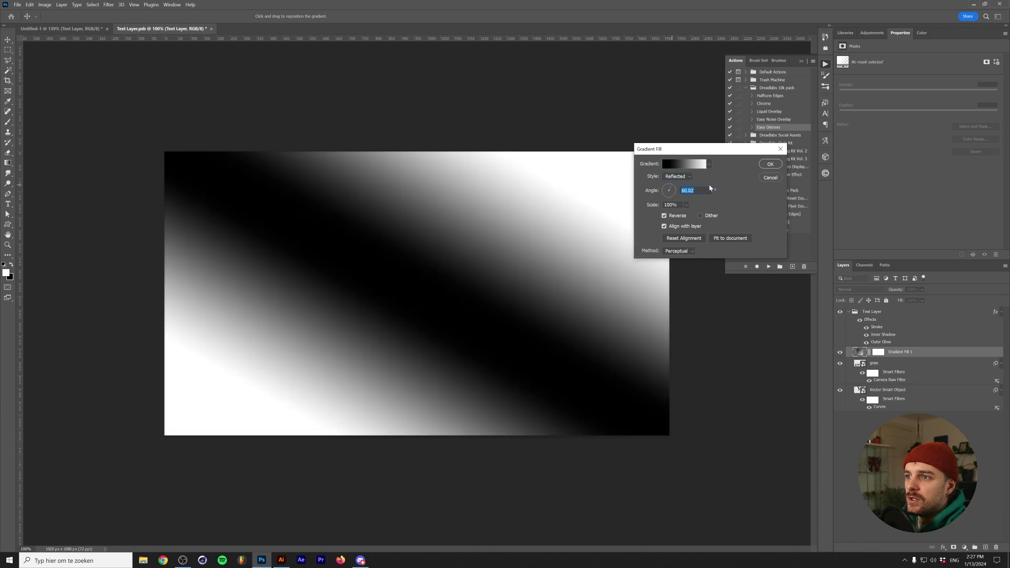
{"action": "left_click", "coordinate": [769, 164]}
Set the gradient to Exclusion, clip it to the text group, and compare in Untitled-1.
{"action": "left_click", "coordinate": [860, 290]}
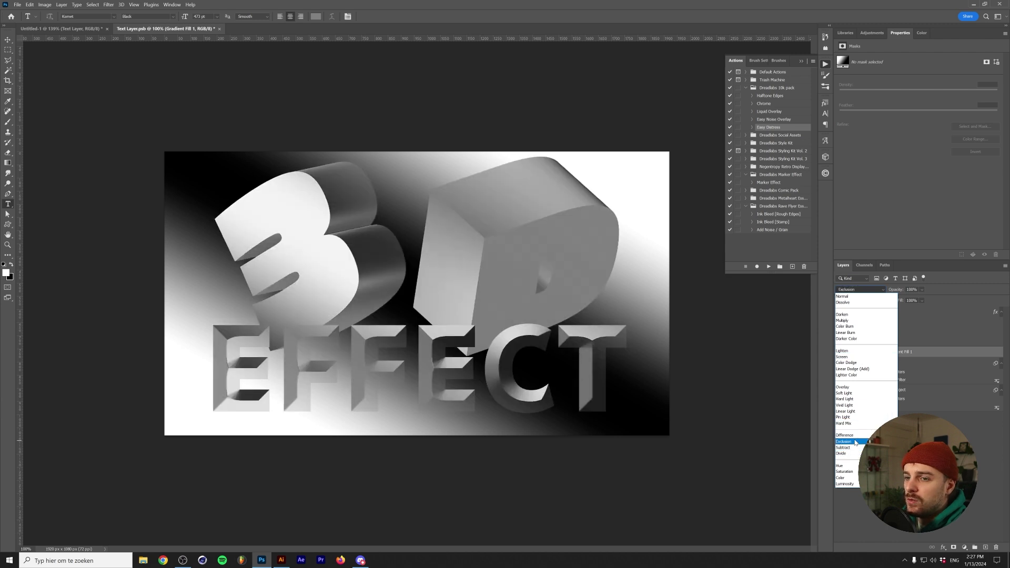
{"action": "left_click", "coordinate": [854, 442]}
{"action": "left_click", "coordinate": [896, 317], "text": "alt"}
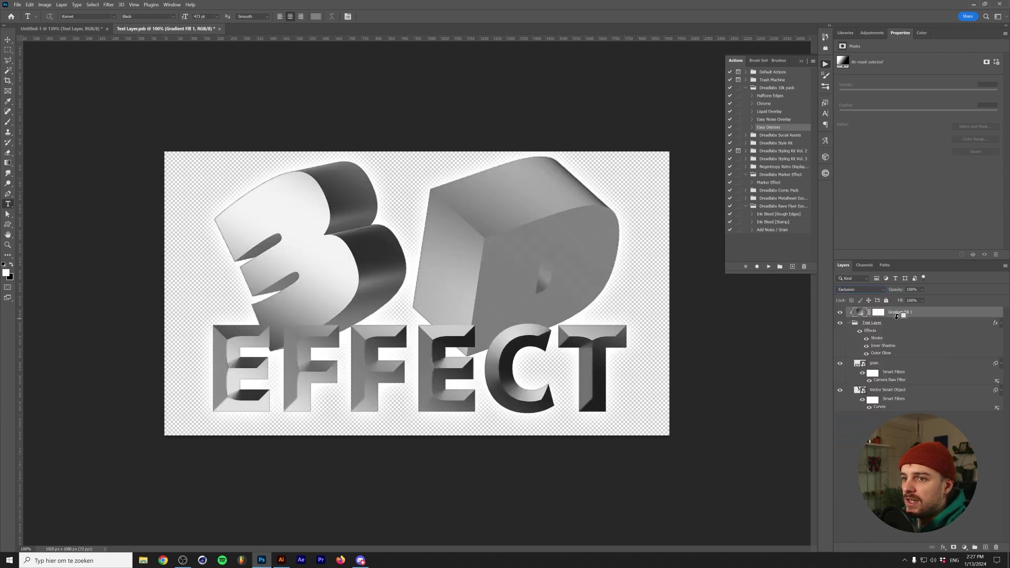
{"action": "left_click", "coordinate": [840, 312]}
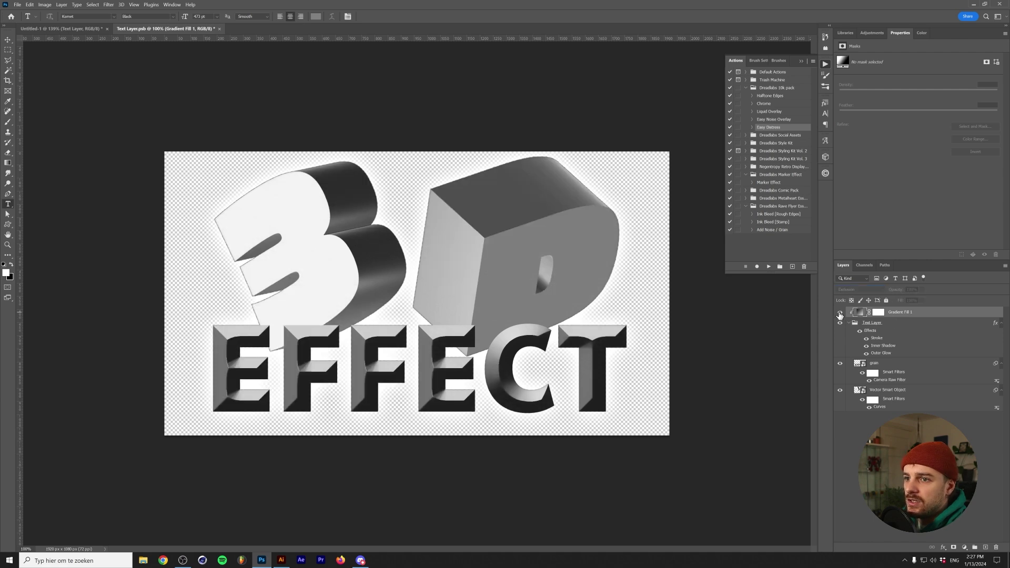
{"action": "left_click", "coordinate": [840, 312]}
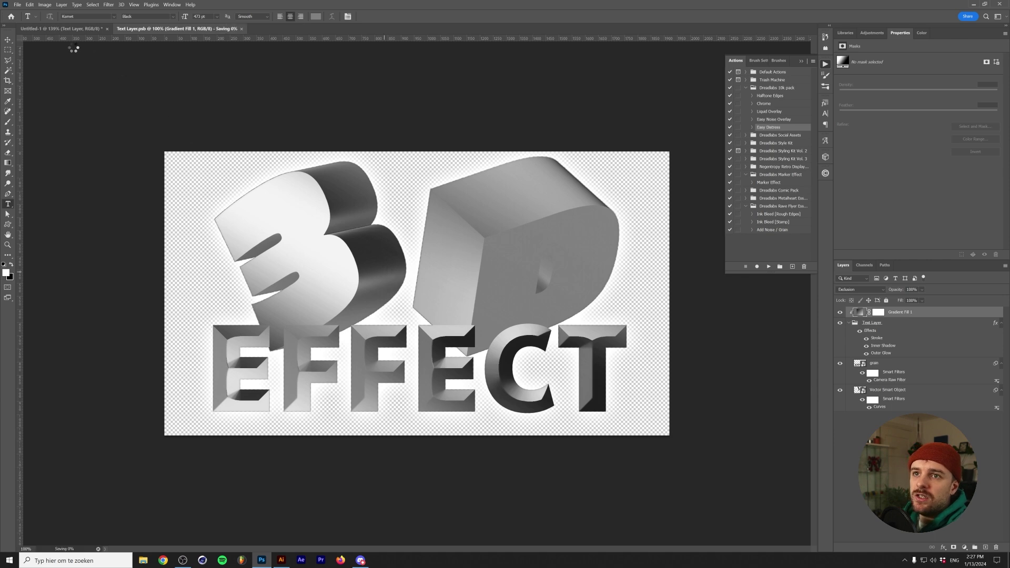
{"action": "left_click", "coordinate": [54, 29]}
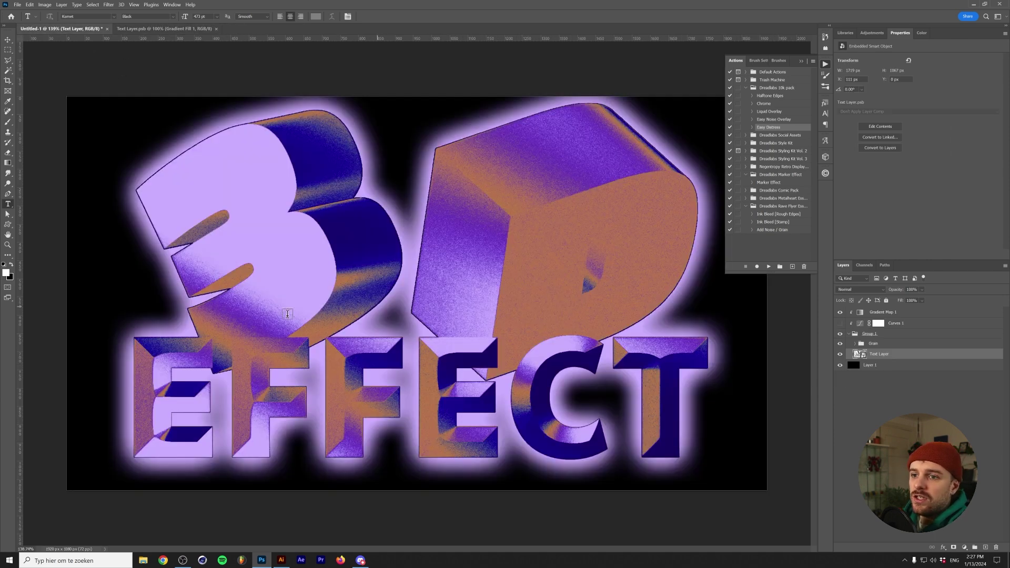
Hide the panels, toolbar and options bar to show the full purple glowing 3D EFFECT artwork.
{"action": "key", "text": "Tab"}
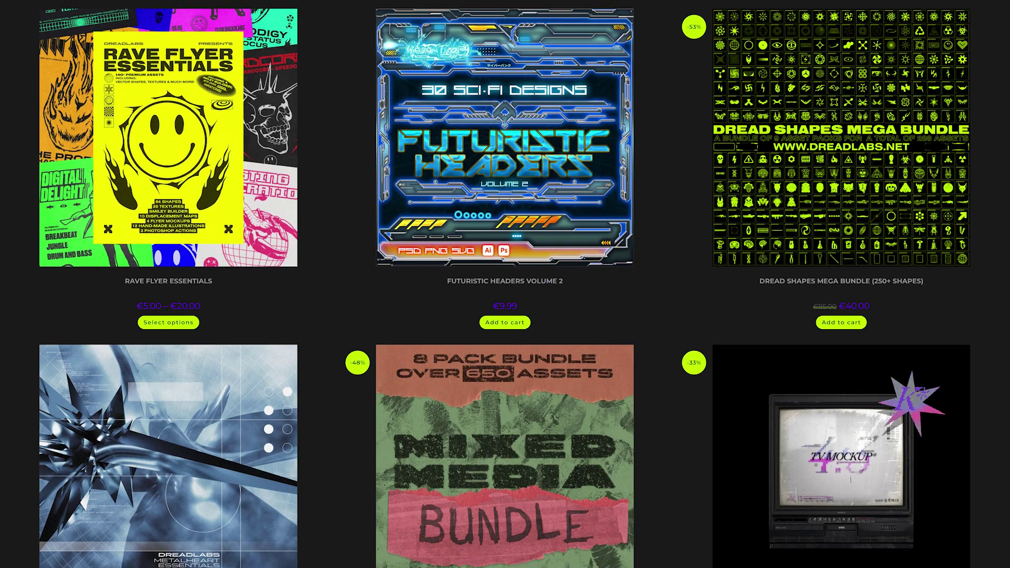
Scroll down the Dreadlabs store to packs like Metalheart Essentials, Mixed Media Bundle and TV Mockup.
{"action": "scroll", "coordinate": [504, 284], "scroll_direction": "down", "scroll_amount": 2}
{"action": "scroll", "coordinate": [504, 284], "scroll_direction": "down", "scroll_amount": 2}
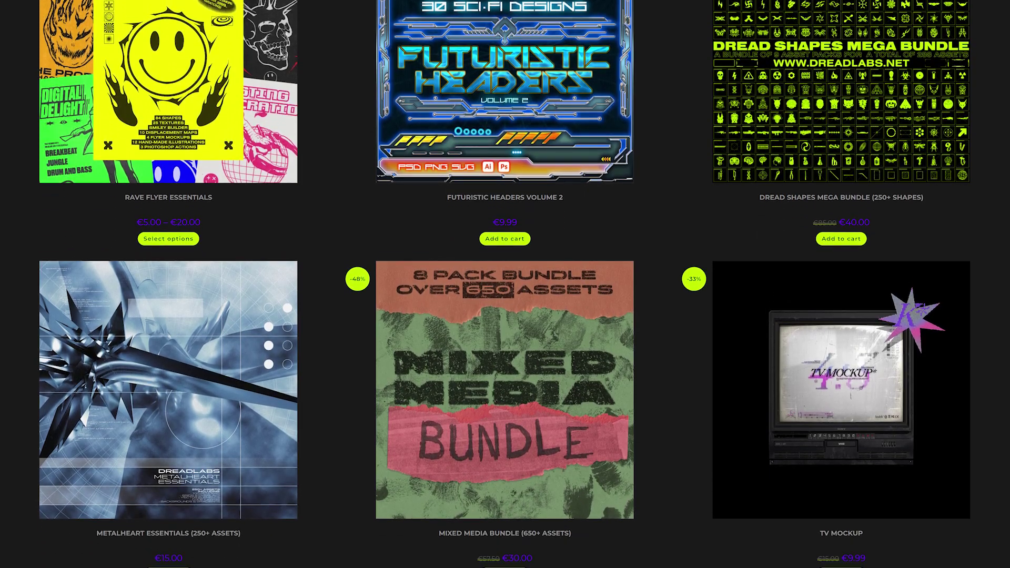